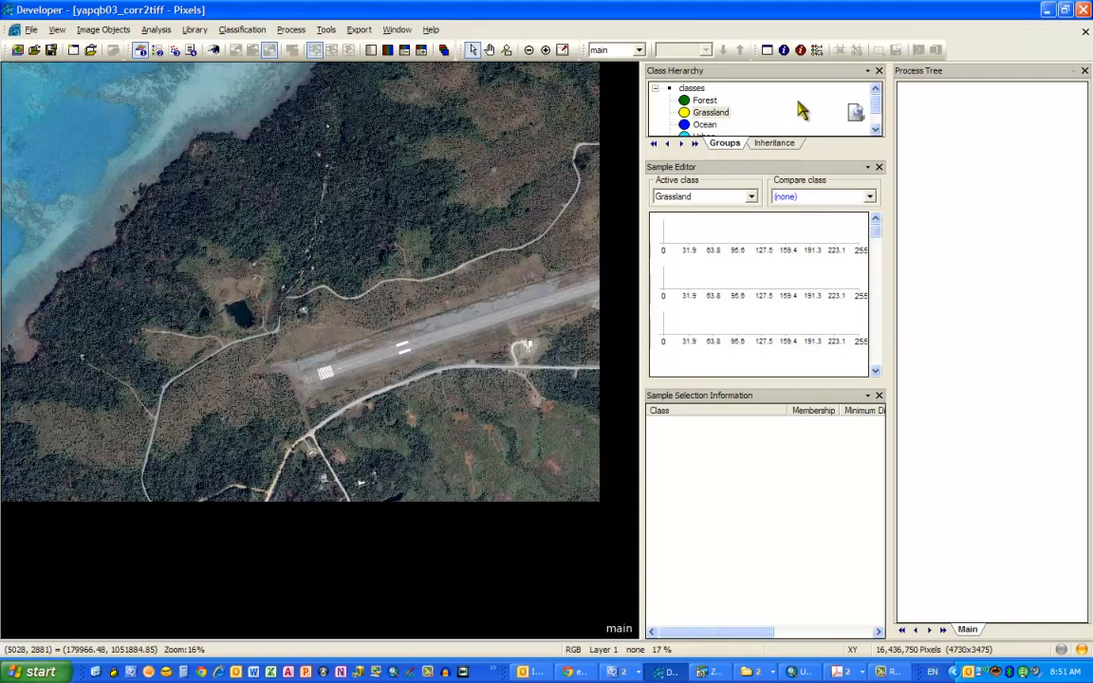
{"action": "right_click", "coordinate": [800, 99]}
{"action": "left_click", "coordinate": [811, 133]}
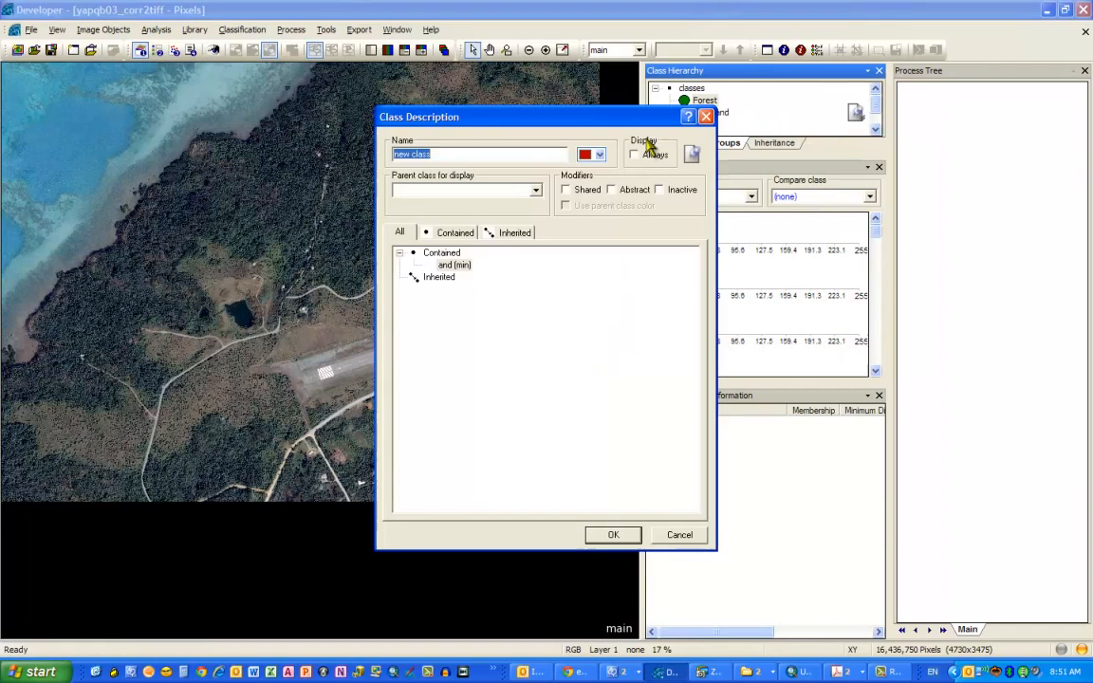
{"action": "left_click", "coordinate": [707, 118]}
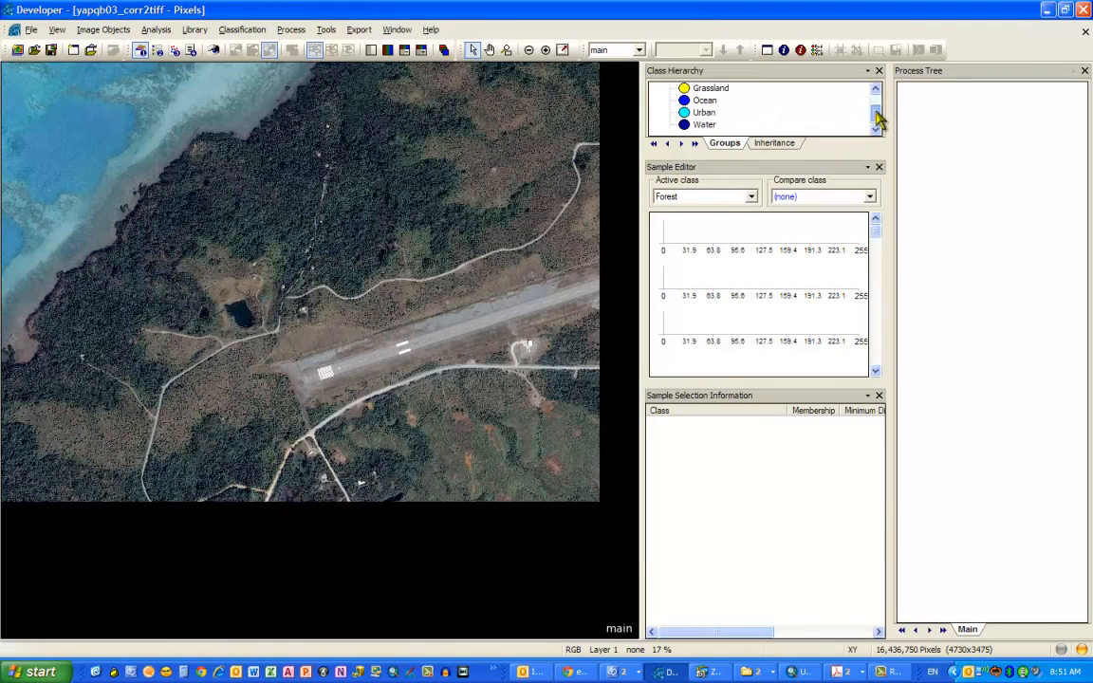
- Examine the features listed in the Standard Nearest Neighbor feature space without changing them
{"action": "left_click", "coordinate": [246, 34]}
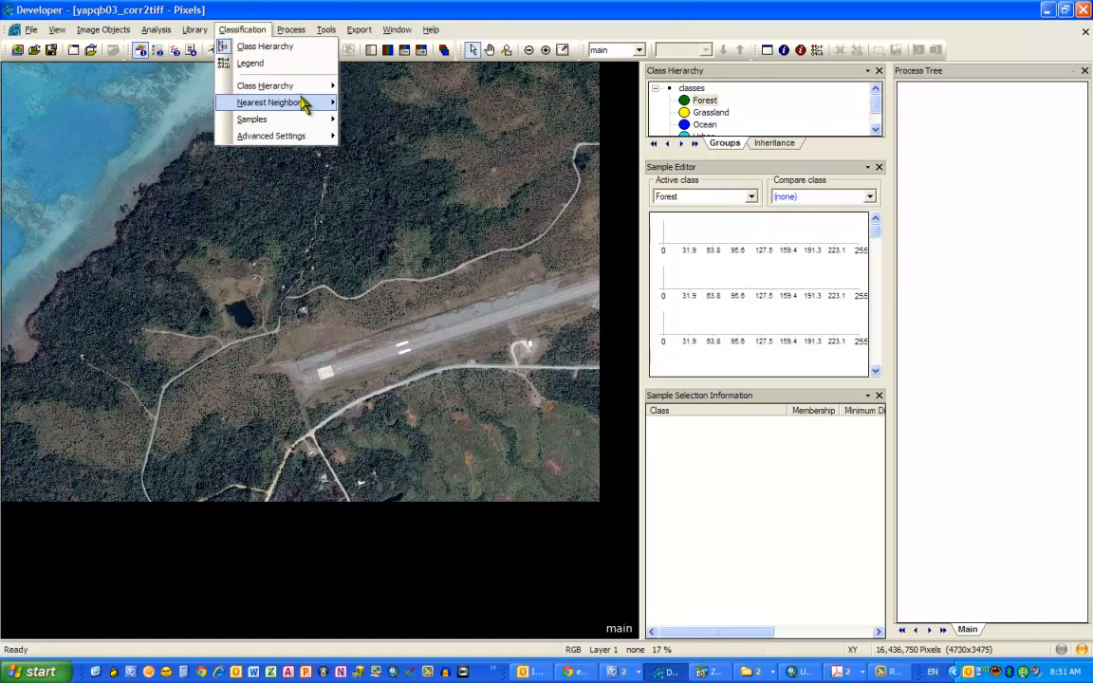
{"action": "mouse_move", "coordinate": [302, 102]}
{"action": "left_click", "coordinate": [372, 107]}
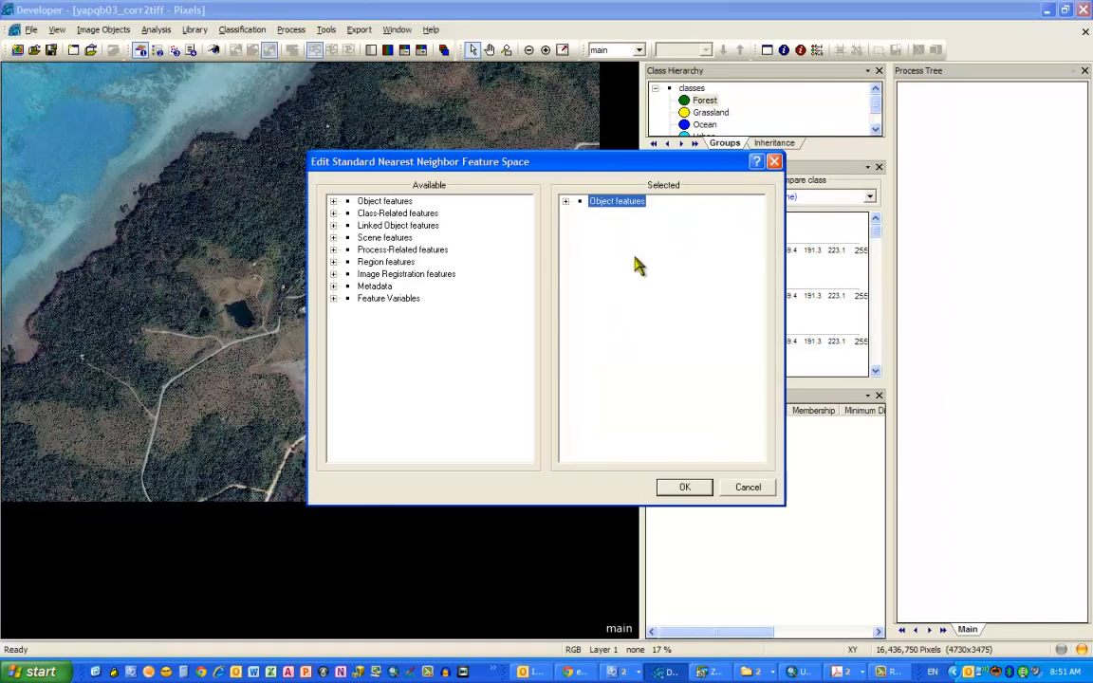
{"action": "left_click", "coordinate": [333, 202]}
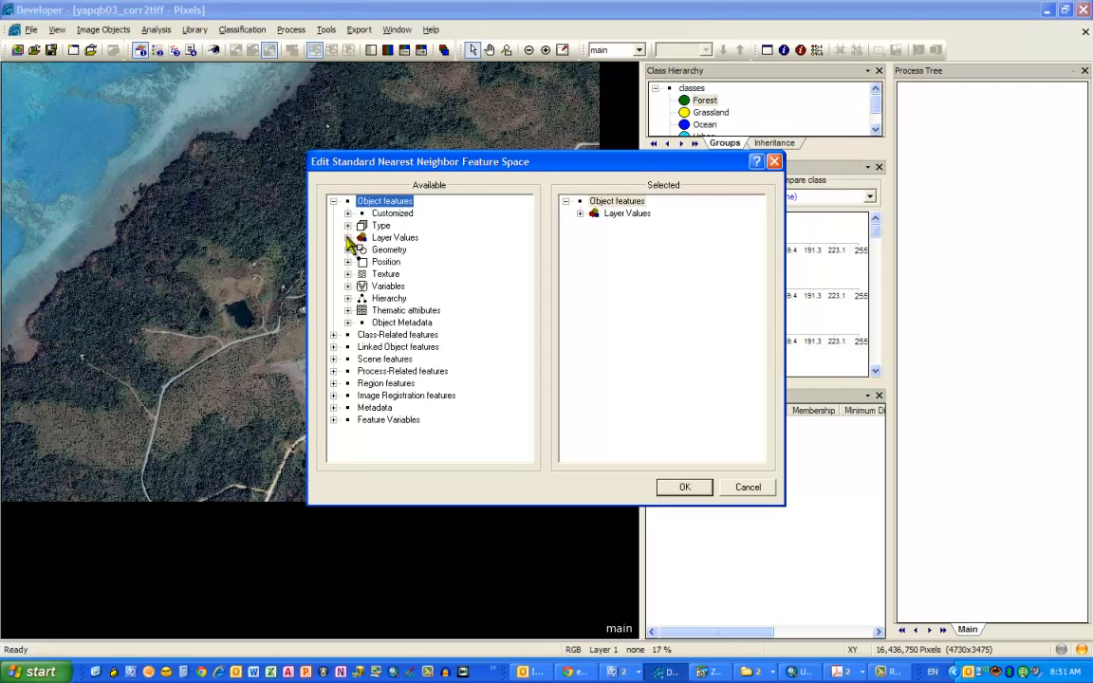
{"action": "left_click", "coordinate": [347, 237]}
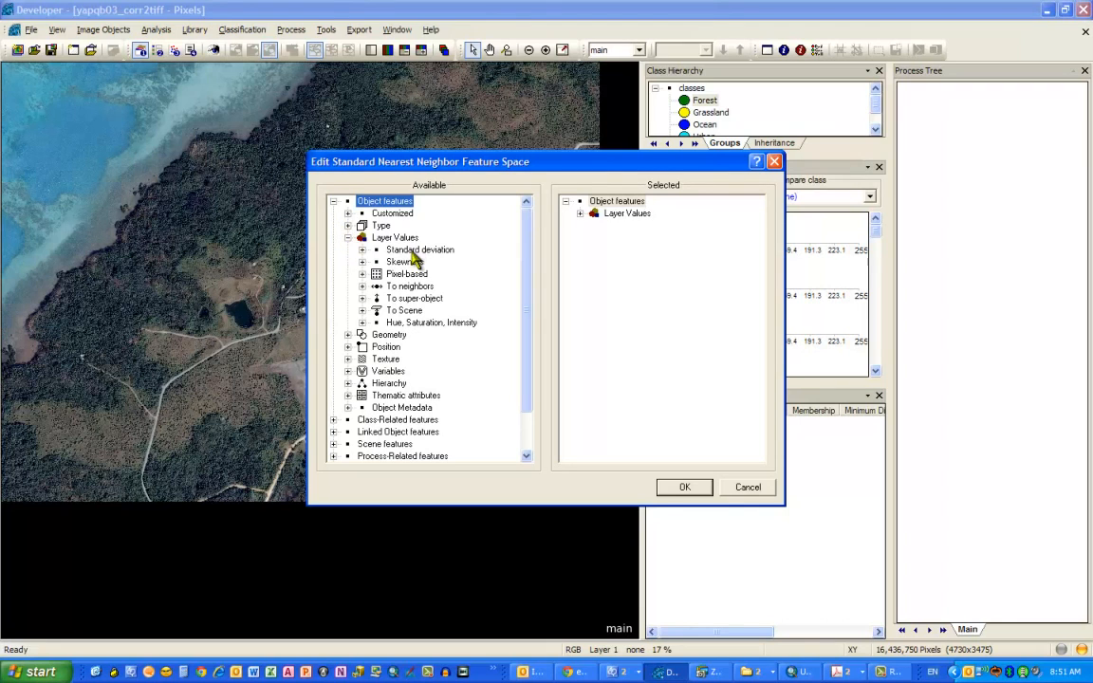
{"action": "left_click", "coordinate": [580, 213]}
{"action": "left_click", "coordinate": [594, 225]}
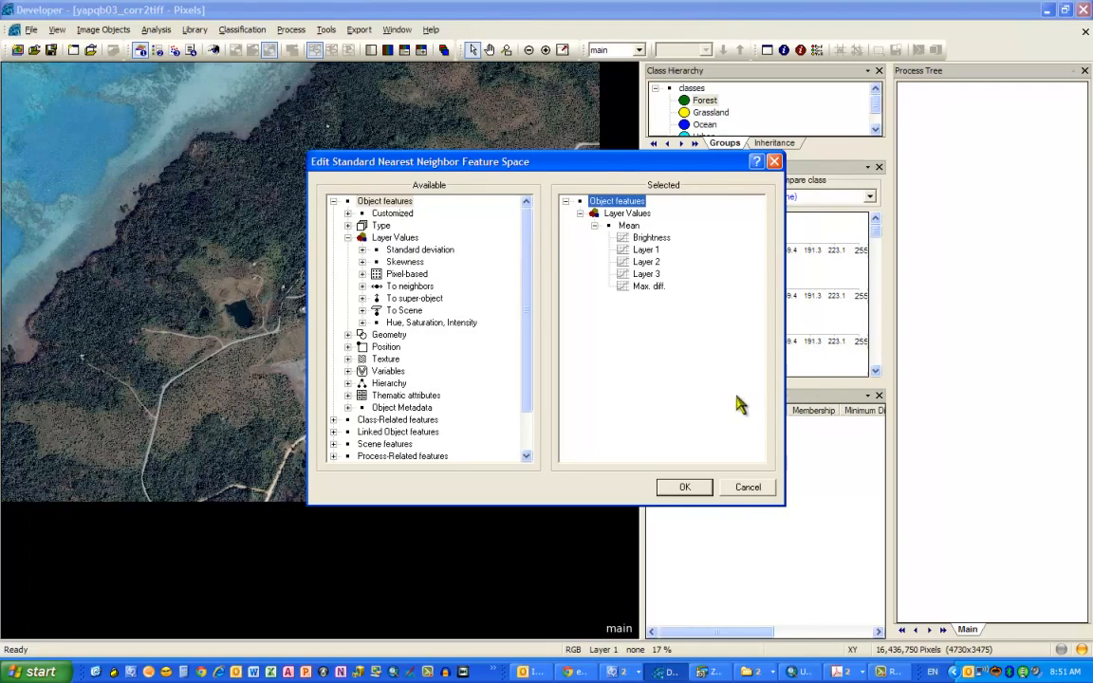
{"action": "left_click", "coordinate": [741, 492]}
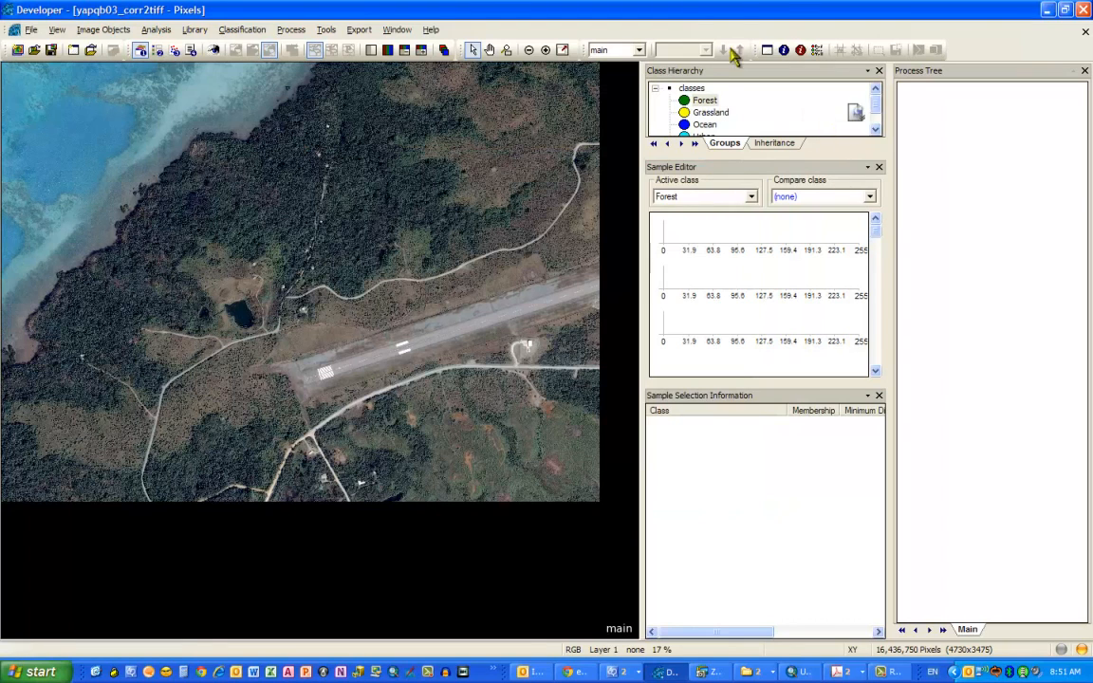
- Append a new process to the process tree using the multiresolution segmentation algorithm on the pixel level domain
{"action": "right_click", "coordinate": [949, 157]}
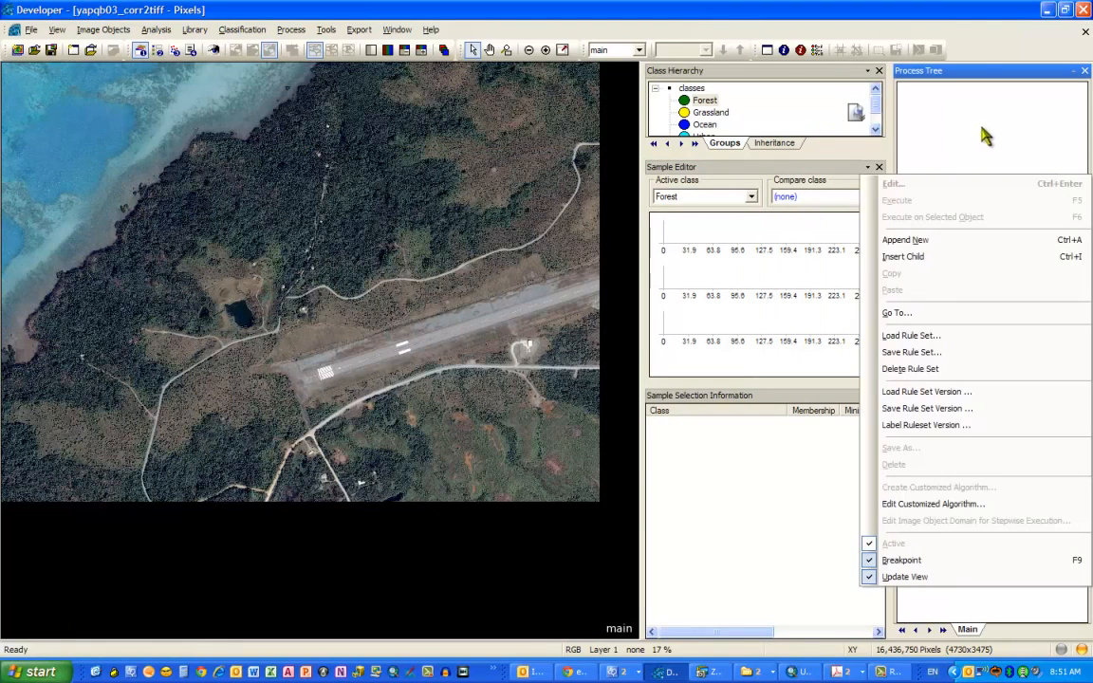
{"action": "left_click", "coordinate": [944, 240]}
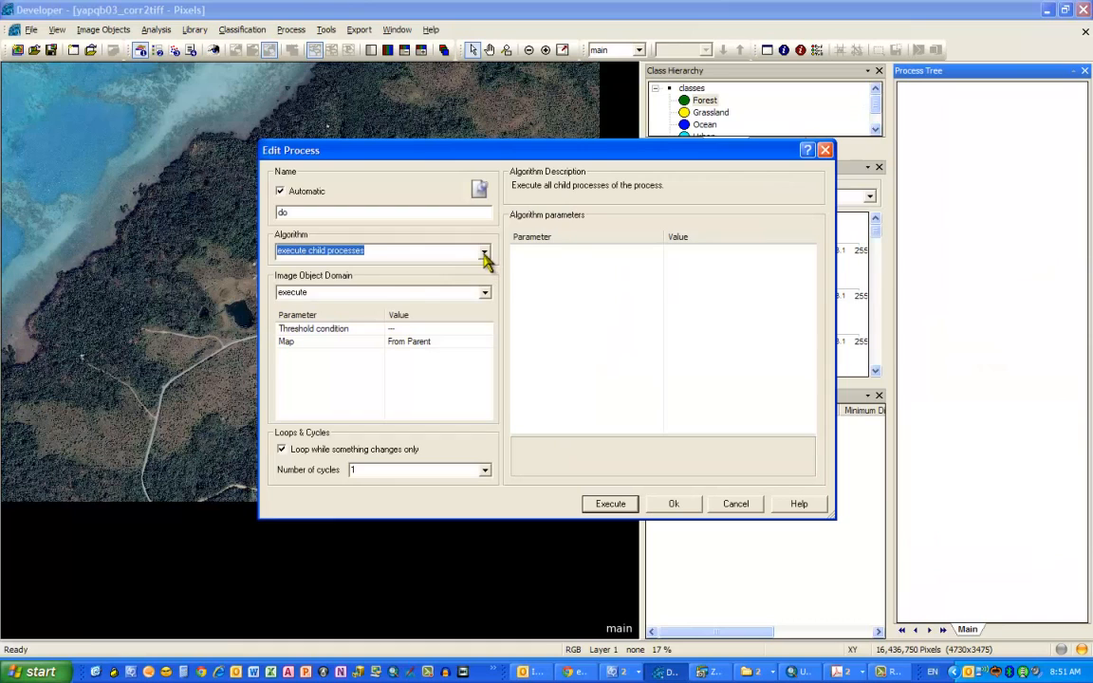
{"action": "left_click", "coordinate": [484, 254]}
{"action": "left_click", "coordinate": [469, 251]}
{"action": "left_click", "coordinate": [484, 294]}
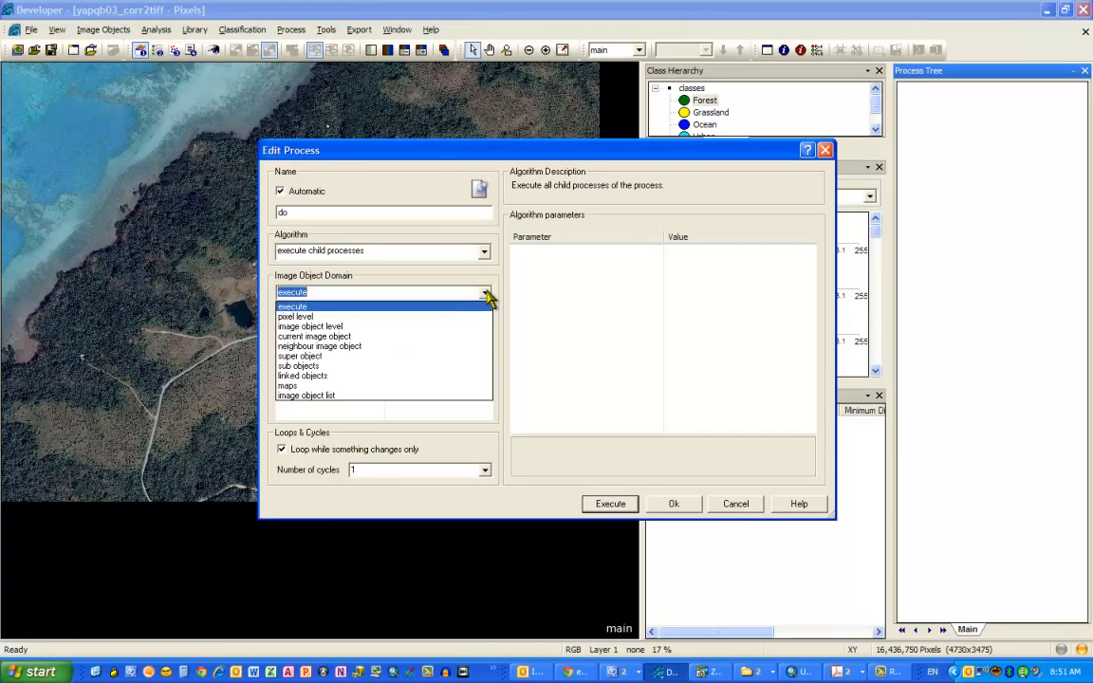
{"action": "left_click", "coordinate": [484, 251]}
{"action": "left_click", "coordinate": [484, 251]}
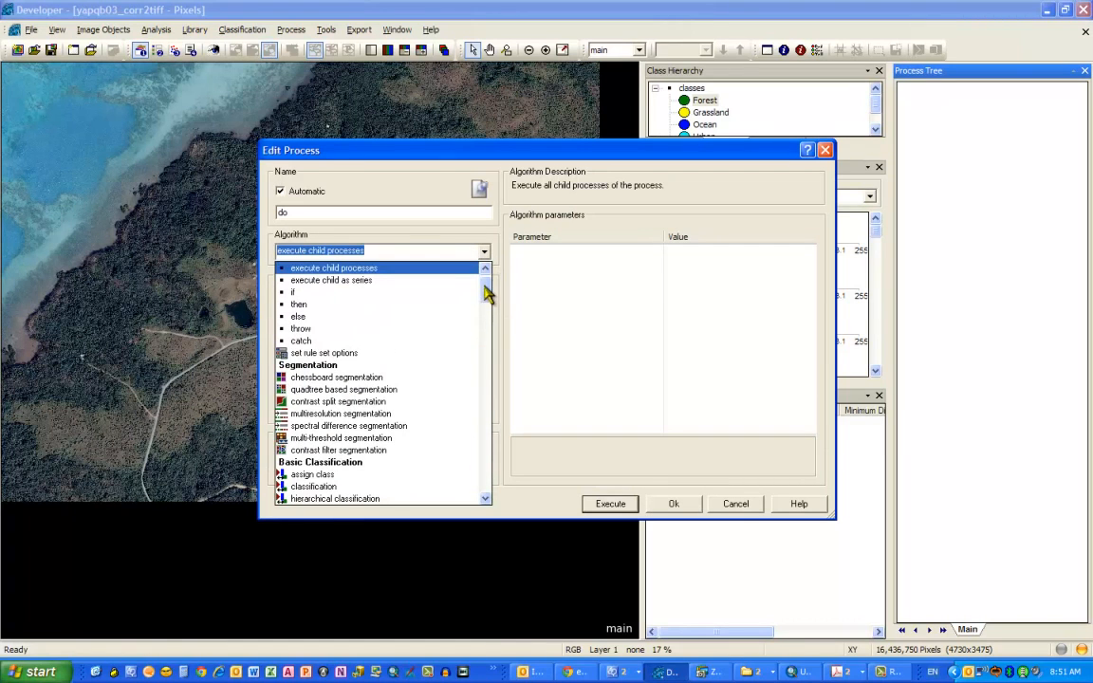
{"action": "left_click", "coordinate": [432, 425]}
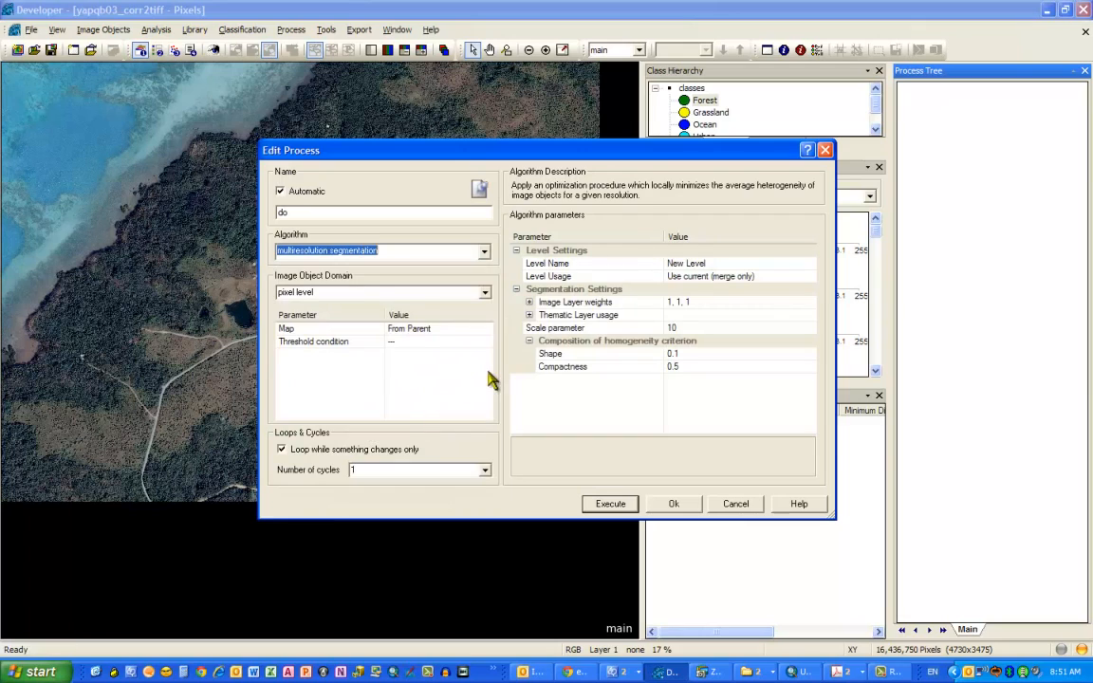
- Set the level name to 500 and the scale parameter to 500, then execute the segmentation
{"action": "left_click", "coordinate": [738, 265]}
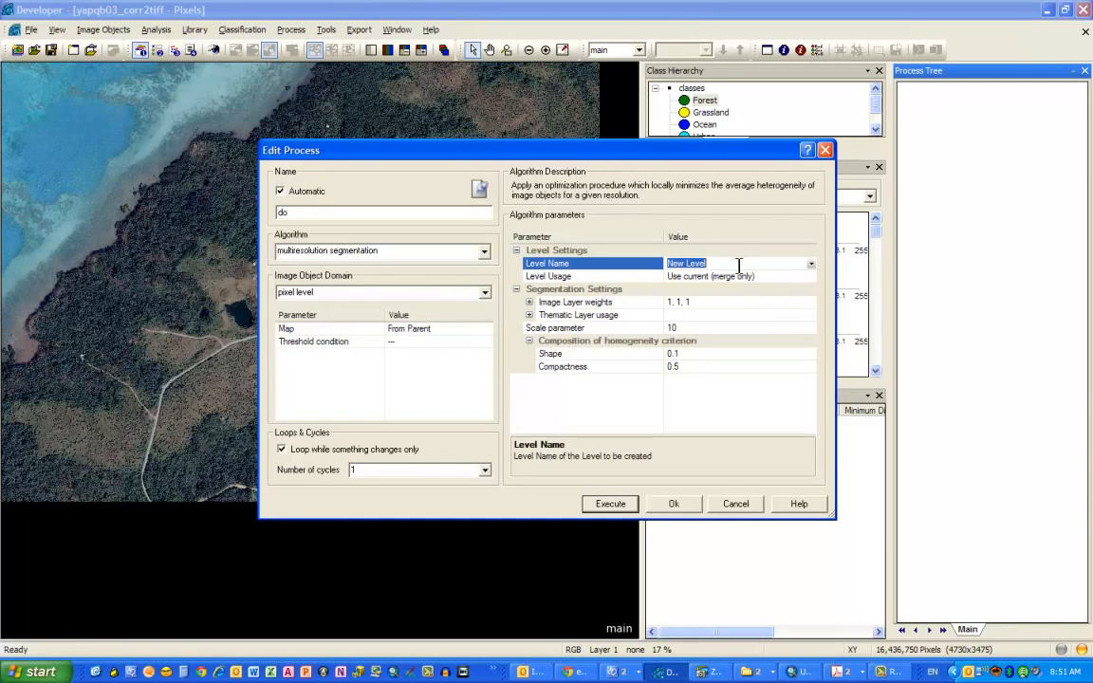
{"action": "left_click", "coordinate": [696, 328]}
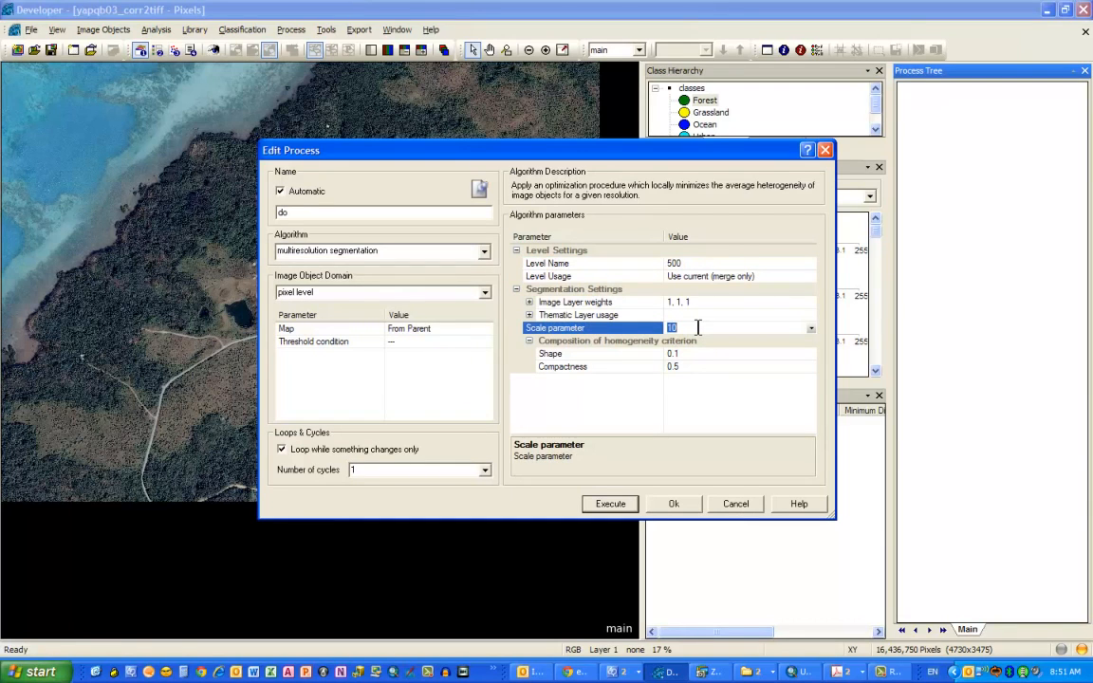
{"action": "left_click", "coordinate": [679, 423]}
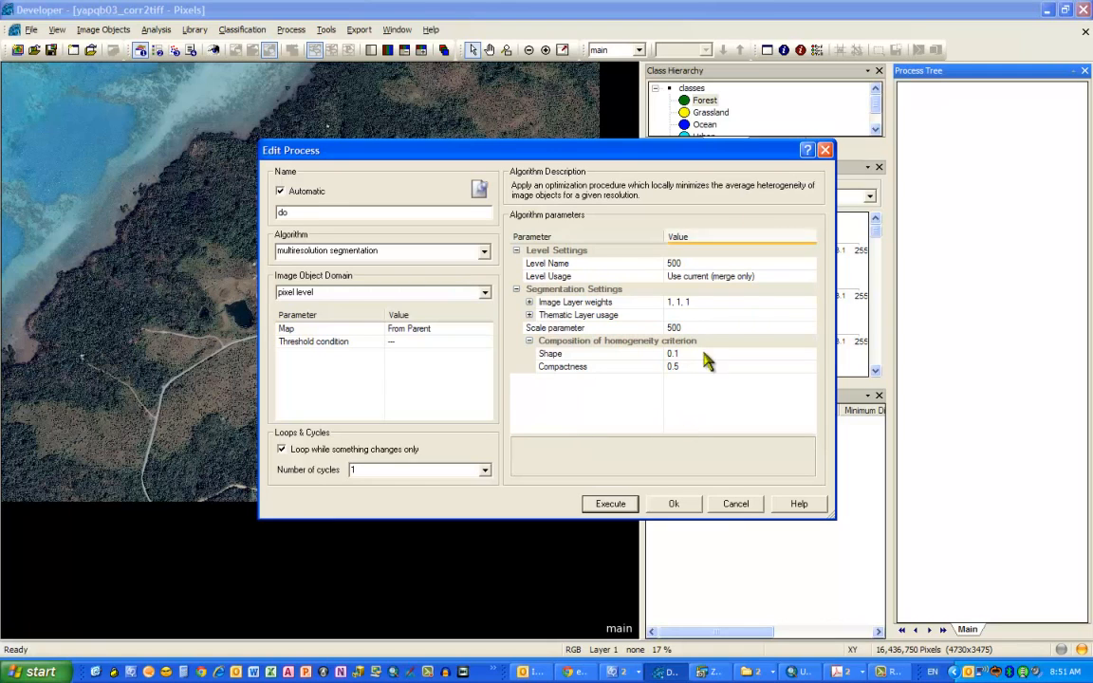
{"action": "left_click", "coordinate": [612, 504]}
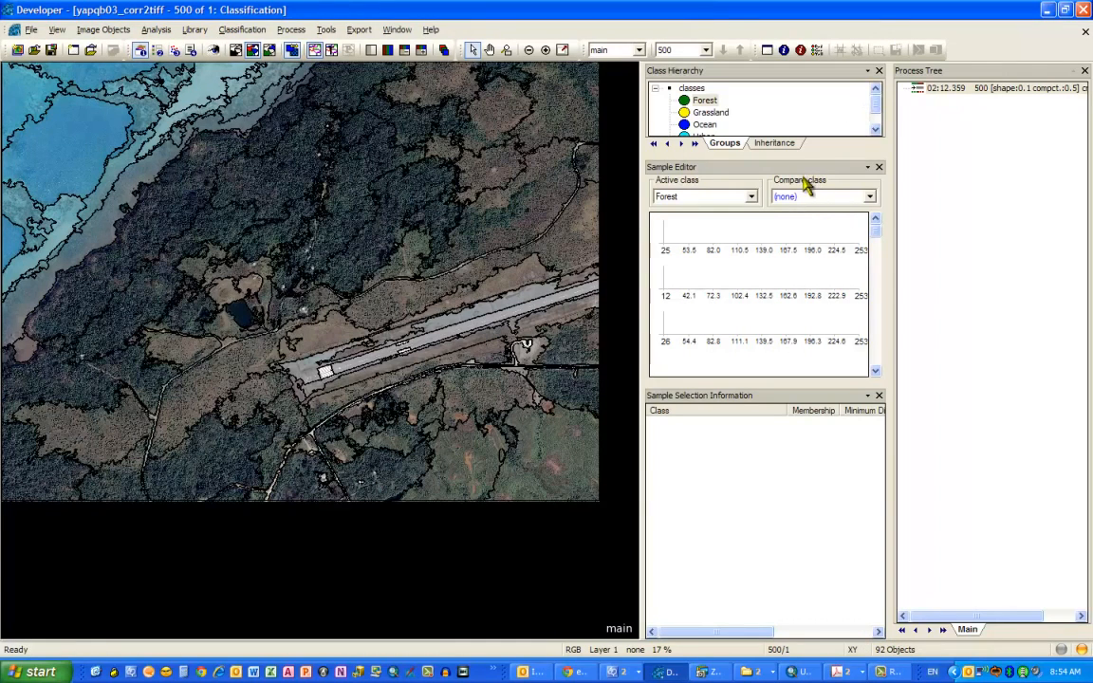
- Turn on Select Samples mode and pick a forest image object in the upper part of the image
{"action": "left_click", "coordinate": [684, 181]}
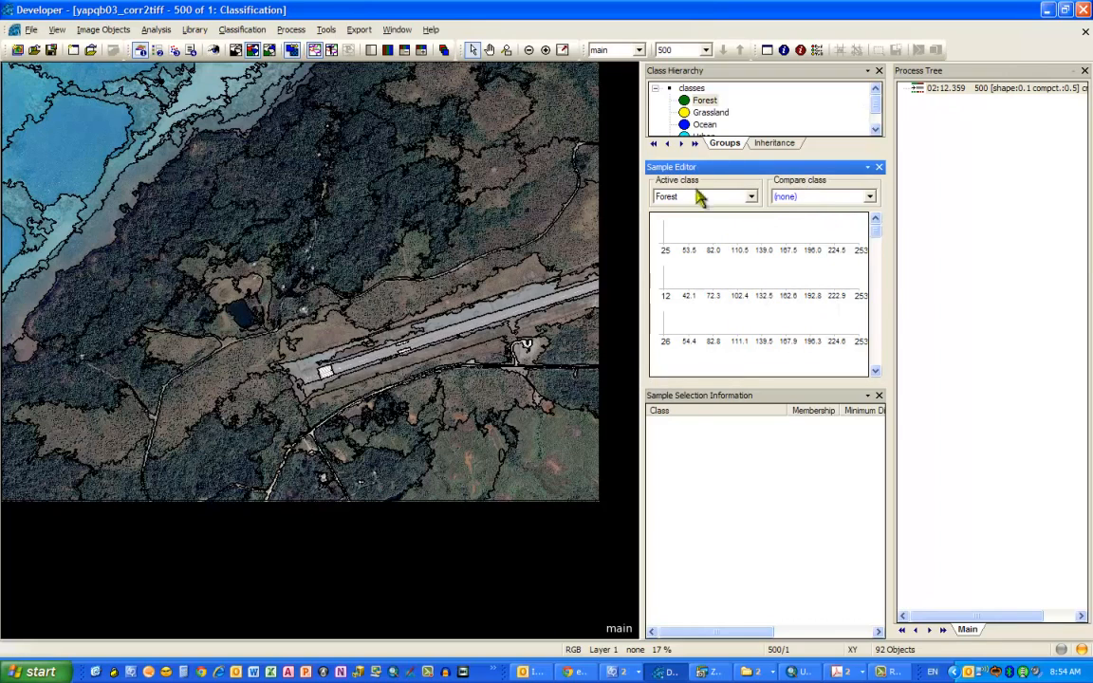
{"action": "left_click", "coordinate": [711, 397]}
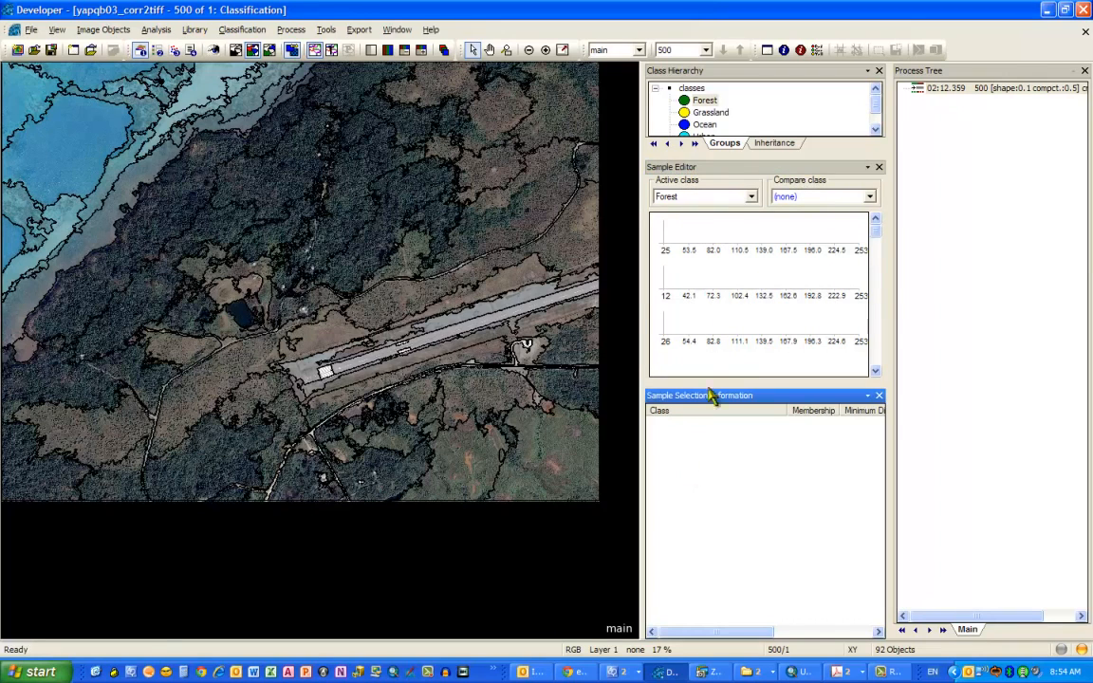
{"action": "left_click", "coordinate": [248, 31]}
{"action": "mouse_move", "coordinate": [272, 120]}
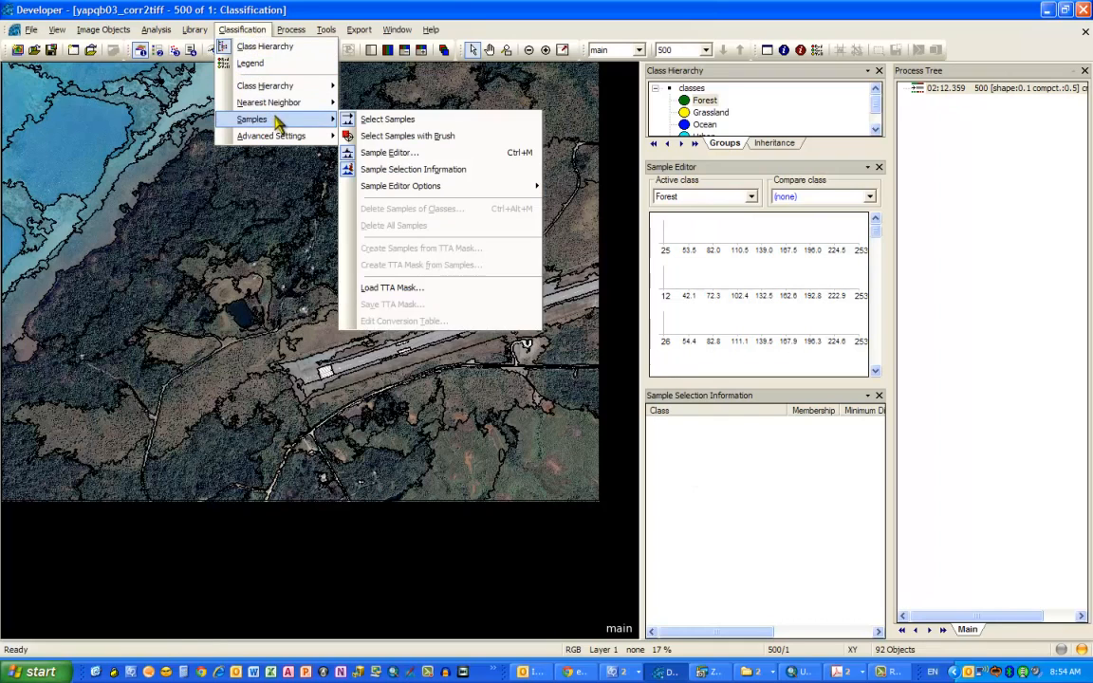
{"action": "left_click", "coordinate": [389, 122]}
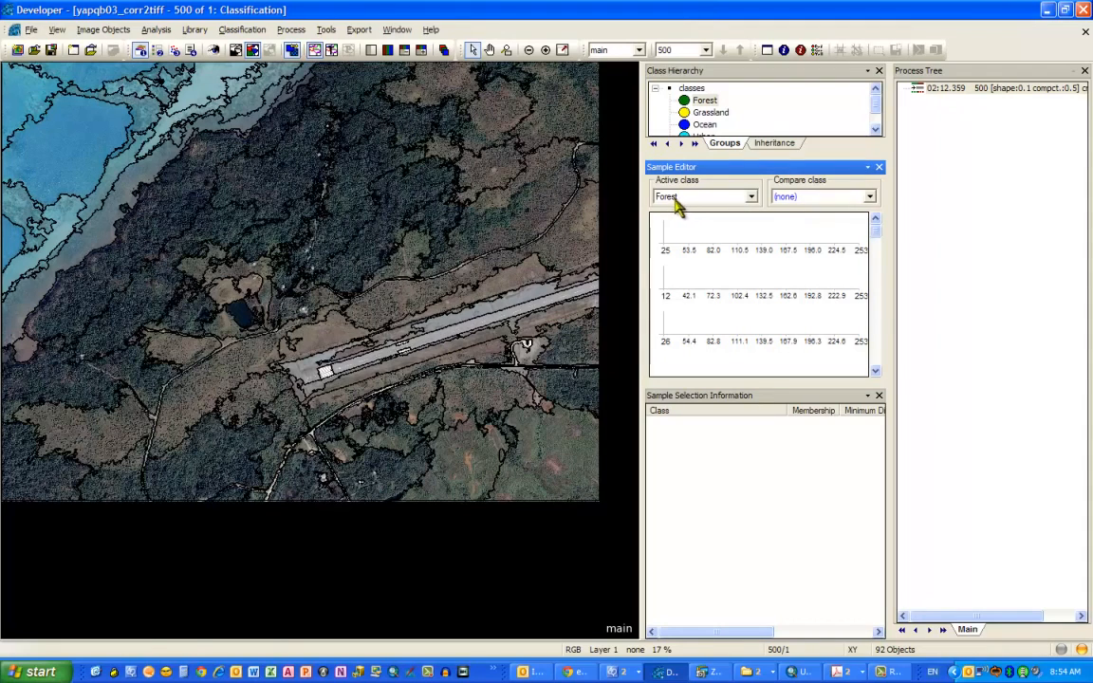
{"action": "left_click", "coordinate": [305, 181]}
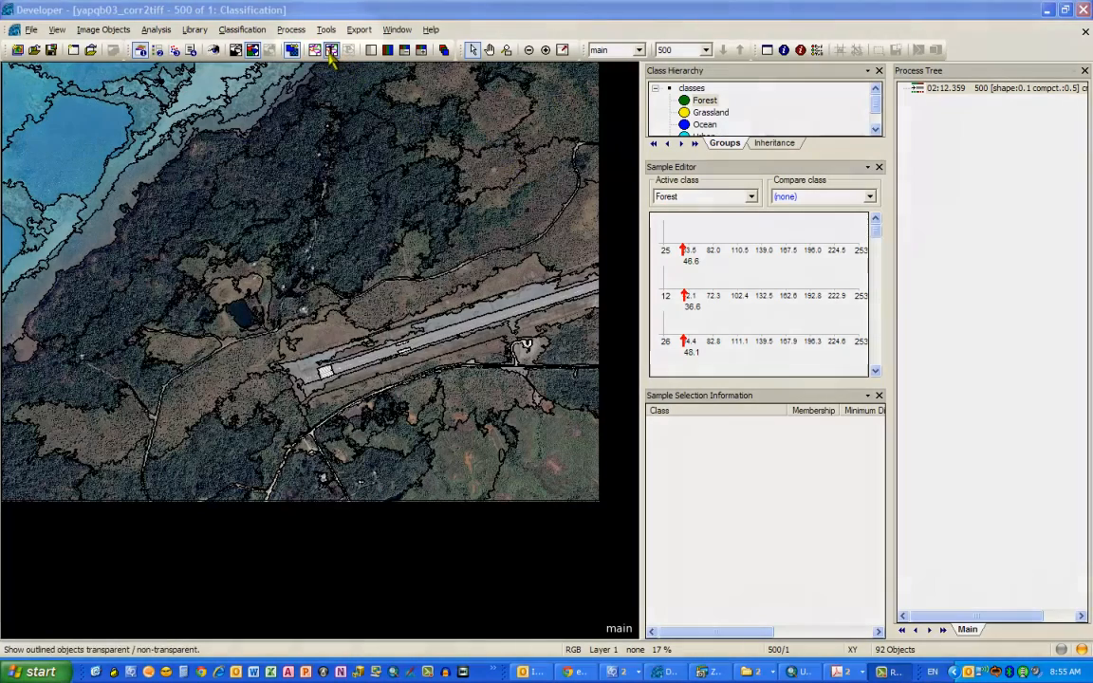
- Show the object outlines and select image objects on the runway and in the forest
{"action": "left_click", "coordinate": [347, 48]}
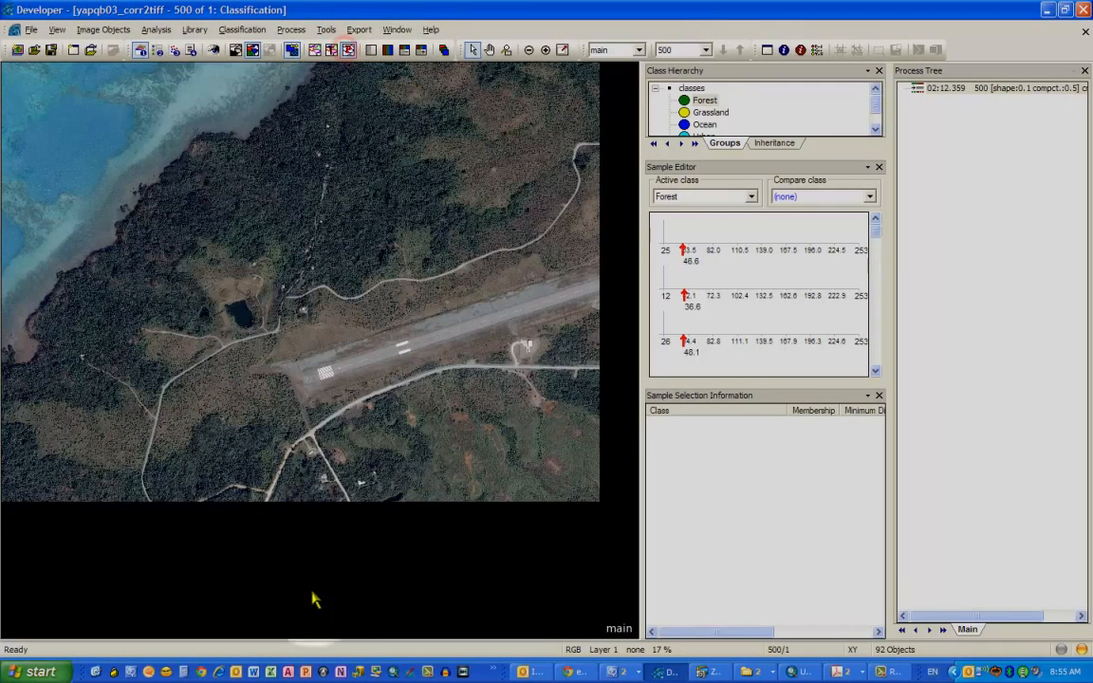
{"action": "left_click", "coordinate": [350, 51]}
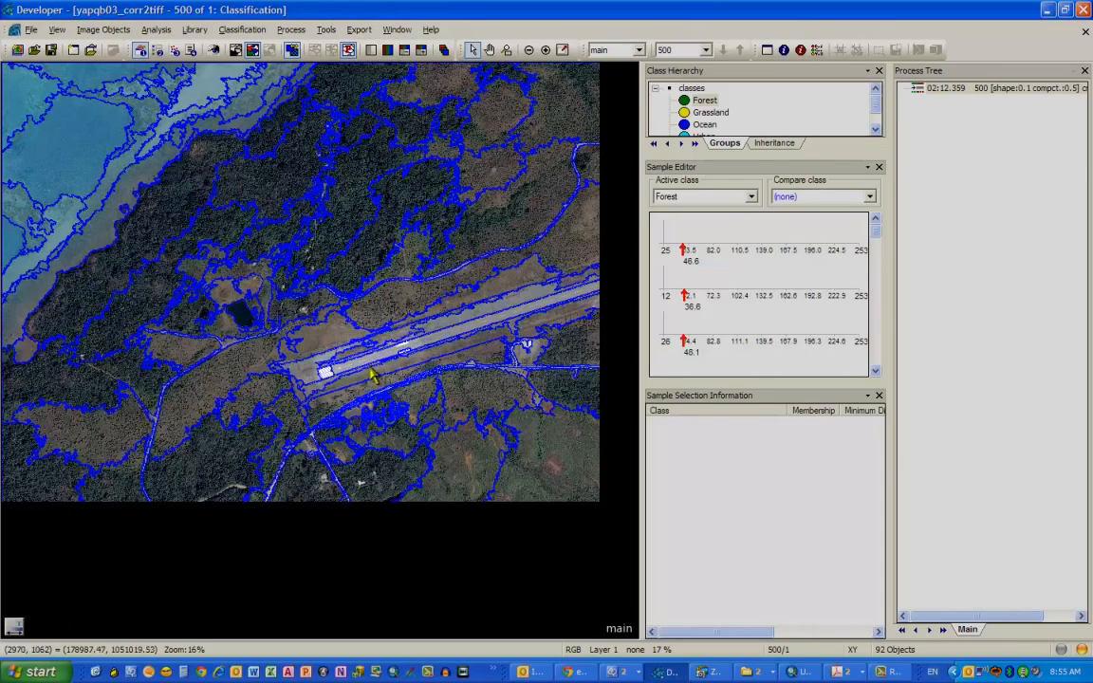
{"action": "left_click", "coordinate": [311, 372]}
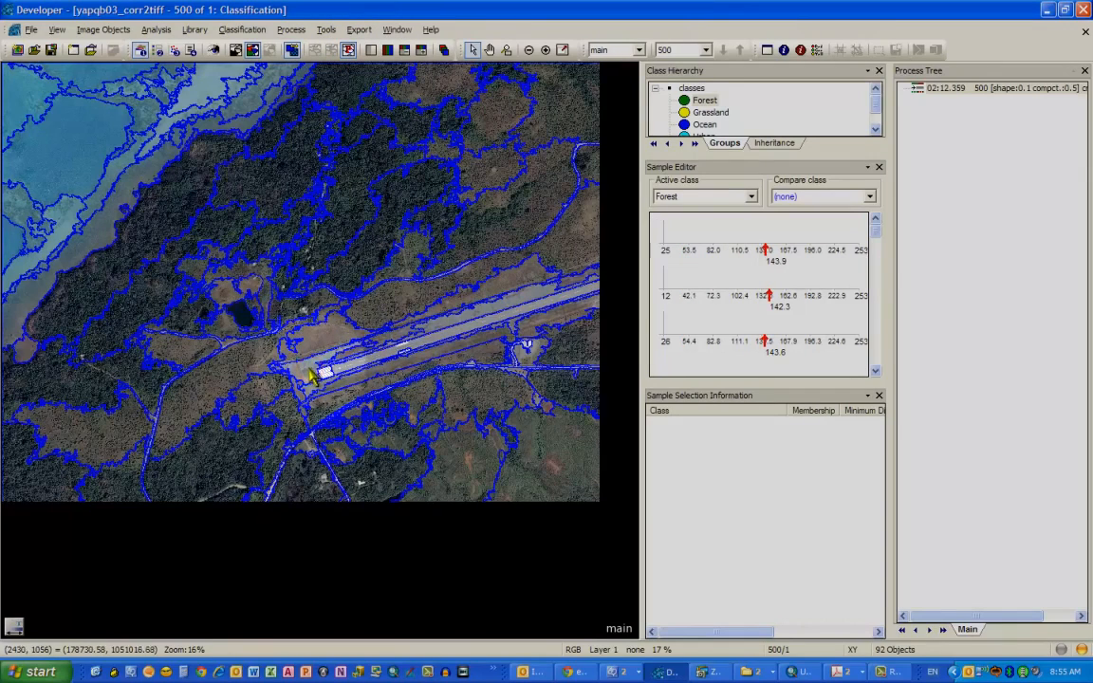
{"action": "left_click", "coordinate": [382, 241]}
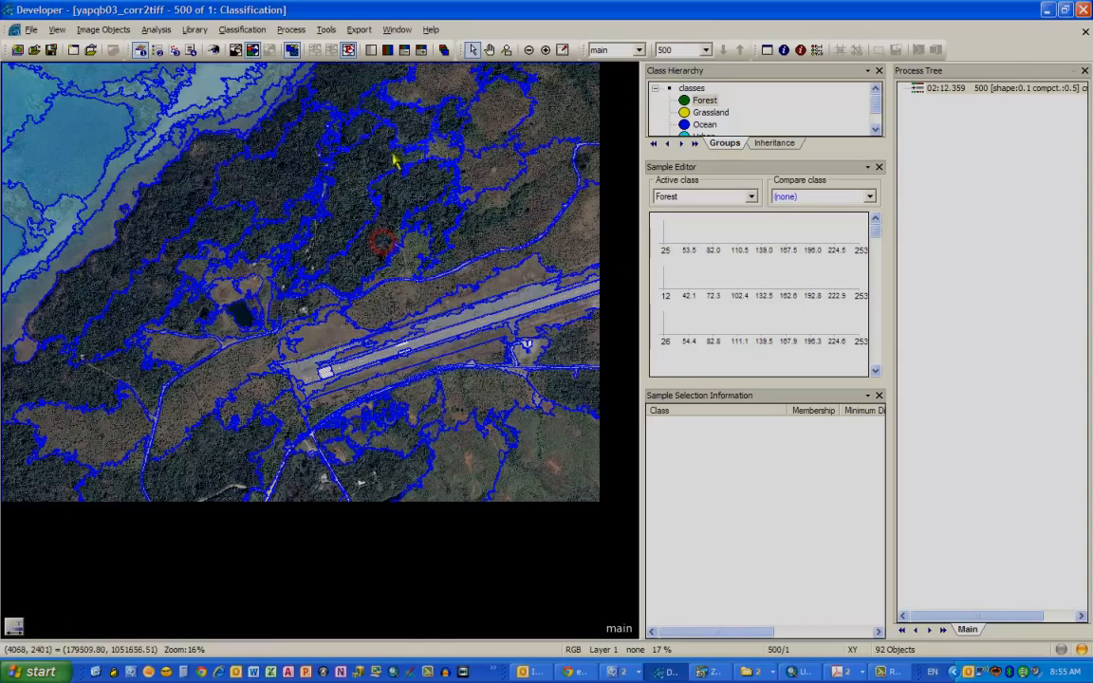
- Switch the view to display the classification samples together with the object outlines
{"action": "left_click", "coordinate": [289, 48]}
{"action": "left_click", "coordinate": [290, 47]}
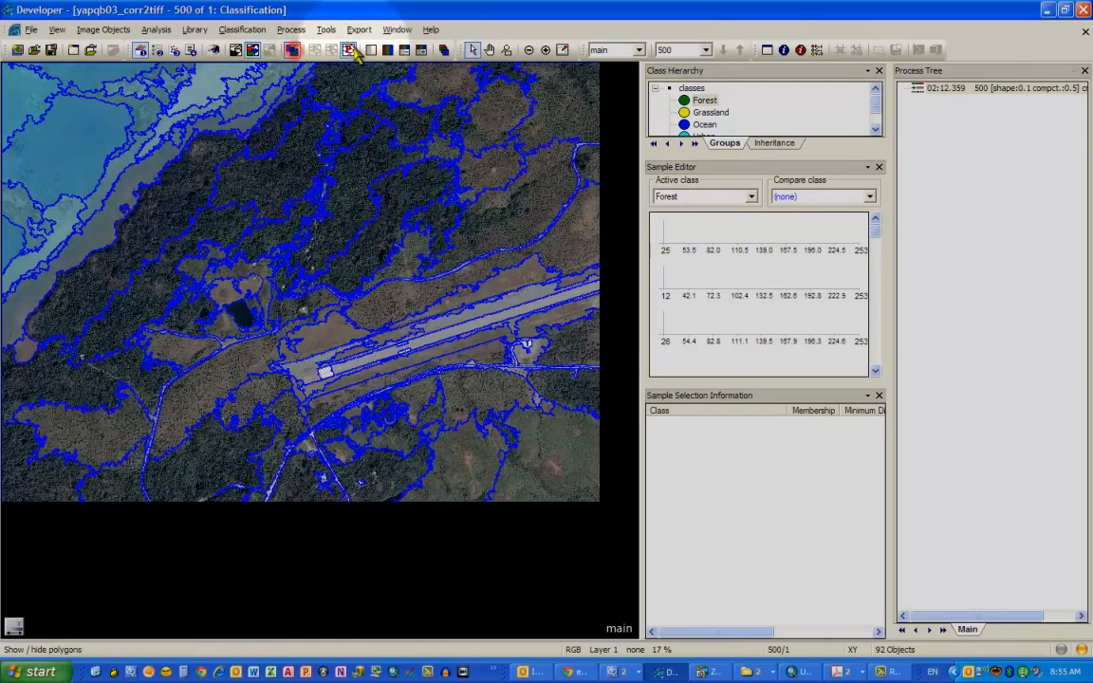
{"action": "left_click", "coordinate": [349, 49]}
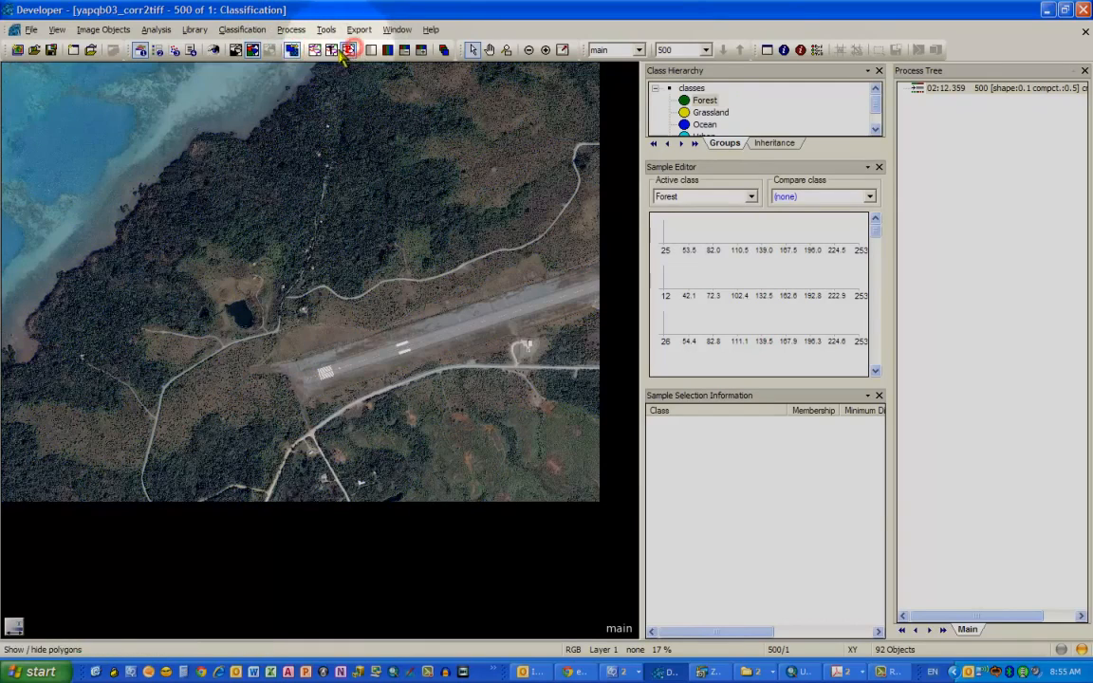
{"action": "left_click", "coordinate": [253, 53]}
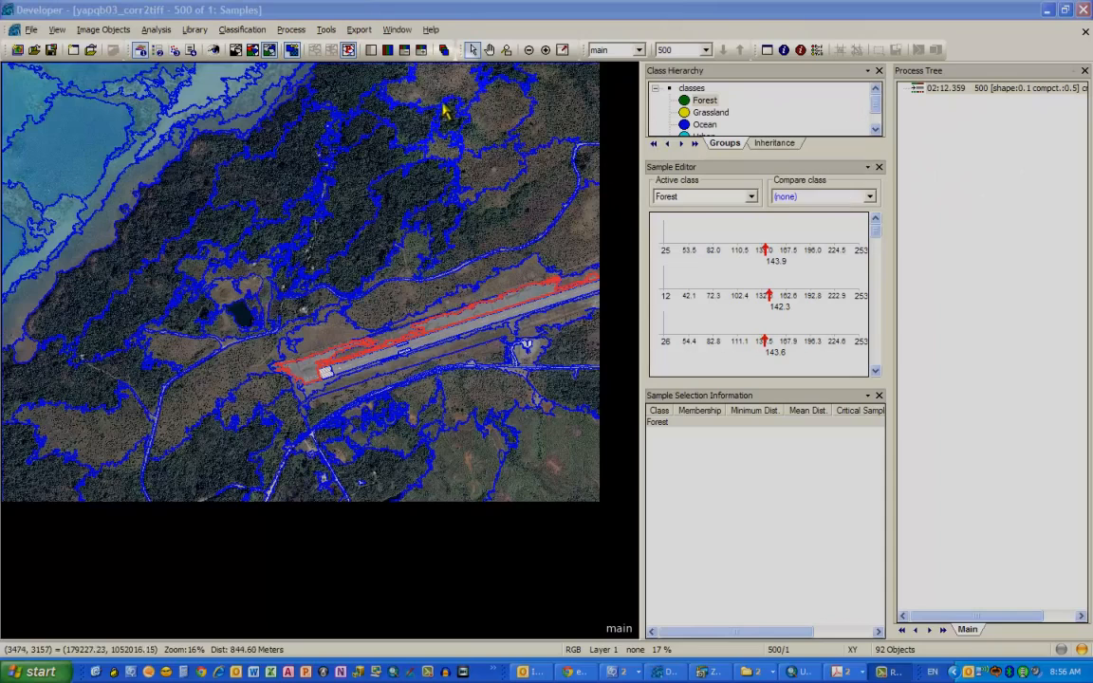
- Reopen the Standard Nearest Neighbor feature space, expand its layer values and confirm it
{"action": "left_click", "coordinate": [242, 29]}
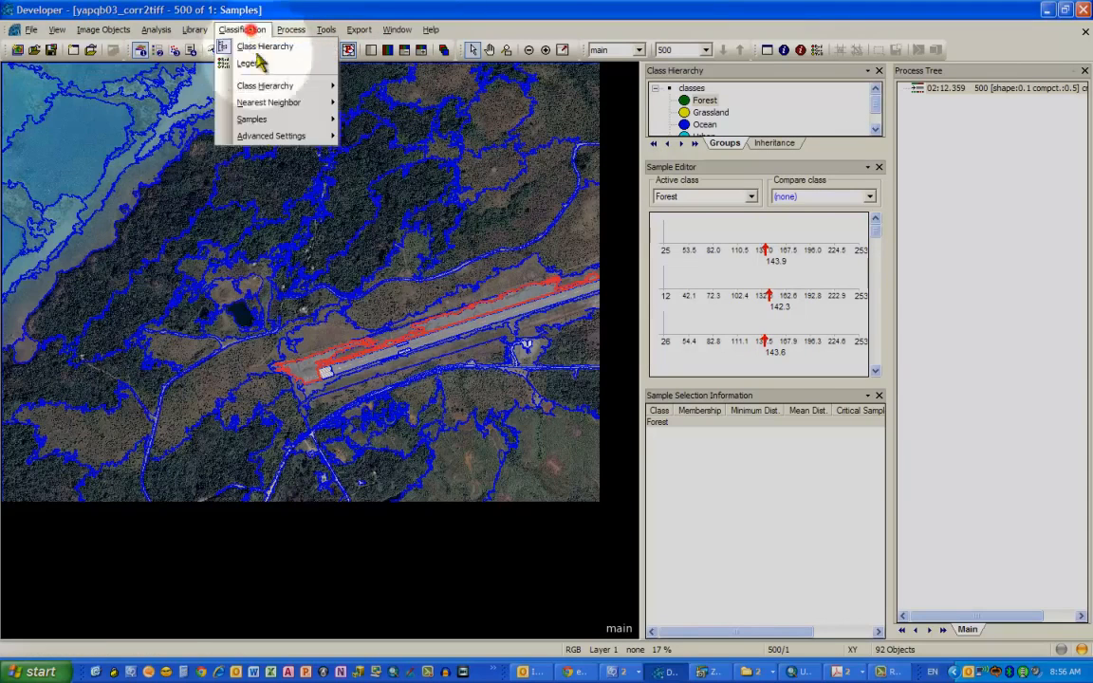
{"action": "mouse_move", "coordinate": [313, 103]}
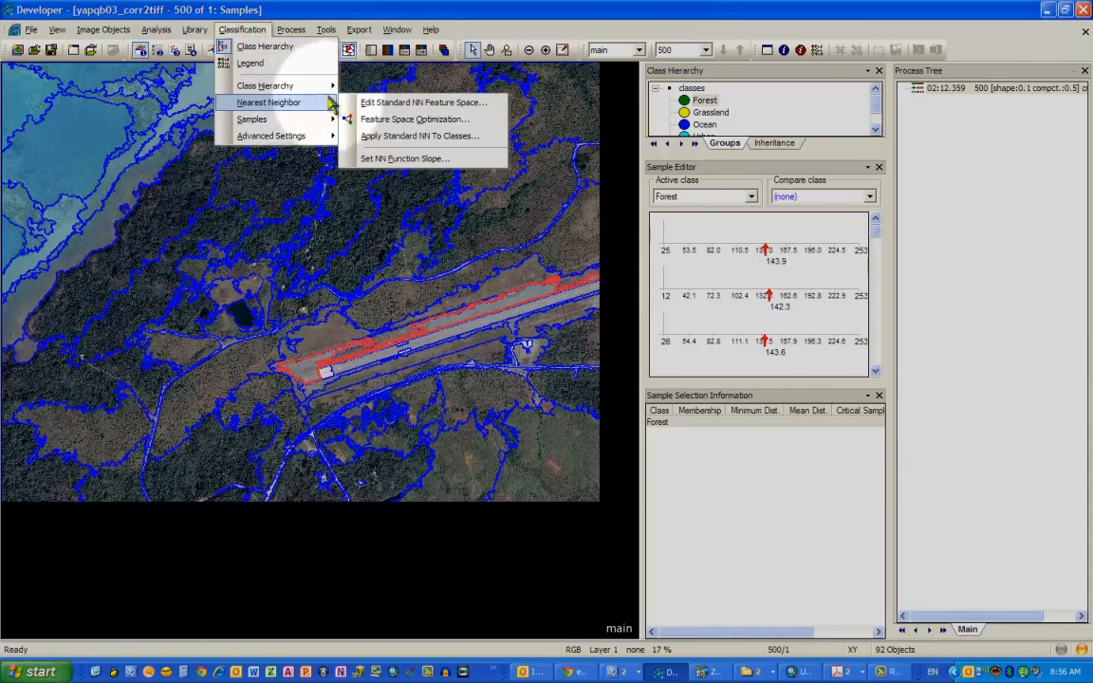
{"action": "left_click", "coordinate": [370, 103]}
{"action": "left_click", "coordinate": [565, 202]}
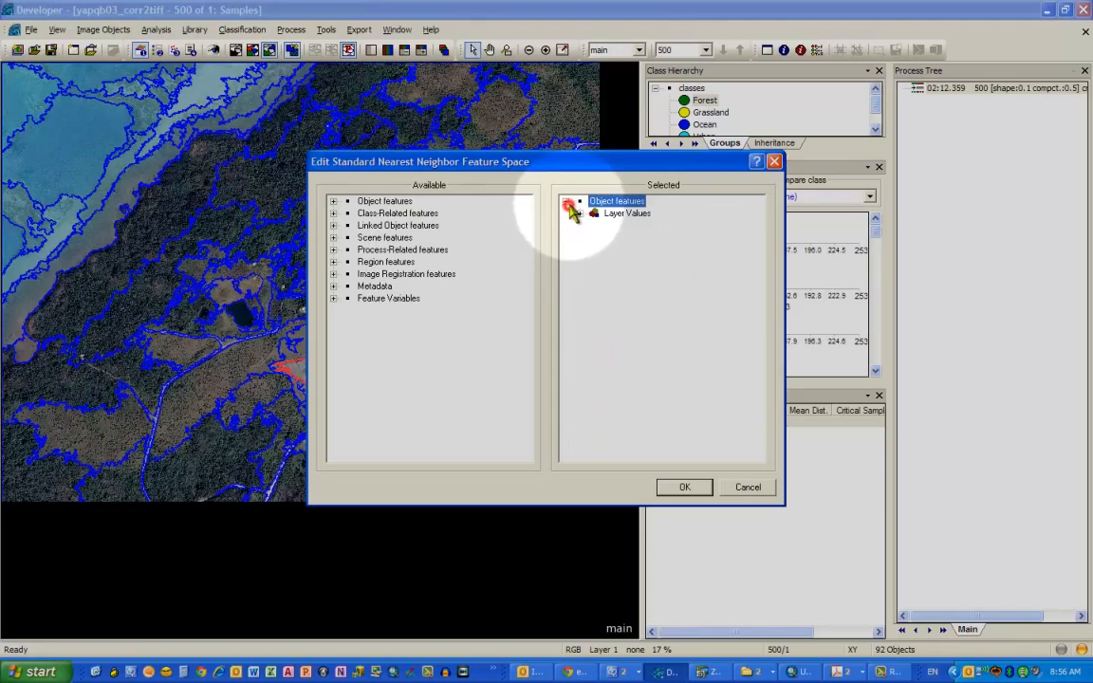
{"action": "left_click", "coordinate": [579, 214]}
{"action": "left_click", "coordinate": [697, 487]}
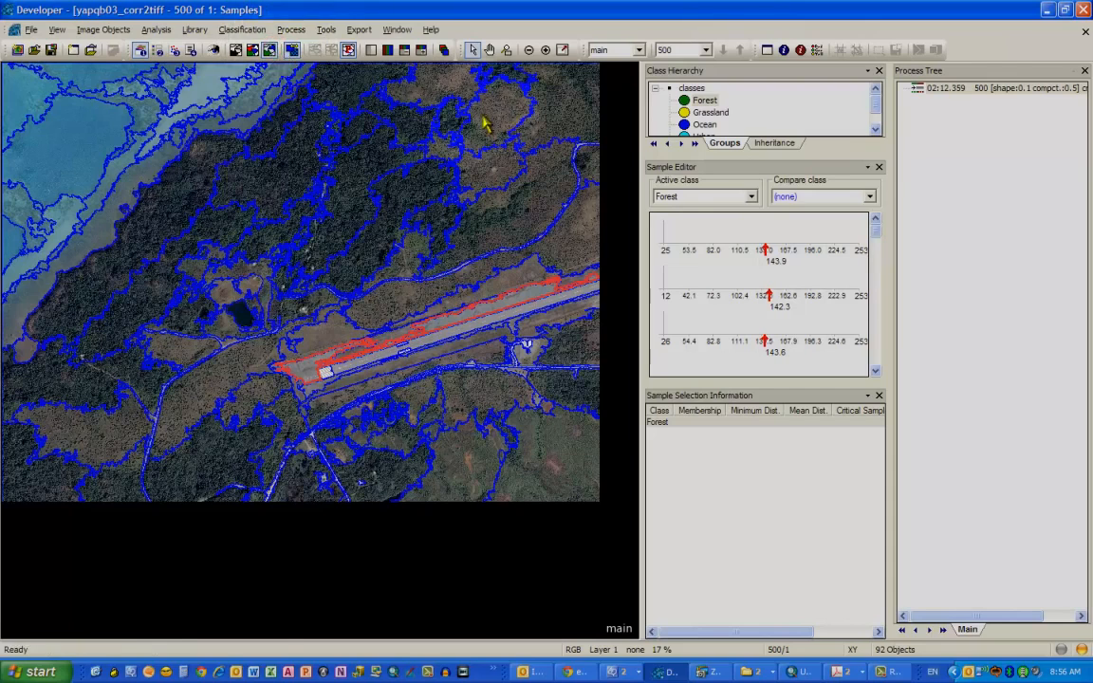
- Toggle the Select Samples mode for the image objects
{"action": "left_click", "coordinate": [242, 30]}
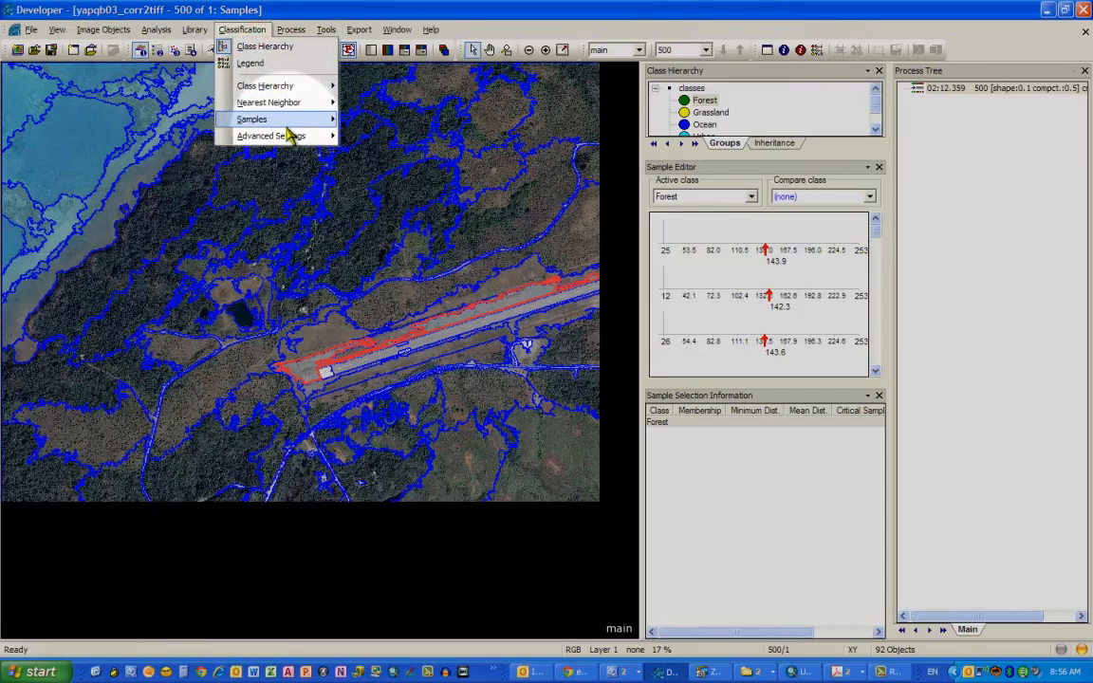
{"action": "mouse_move", "coordinate": [285, 119]}
{"action": "left_click", "coordinate": [373, 122]}
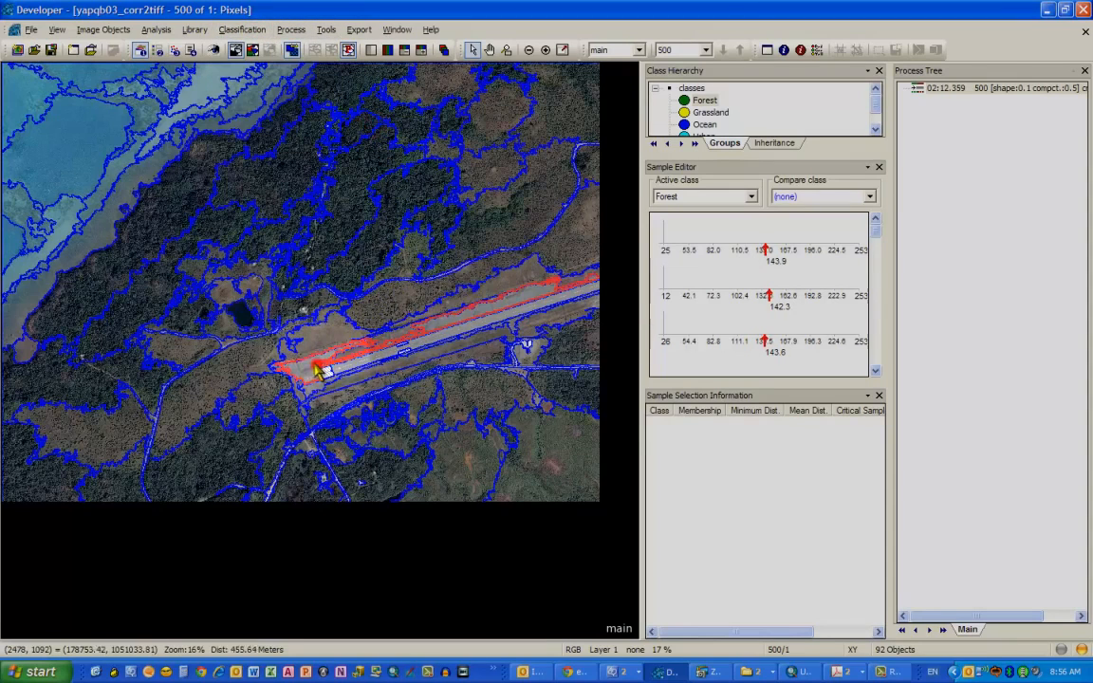
- Select image objects in the forest and ocean while switching the Sample Editor's active class to Ocean
{"action": "left_click", "coordinate": [370, 255]}
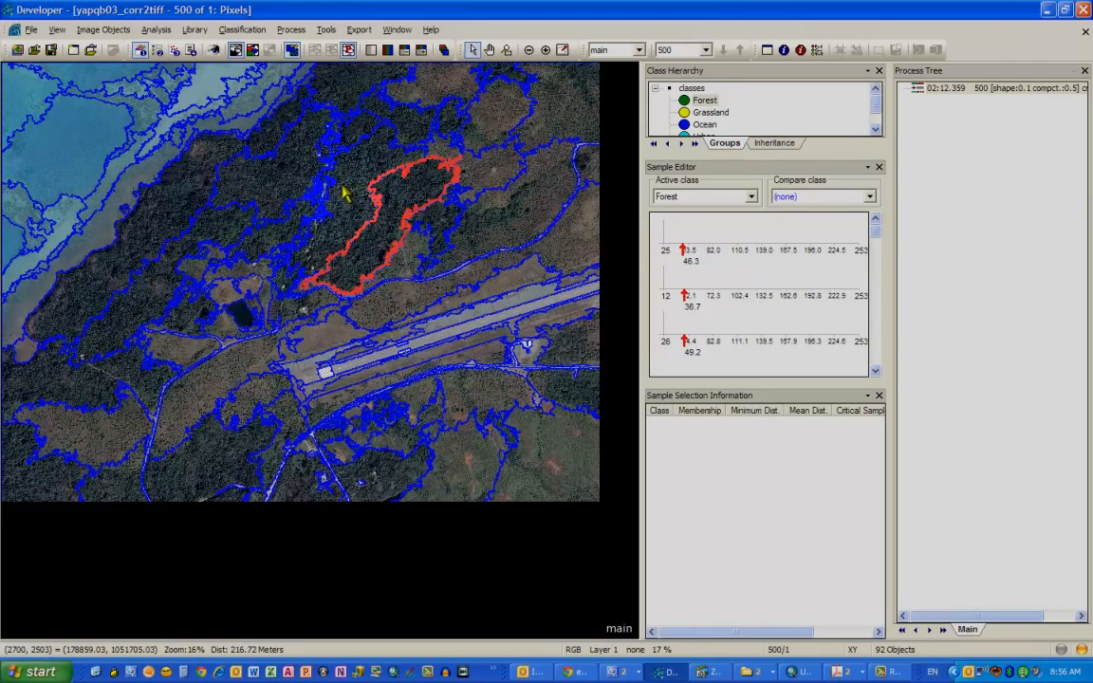
{"action": "left_click", "coordinate": [704, 124]}
{"action": "left_click", "coordinate": [728, 195]}
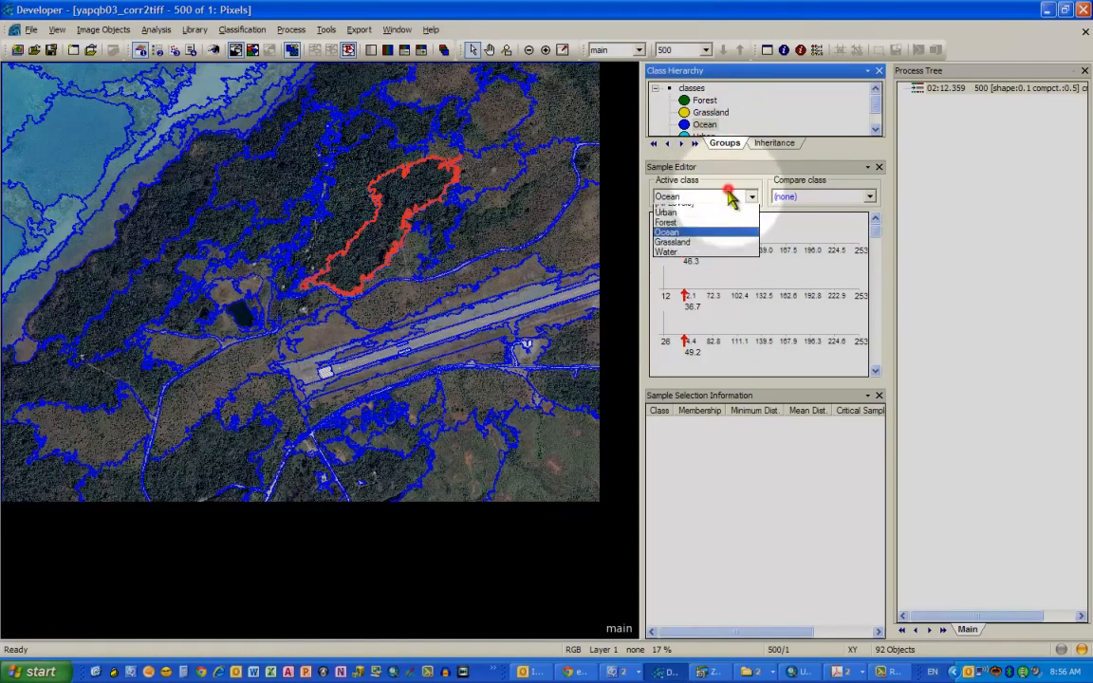
{"action": "left_click", "coordinate": [703, 251]}
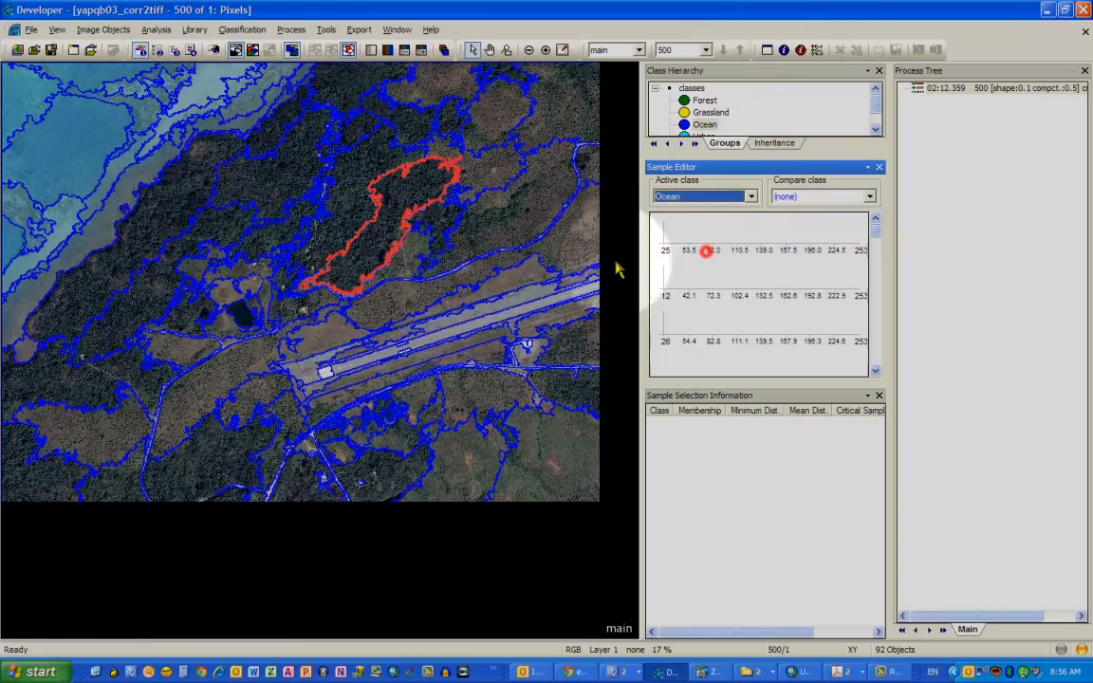
{"action": "left_click", "coordinate": [84, 145]}
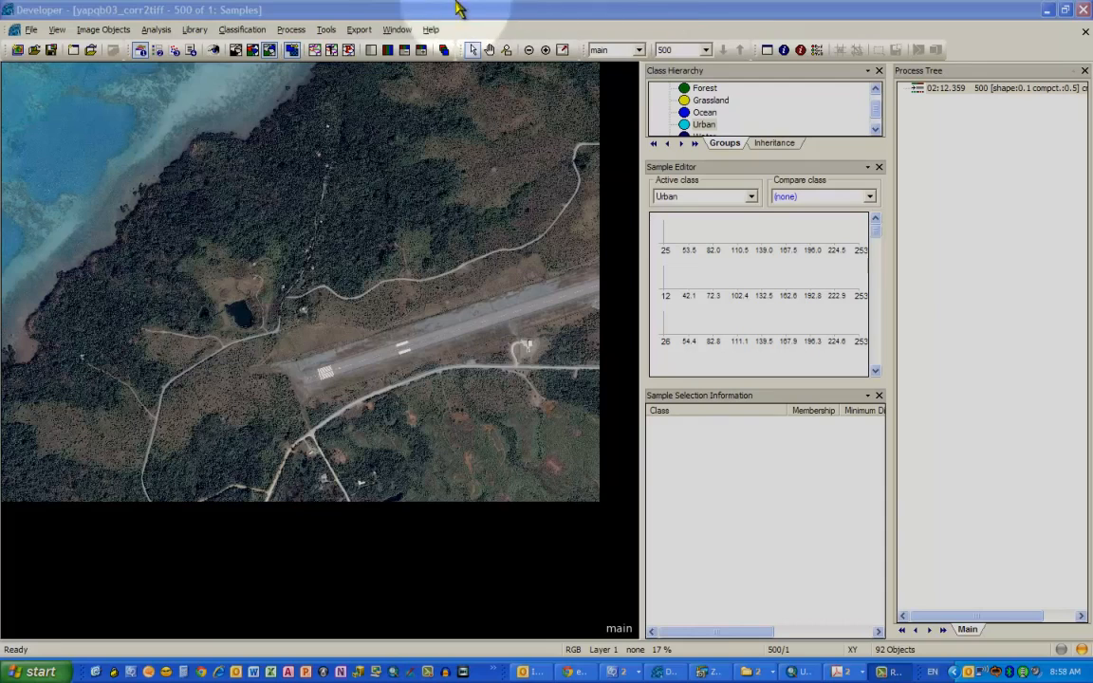
- Switch to the Select Samples with Brush mode
{"action": "left_click", "coordinate": [351, 11]}
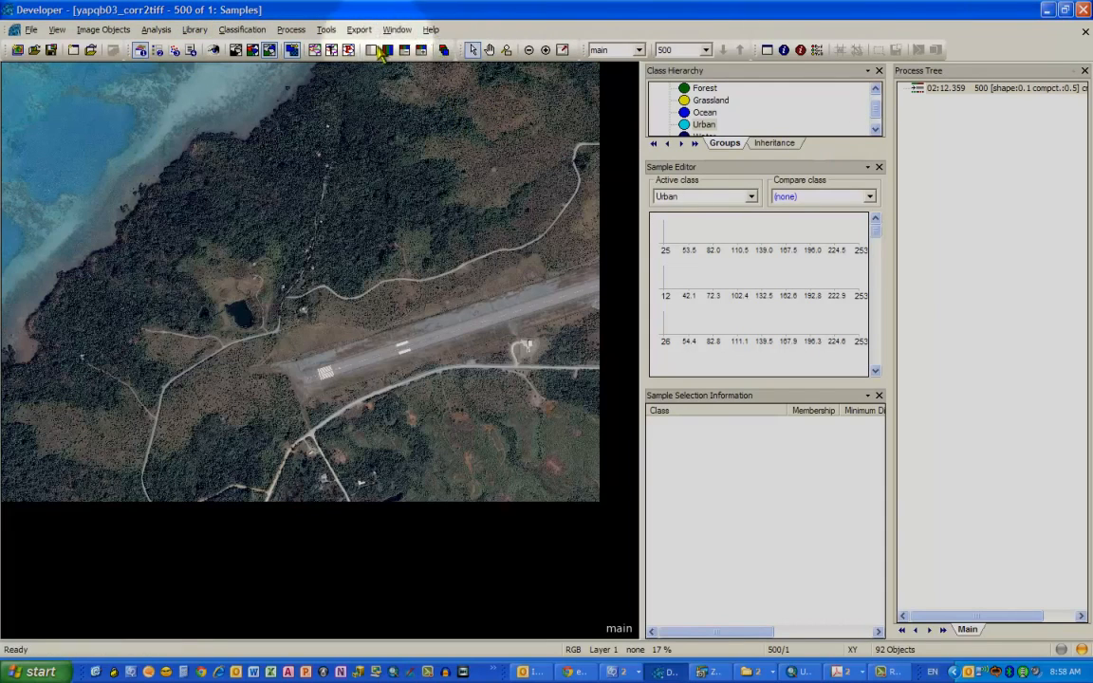
{"action": "left_click", "coordinate": [244, 29]}
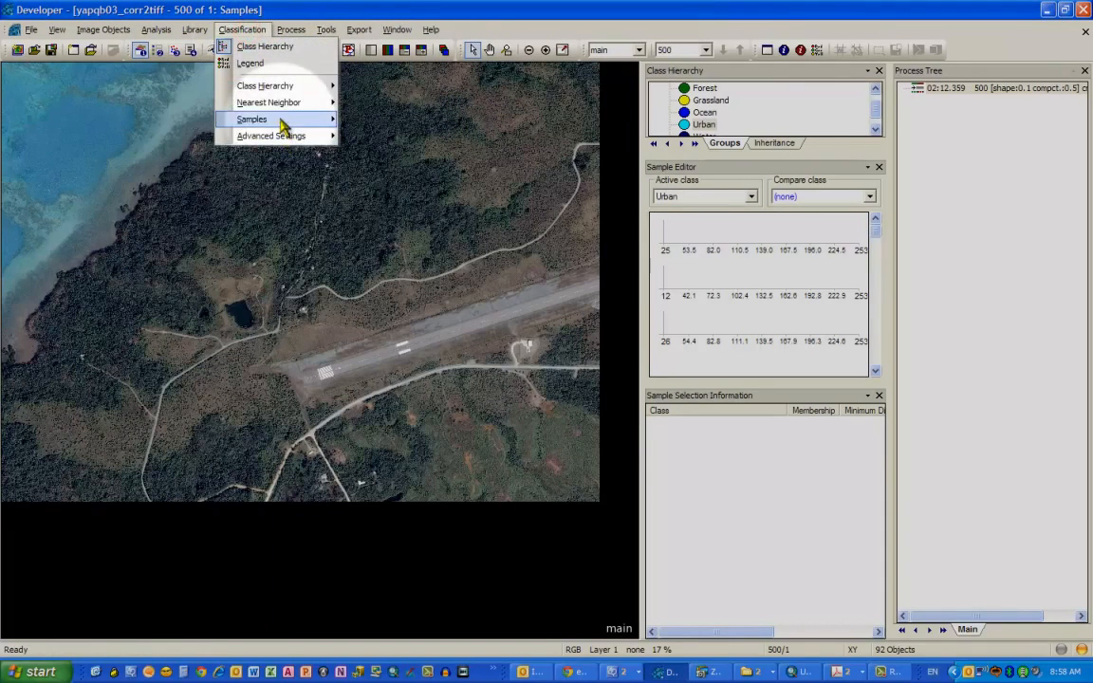
{"action": "left_click", "coordinate": [278, 118]}
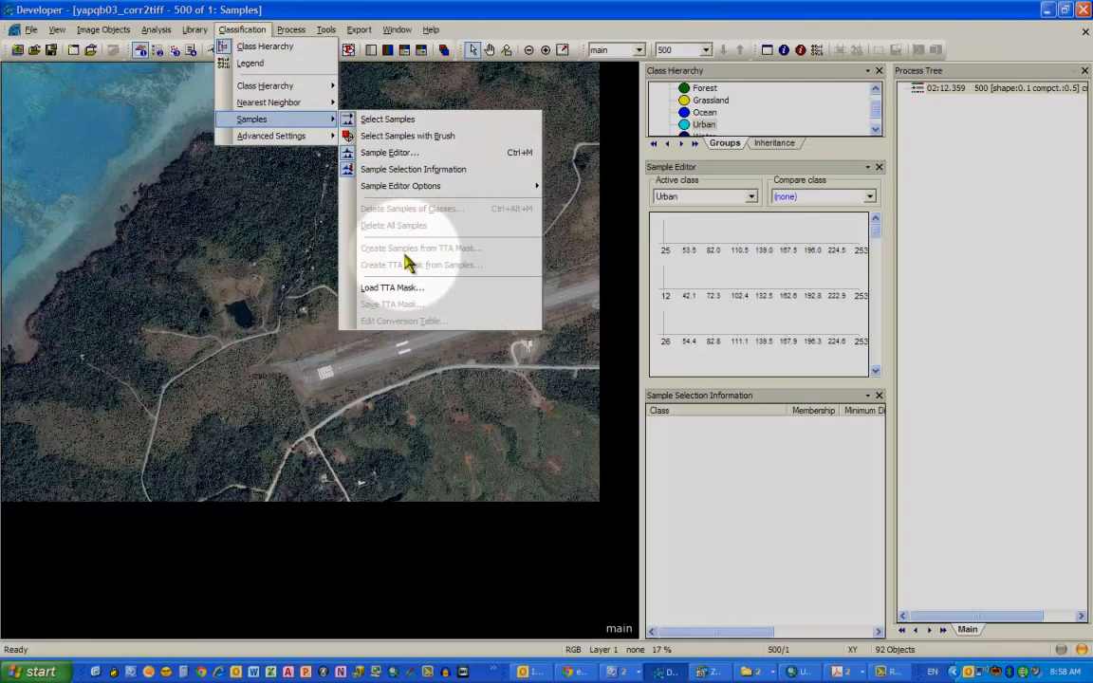
{"action": "left_click", "coordinate": [383, 136]}
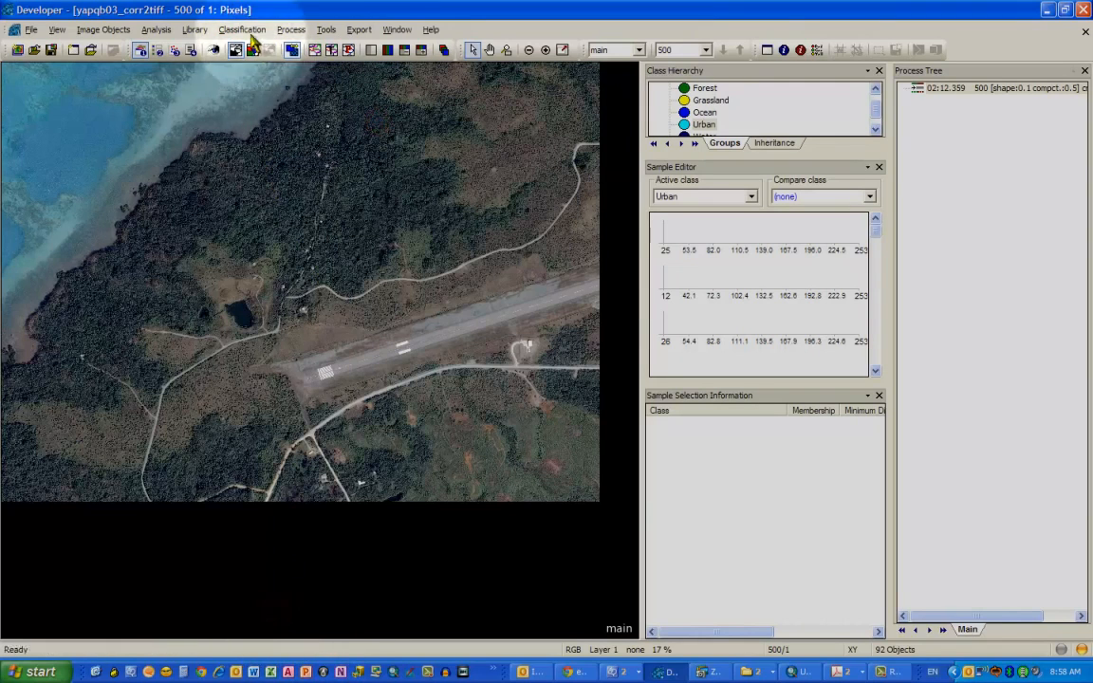
- Show the image object outlines and select the runway object
{"action": "left_click", "coordinate": [316, 49]}
{"action": "left_click", "coordinate": [308, 373]}
{"action": "left_click", "coordinate": [308, 373]}
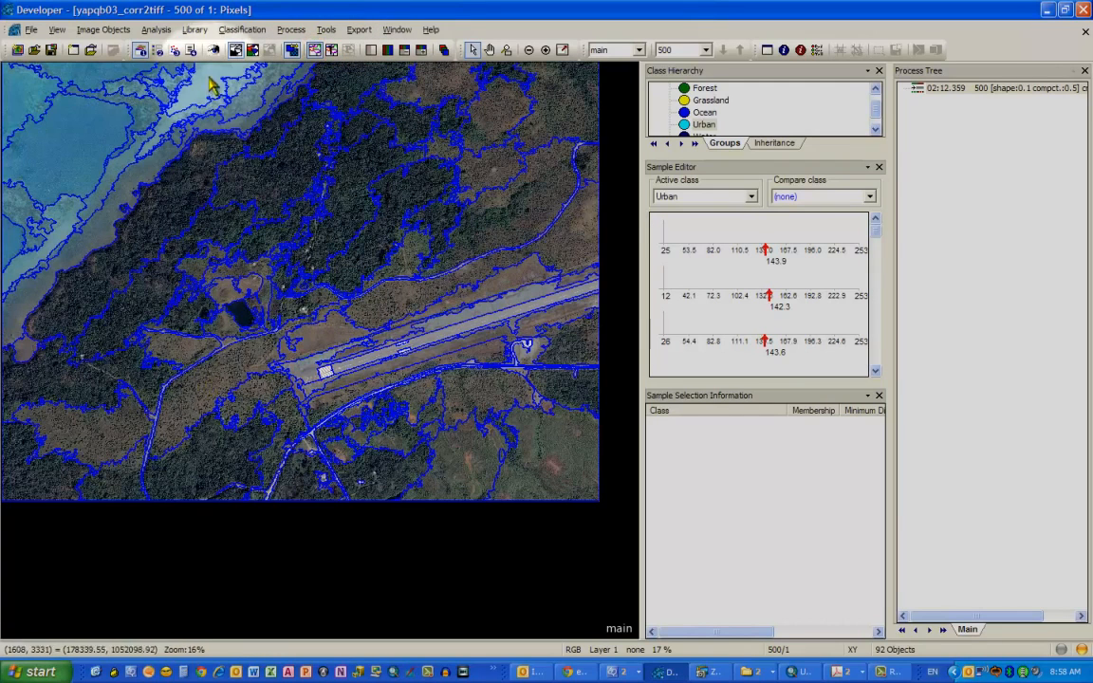
- Switch to the Select Samples mode for assigning image objects as samples
{"action": "left_click", "coordinate": [242, 30]}
{"action": "mouse_move", "coordinate": [277, 119]}
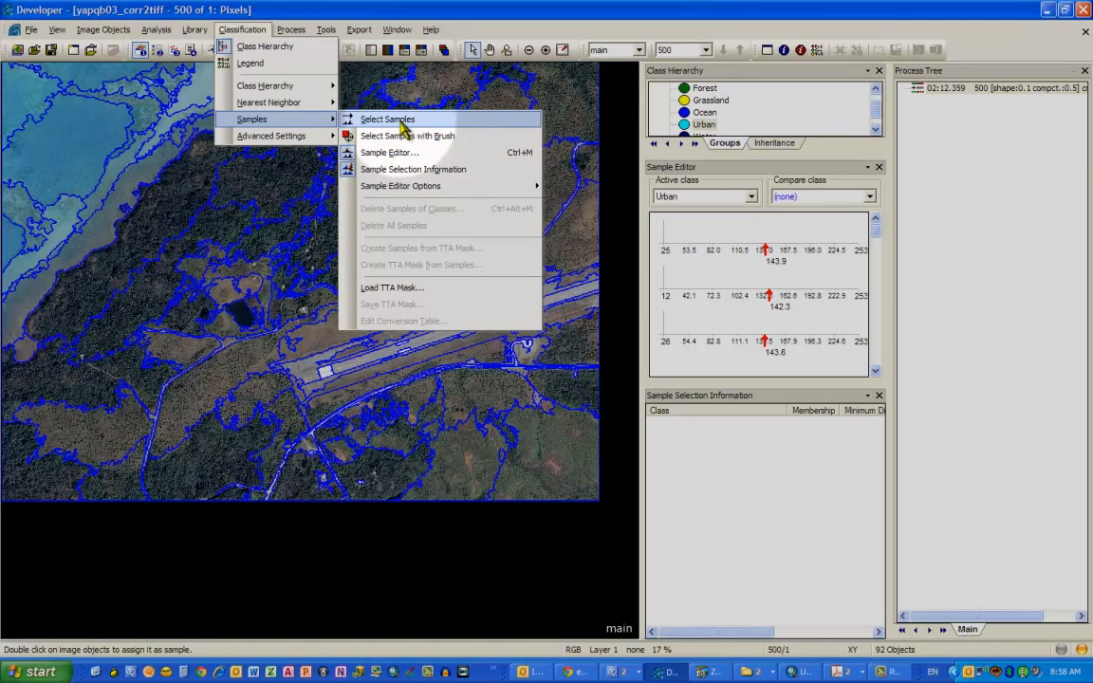
{"action": "left_click", "coordinate": [396, 120]}
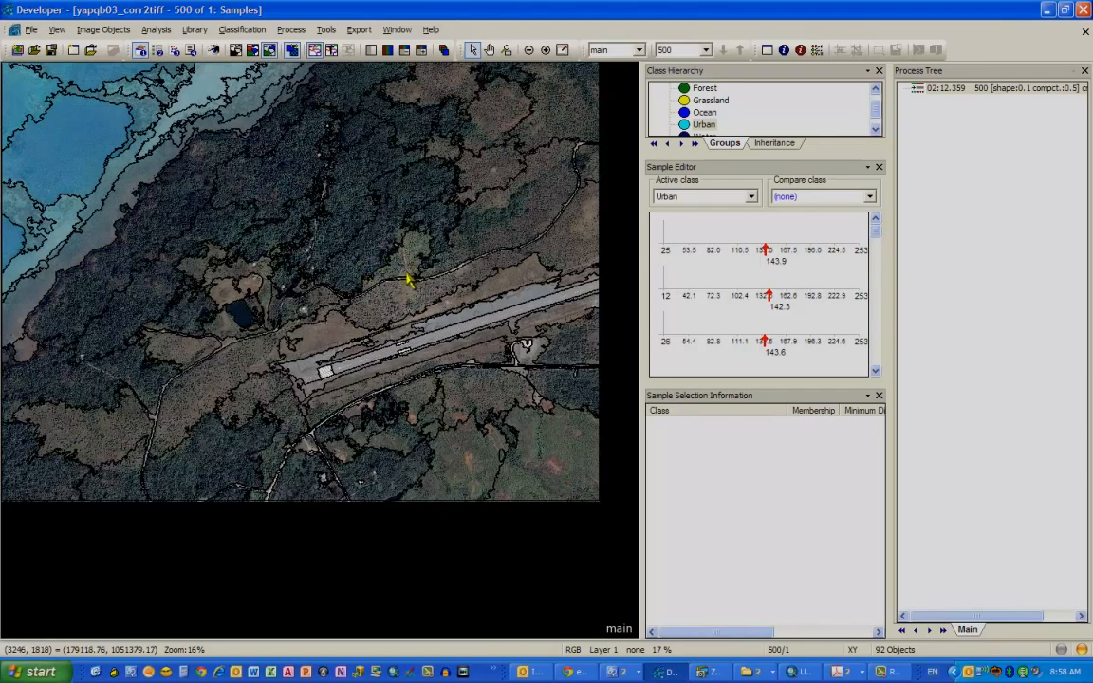
{"action": "left_click", "coordinate": [247, 32]}
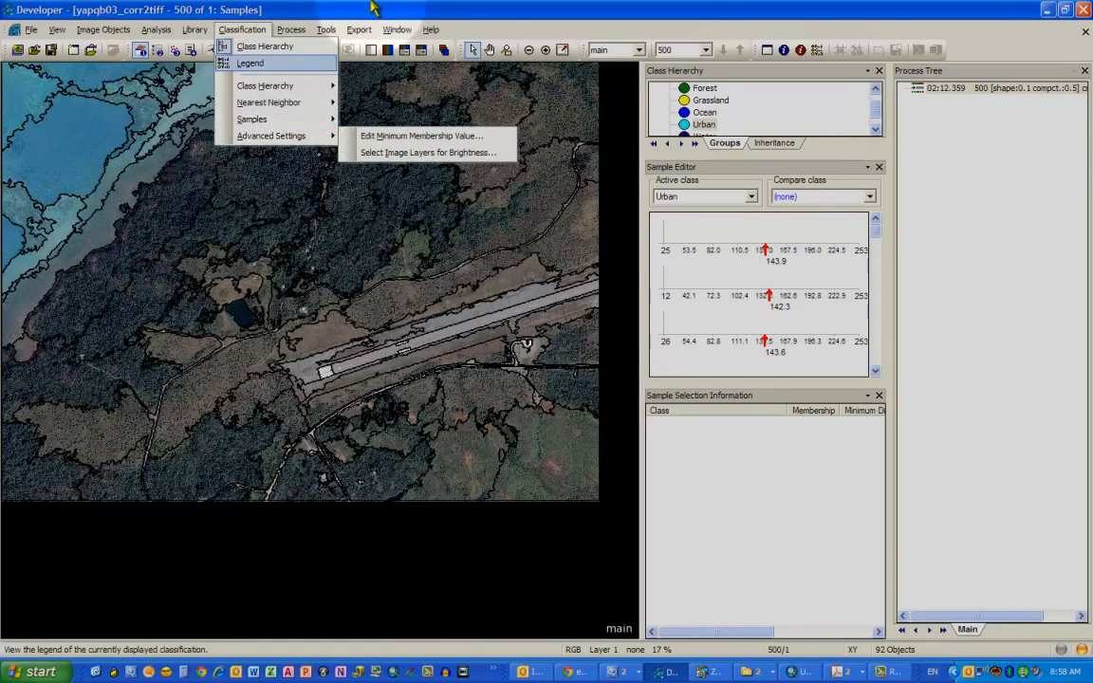
{"action": "left_click", "coordinate": [369, 5]}
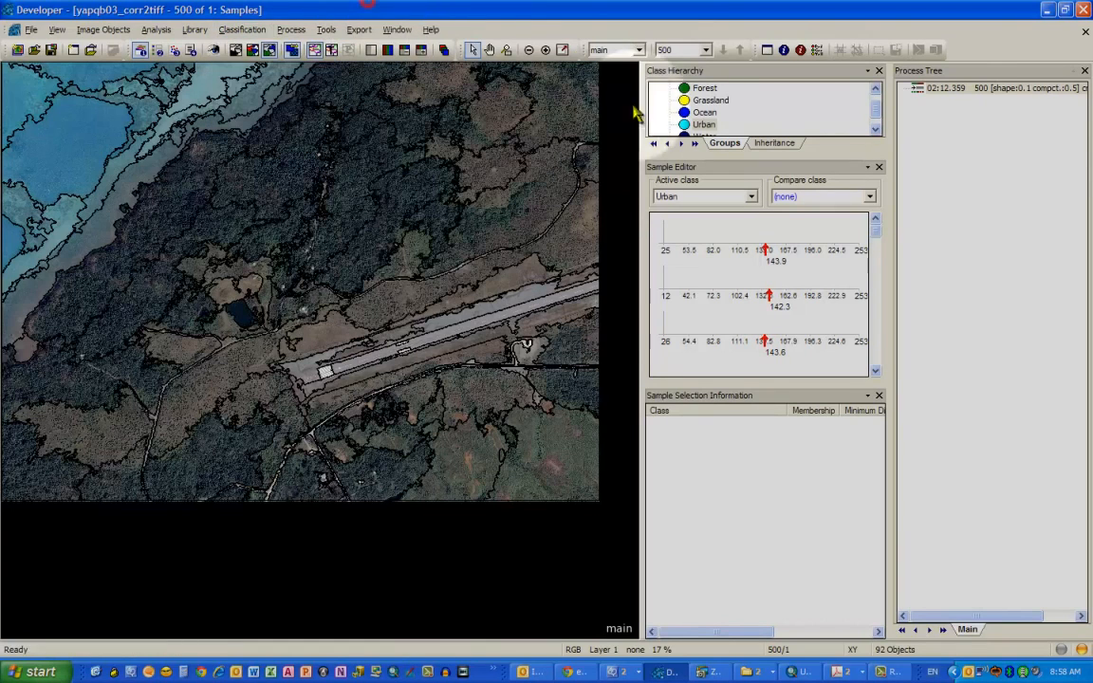
- Set the Sample Editor's active class to Urban and add a runway object as an Urban sample
{"action": "left_click", "coordinate": [737, 196]}
{"action": "left_click", "coordinate": [718, 231]}
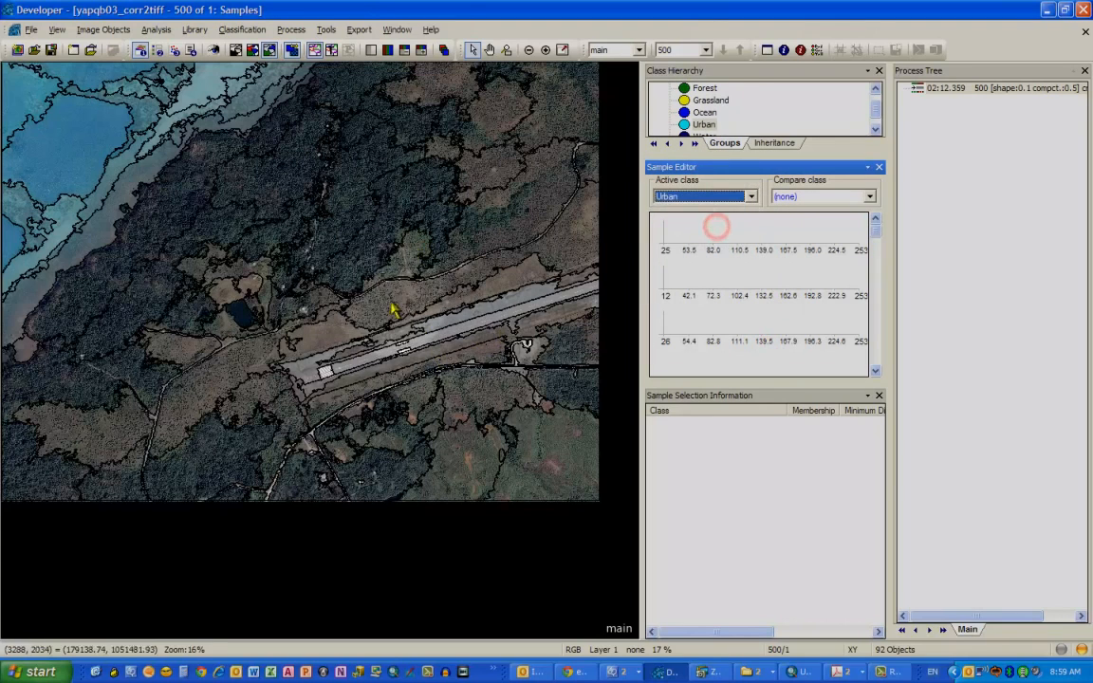
{"action": "double_click", "coordinate": [298, 371]}
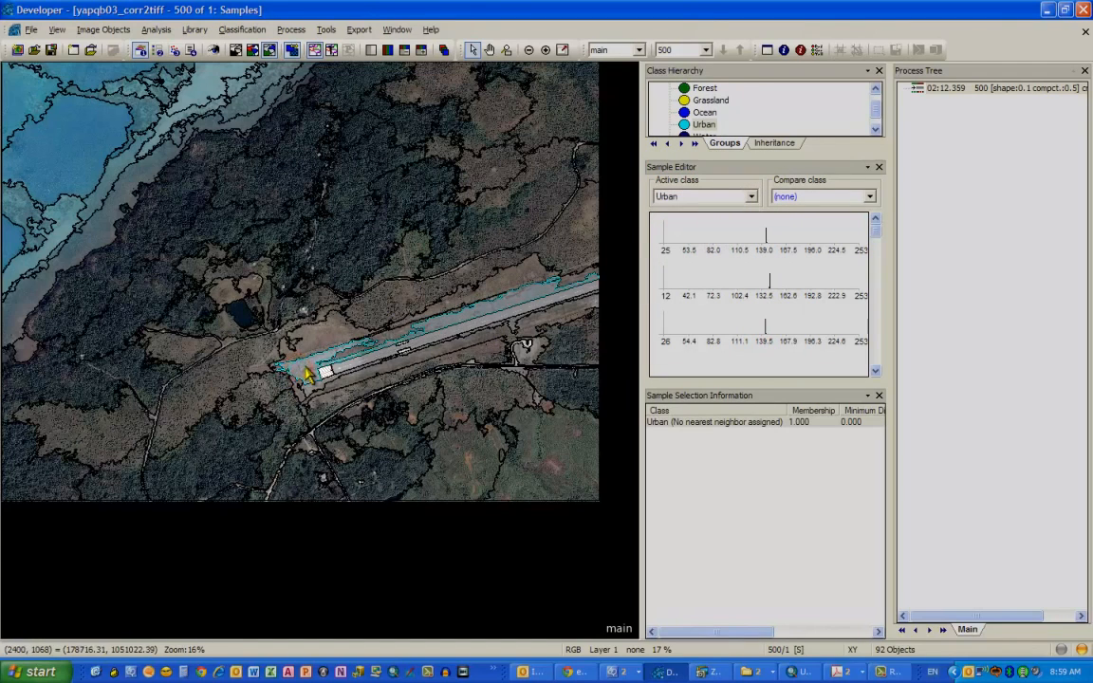
- Make outlined objects transparent and add a second runway object as an Urban sample
{"action": "left_click", "coordinate": [330, 52]}
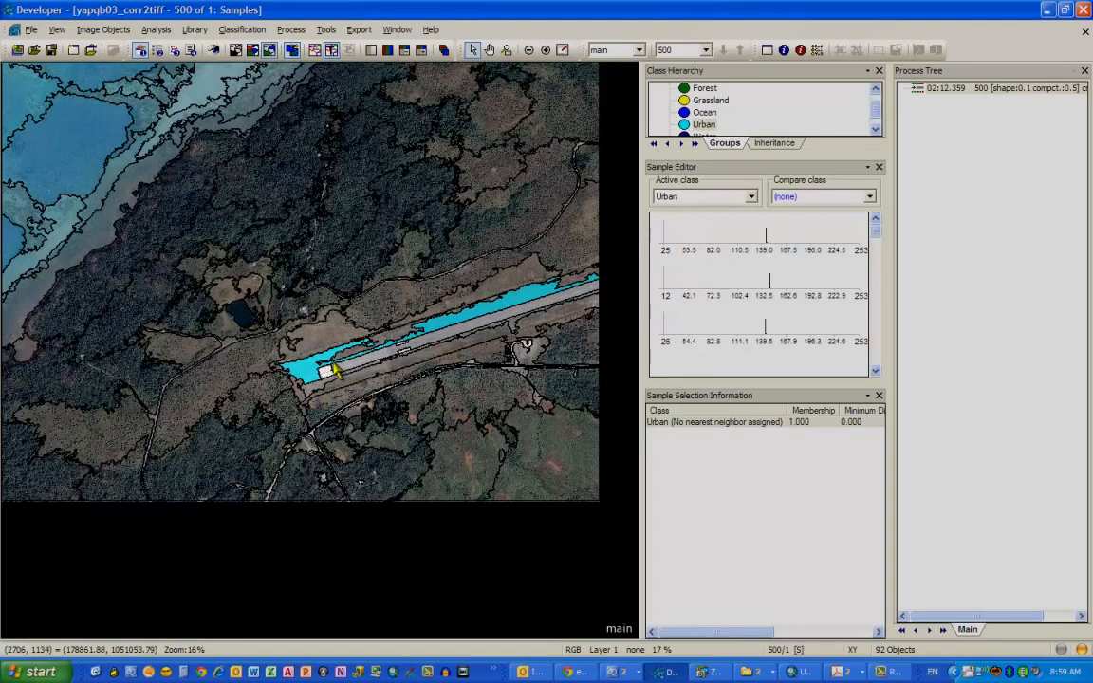
{"action": "left_click", "coordinate": [424, 346]}
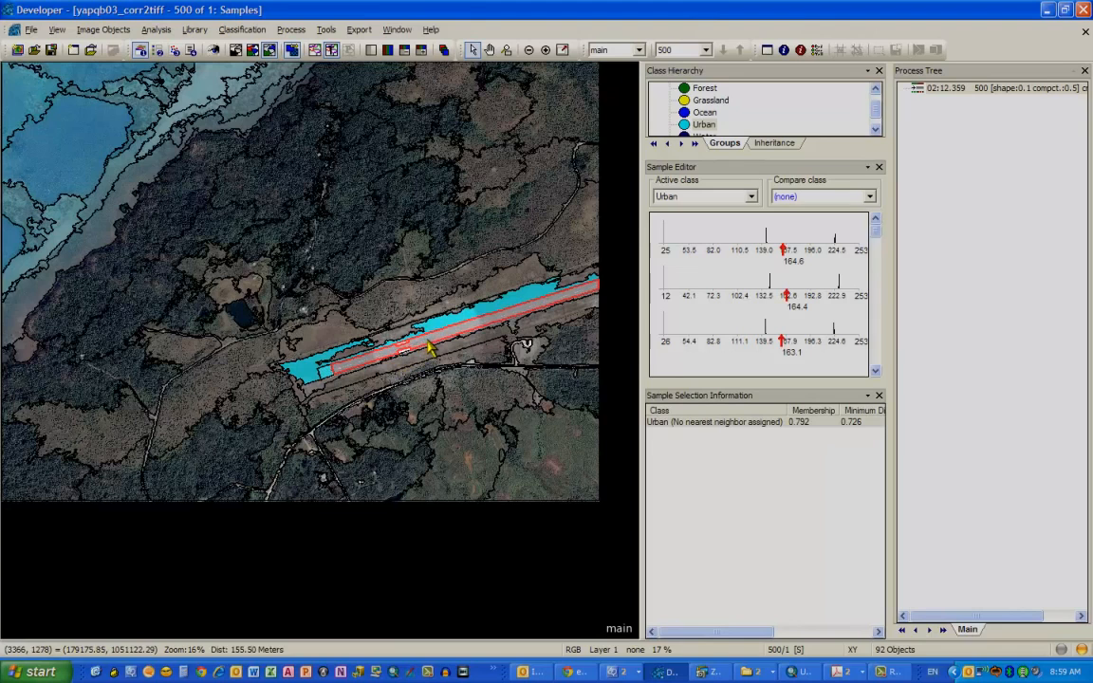
{"action": "double_click", "coordinate": [426, 344]}
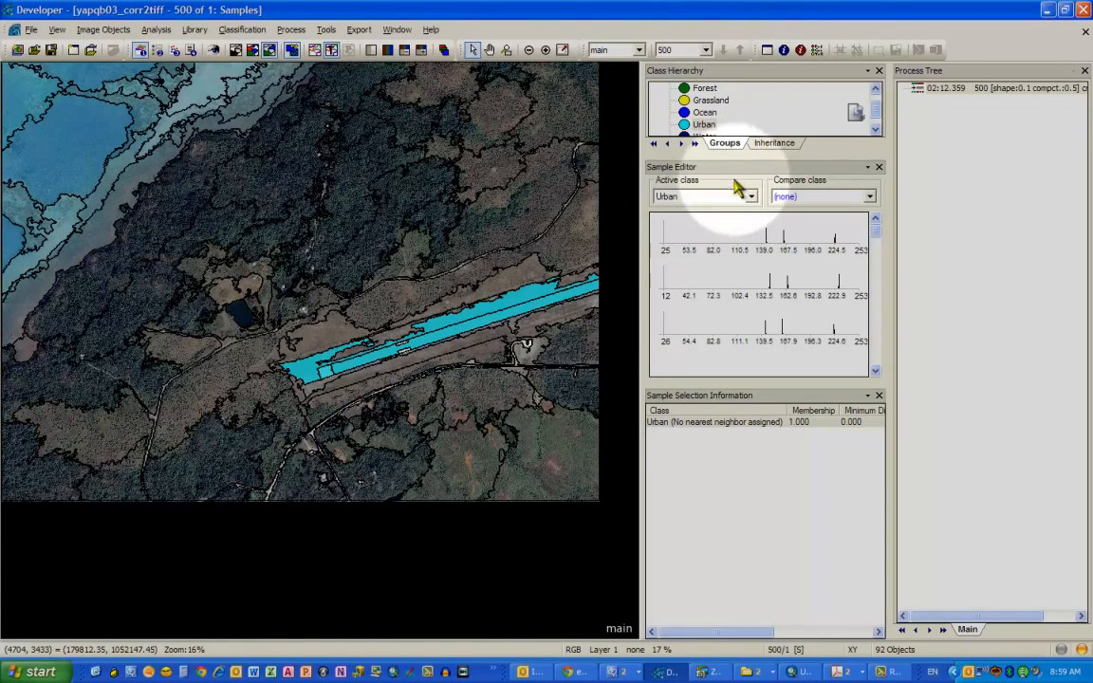
- Set the active class to Forest and add three forested objects as Forest samples
{"action": "left_click", "coordinate": [719, 234]}
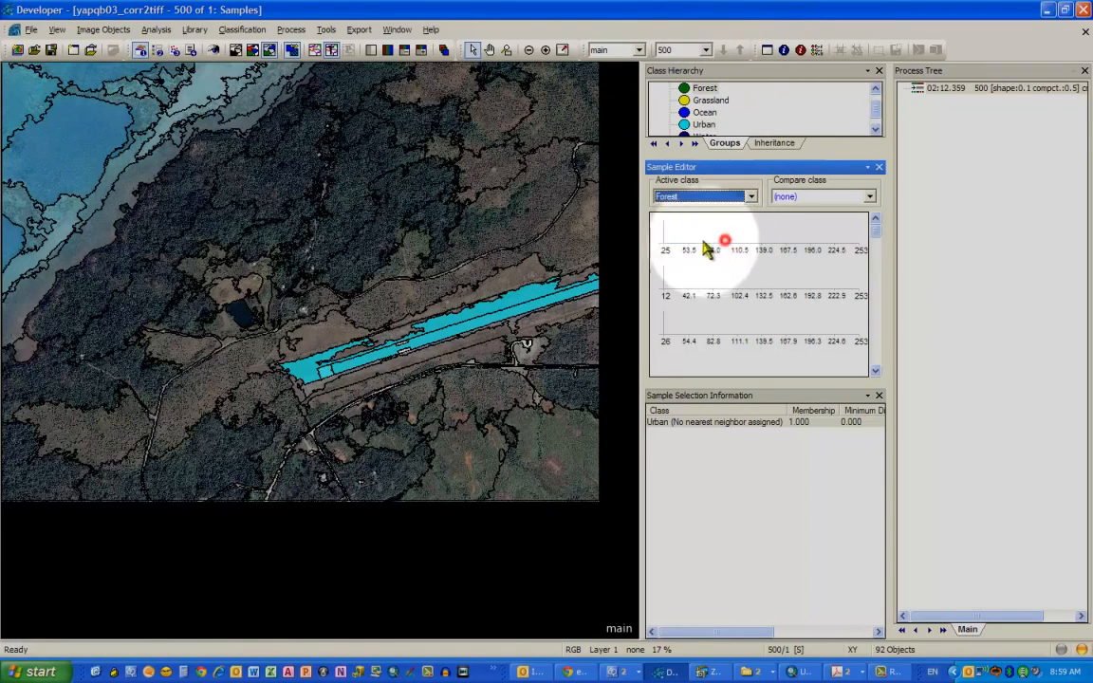
{"action": "left_click", "coordinate": [348, 213]}
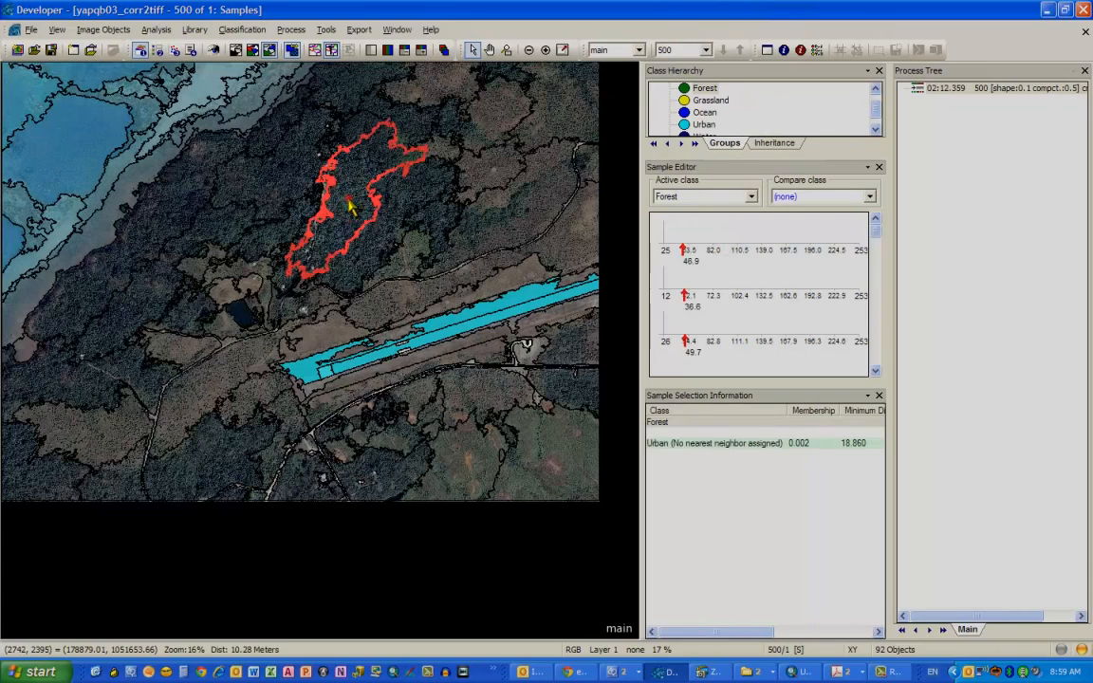
{"action": "double_click", "coordinate": [349, 209]}
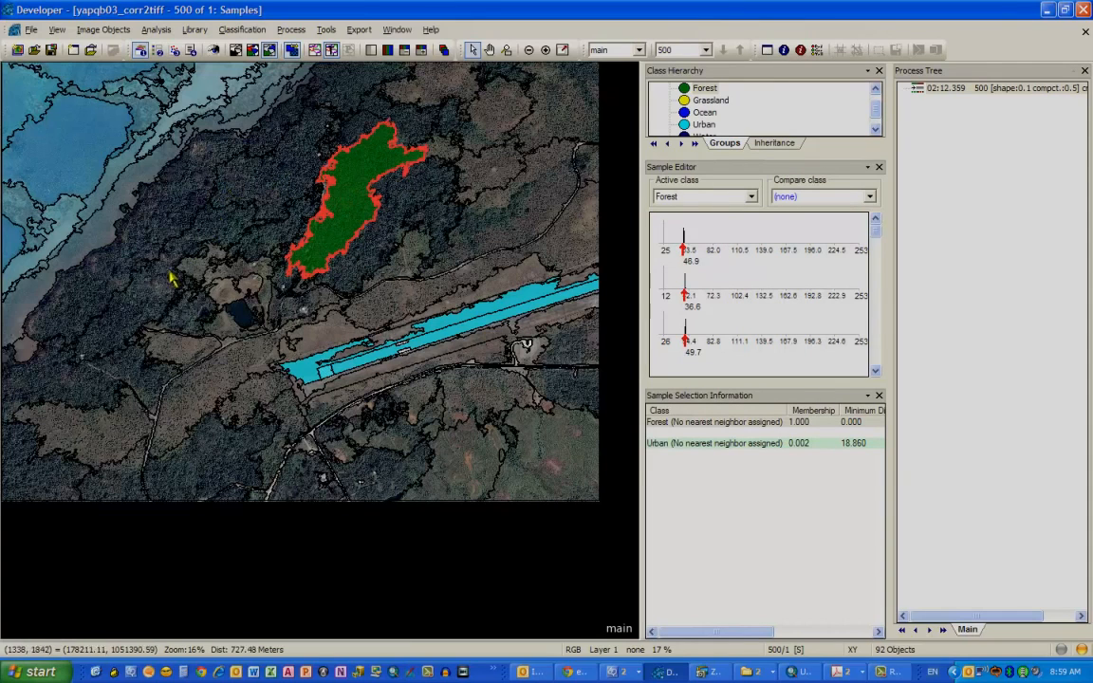
{"action": "double_click", "coordinate": [150, 302]}
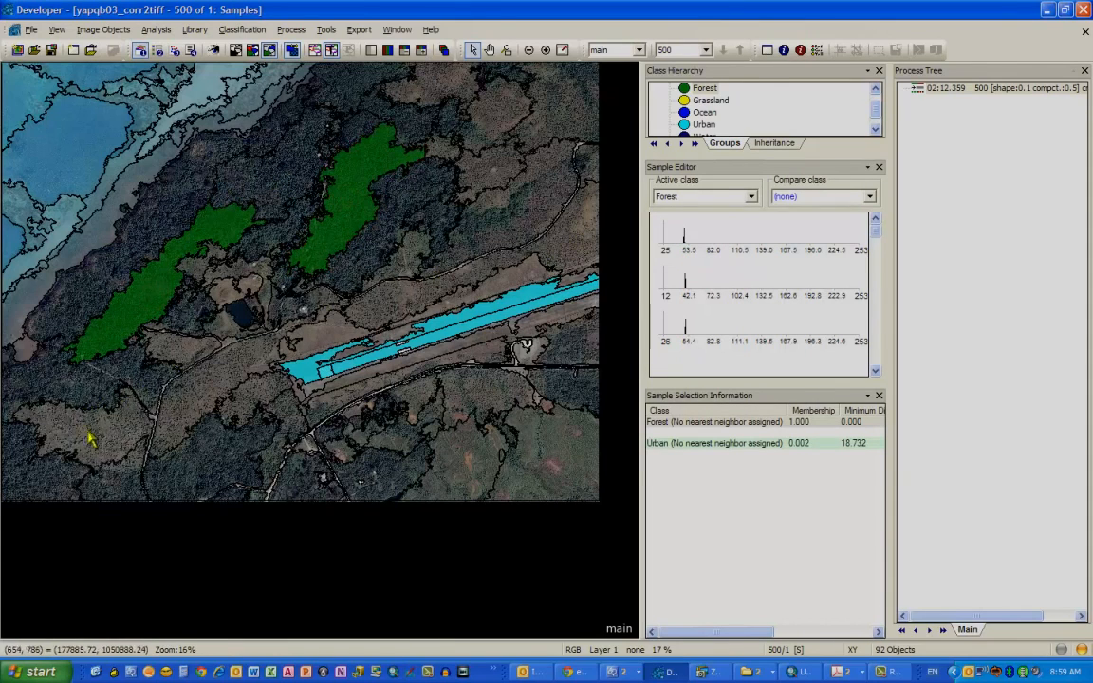
{"action": "double_click", "coordinate": [116, 495]}
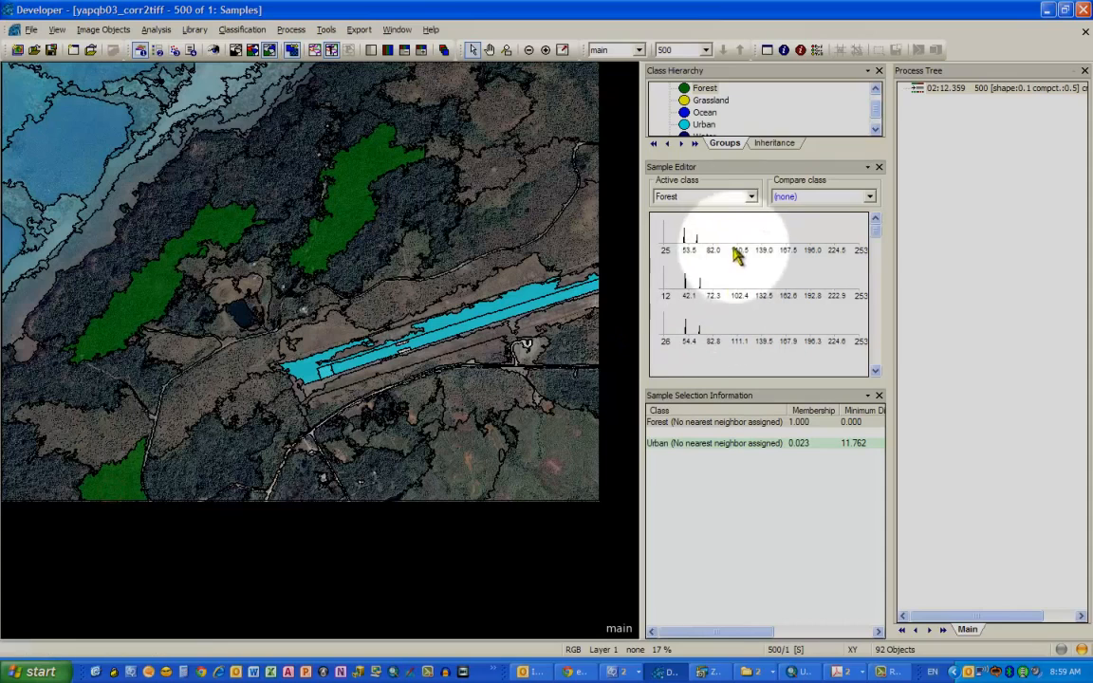
- Set the active class to Grassland and add three open grassy objects as Grassland samples
{"action": "left_click", "coordinate": [750, 198]}
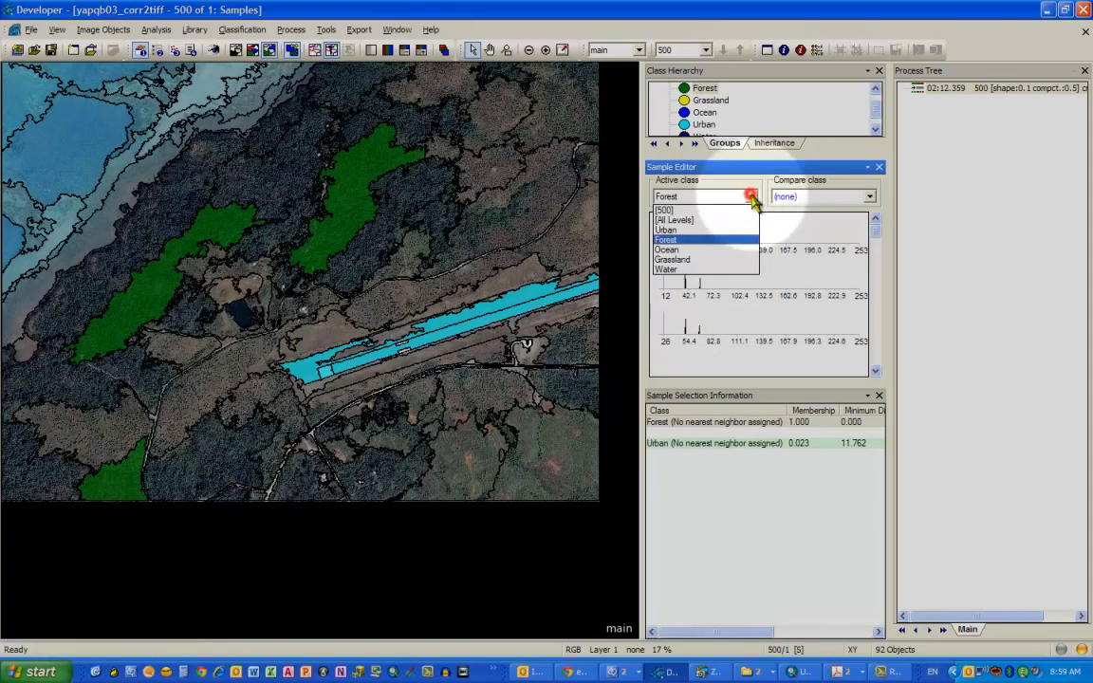
{"action": "left_click", "coordinate": [722, 257]}
{"action": "double_click", "coordinate": [334, 315]}
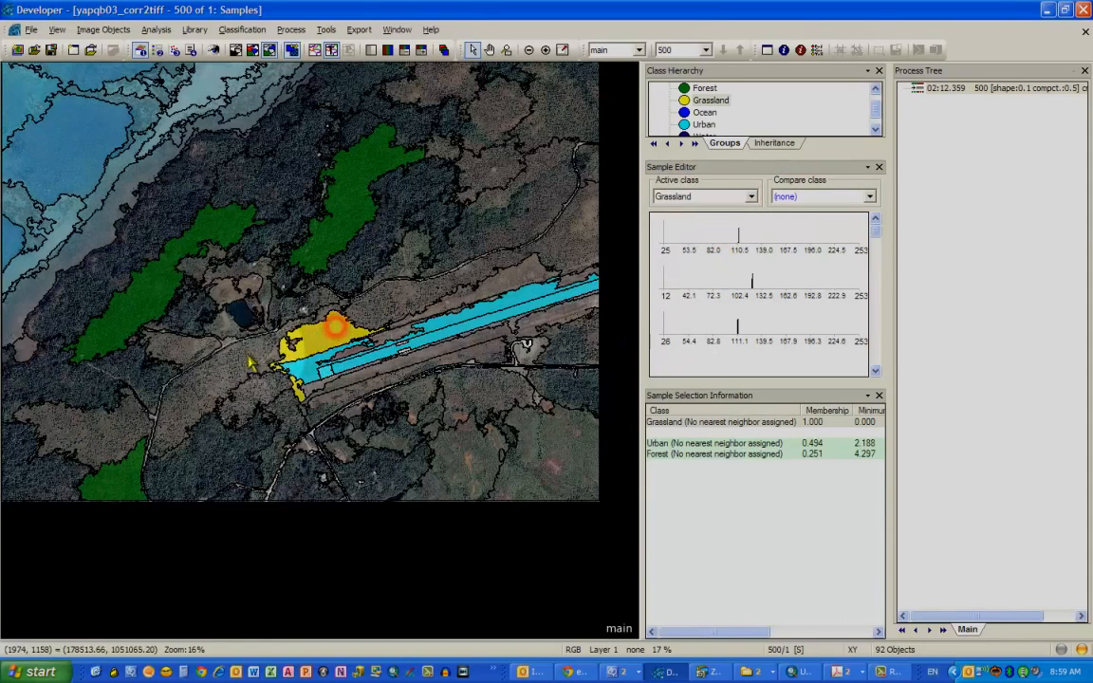
{"action": "double_click", "coordinate": [216, 380]}
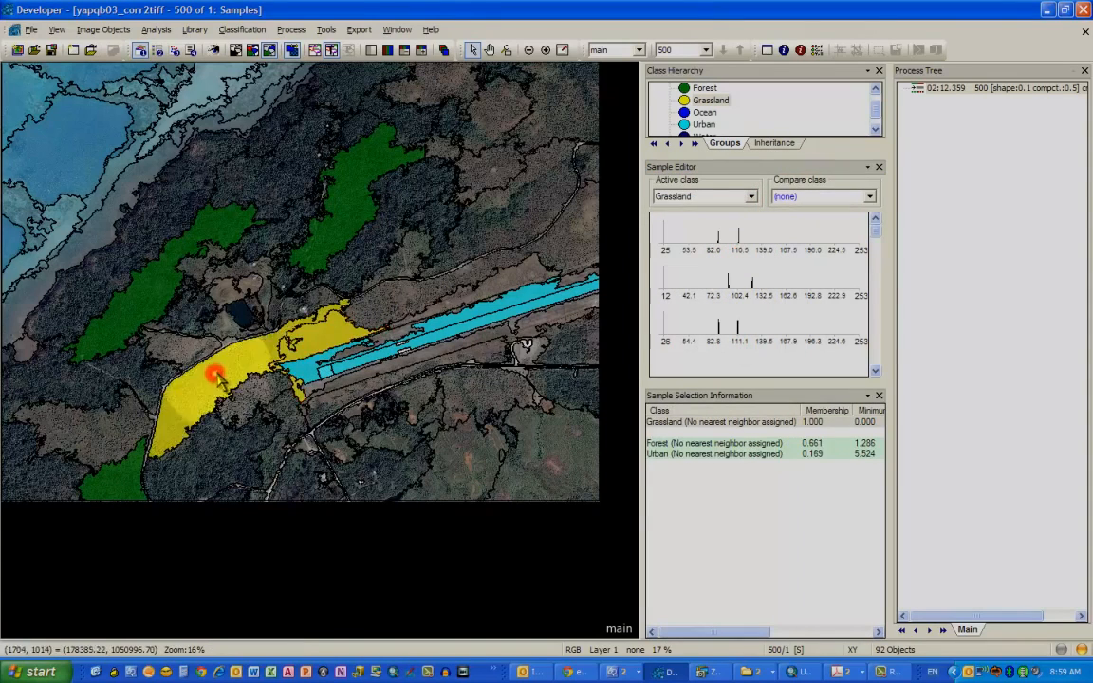
{"action": "double_click", "coordinate": [563, 477]}
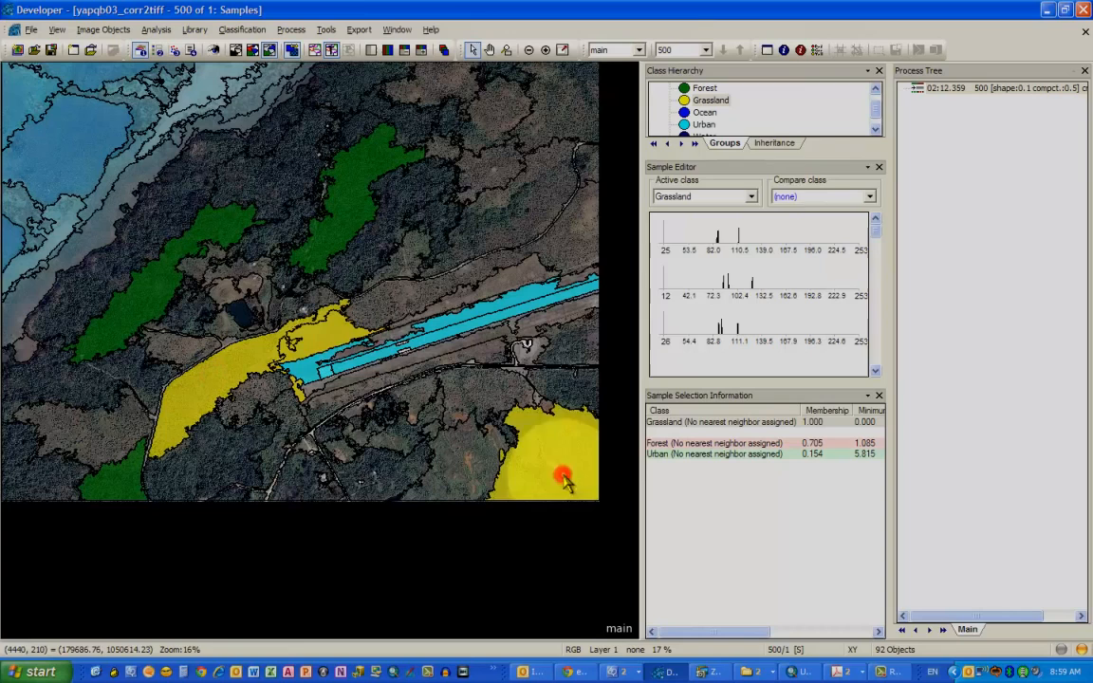
- Set the active class to Water and add the small pond as a Water sample
{"action": "left_click", "coordinate": [752, 197]}
{"action": "left_click", "coordinate": [703, 257]}
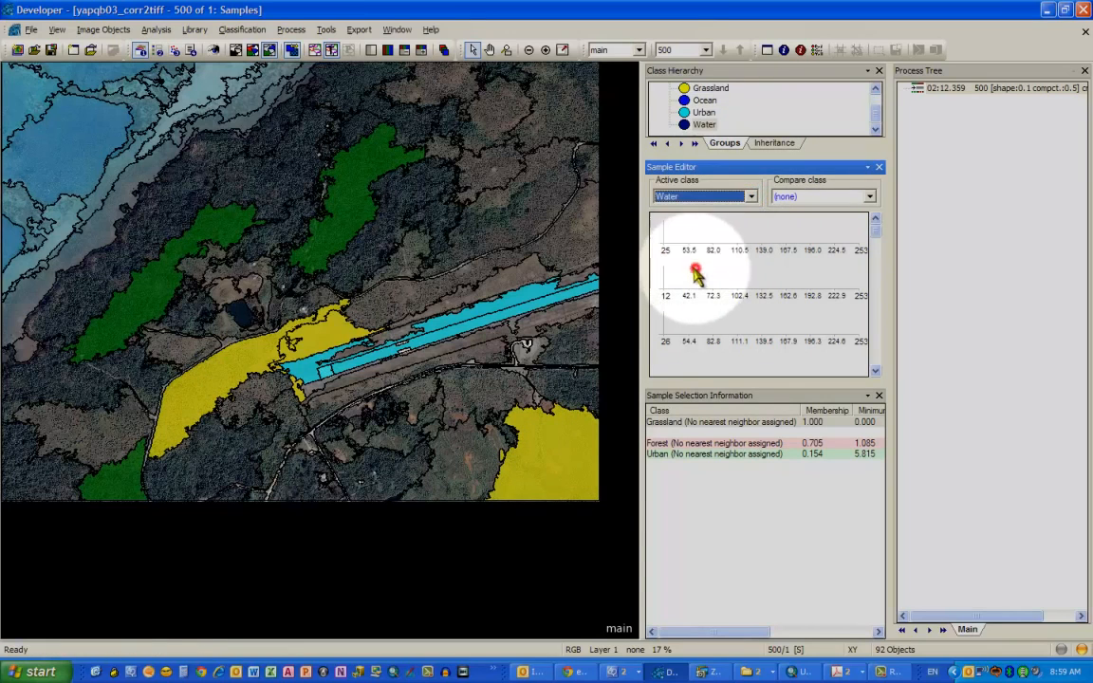
{"action": "double_click", "coordinate": [239, 312]}
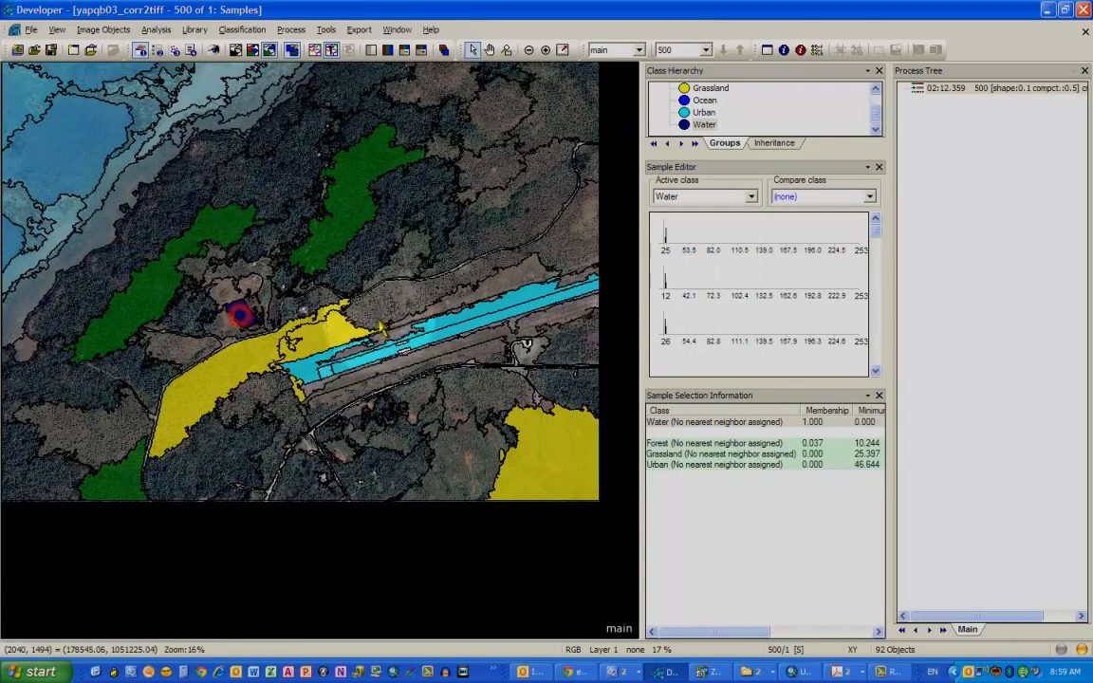
- Set the active class to Ocean and add three sea objects along the coast as Ocean samples
{"action": "left_click", "coordinate": [750, 197]}
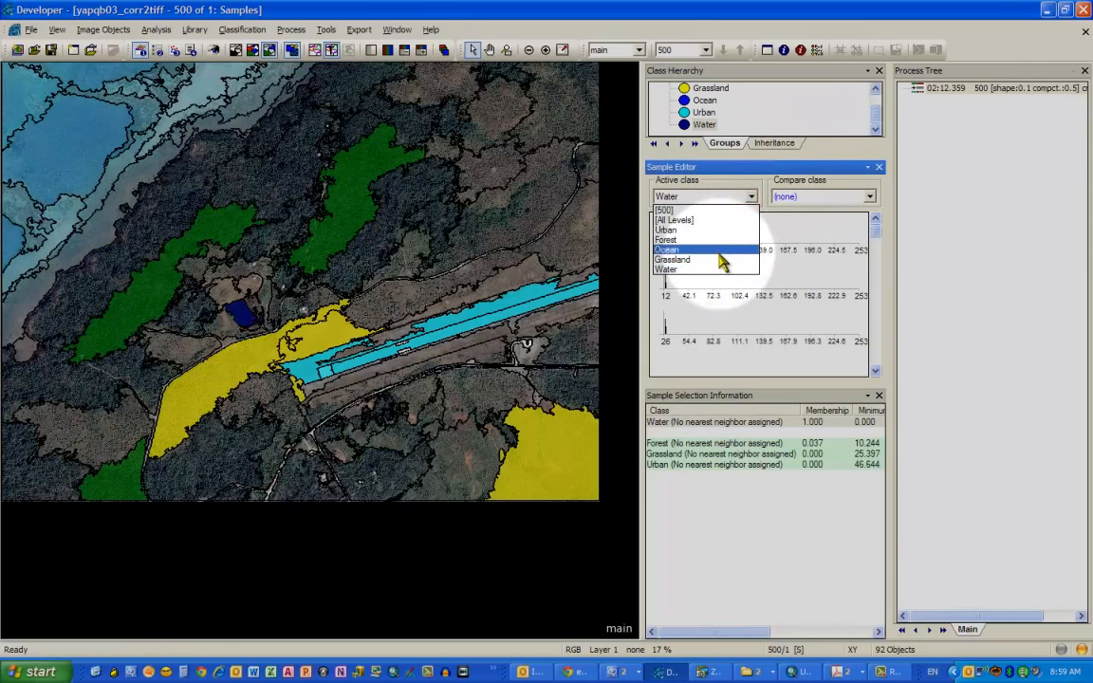
{"action": "left_click", "coordinate": [718, 252]}
{"action": "double_click", "coordinate": [88, 132]}
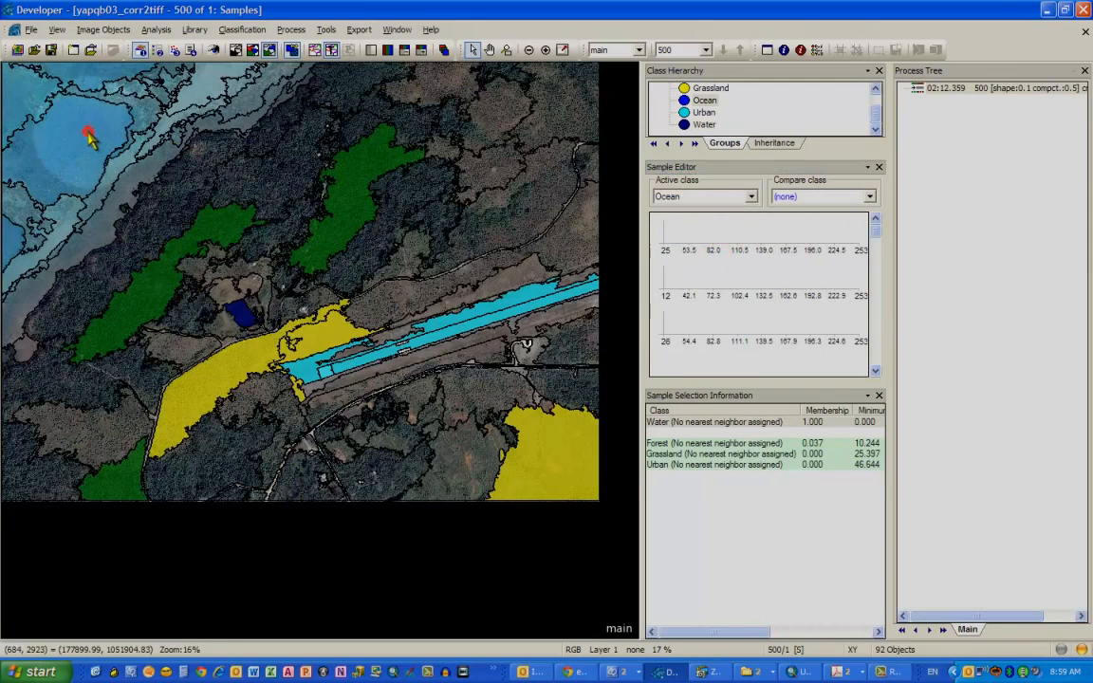
{"action": "double_click", "coordinate": [106, 221]}
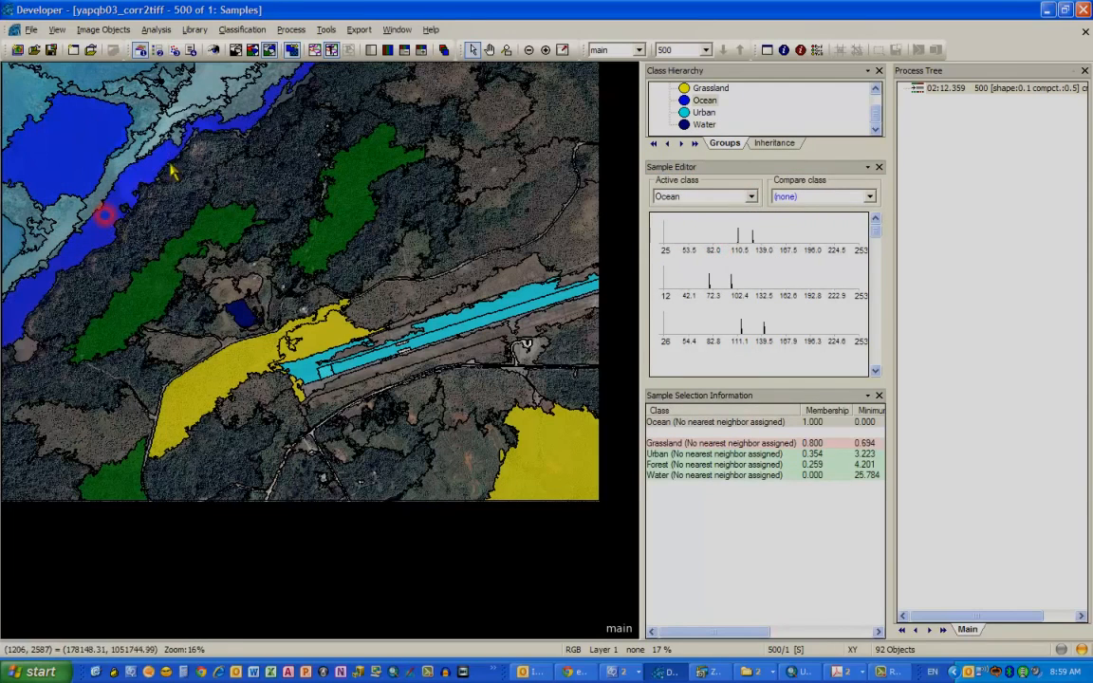
{"action": "double_click", "coordinate": [210, 90]}
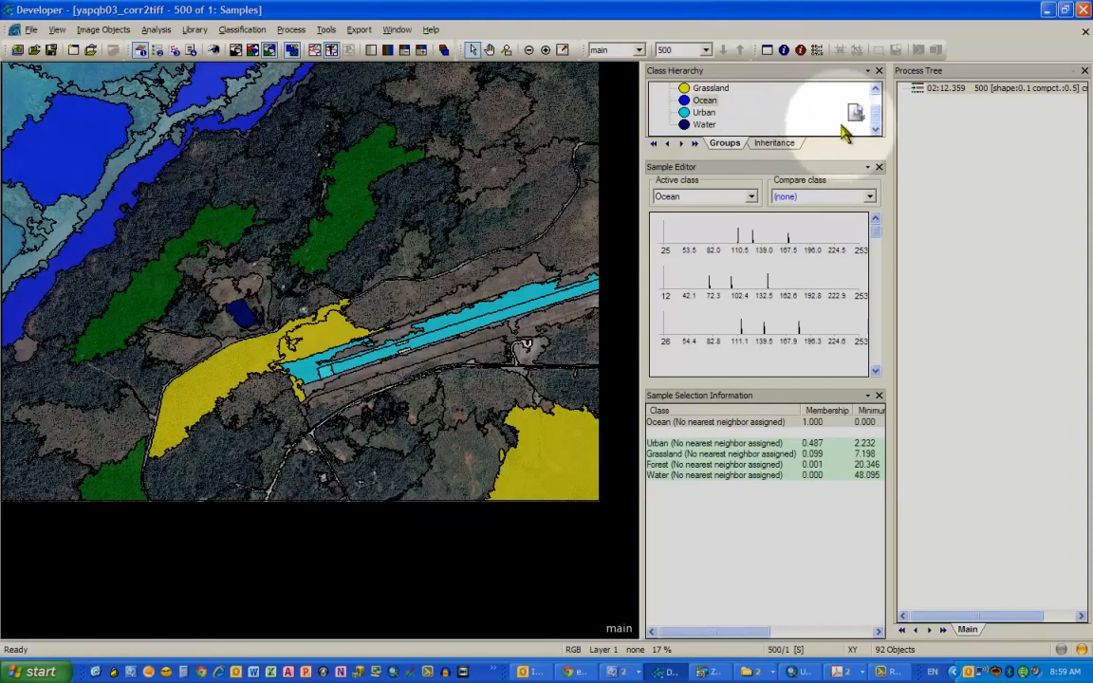
{"action": "mouse_move", "coordinate": [876, 115]}
{"action": "left_mouse_down"}
{"action": "mouse_move", "coordinate": [874, 103]}
{"action": "mouse_move", "coordinate": [875, 111]}
{"action": "left_mouse_up"}
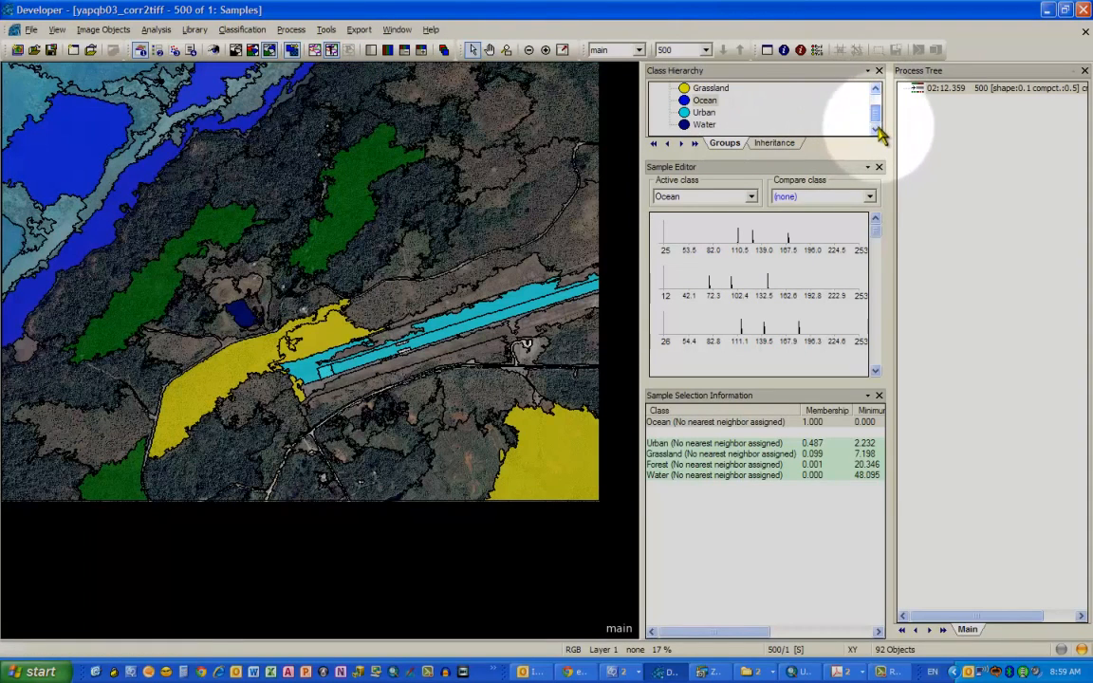
{"action": "mouse_move", "coordinate": [878, 127]}
{"action": "left_mouse_down"}
{"action": "mouse_move", "coordinate": [868, 92]}
{"action": "mouse_move", "coordinate": [875, 122]}
{"action": "mouse_move", "coordinate": [868, 108]}
{"action": "left_mouse_up"}
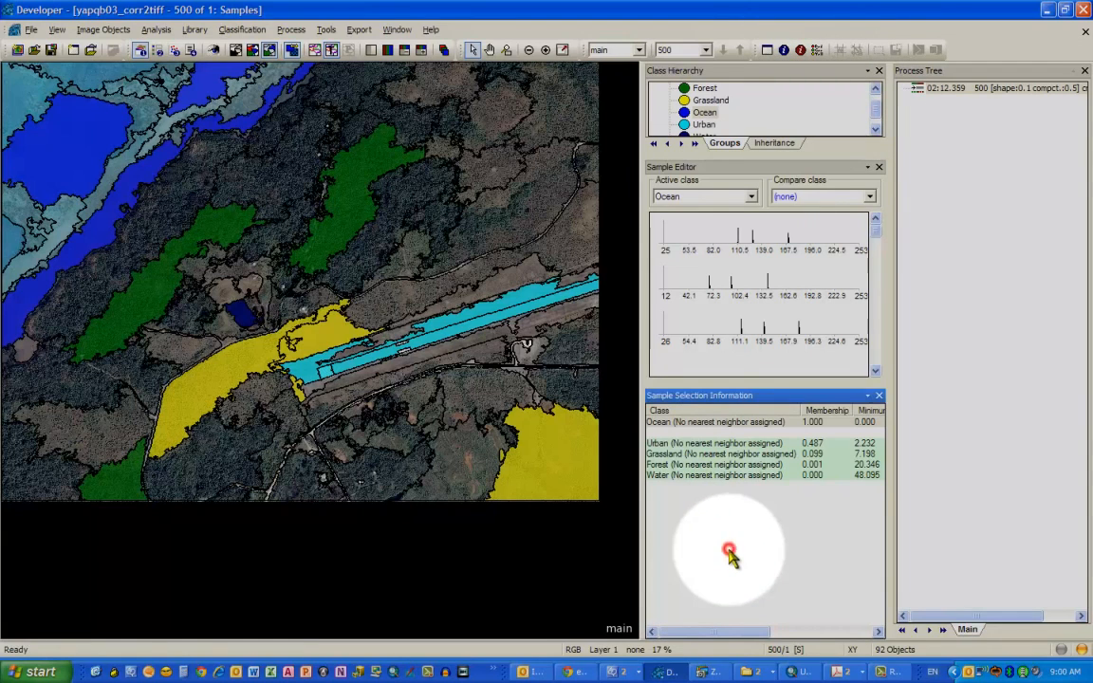
- Apply the standard nearest neighbor classifier to all five classes: Forest, Grassland, Ocean, Urban and Water
{"action": "left_click", "coordinate": [242, 30]}
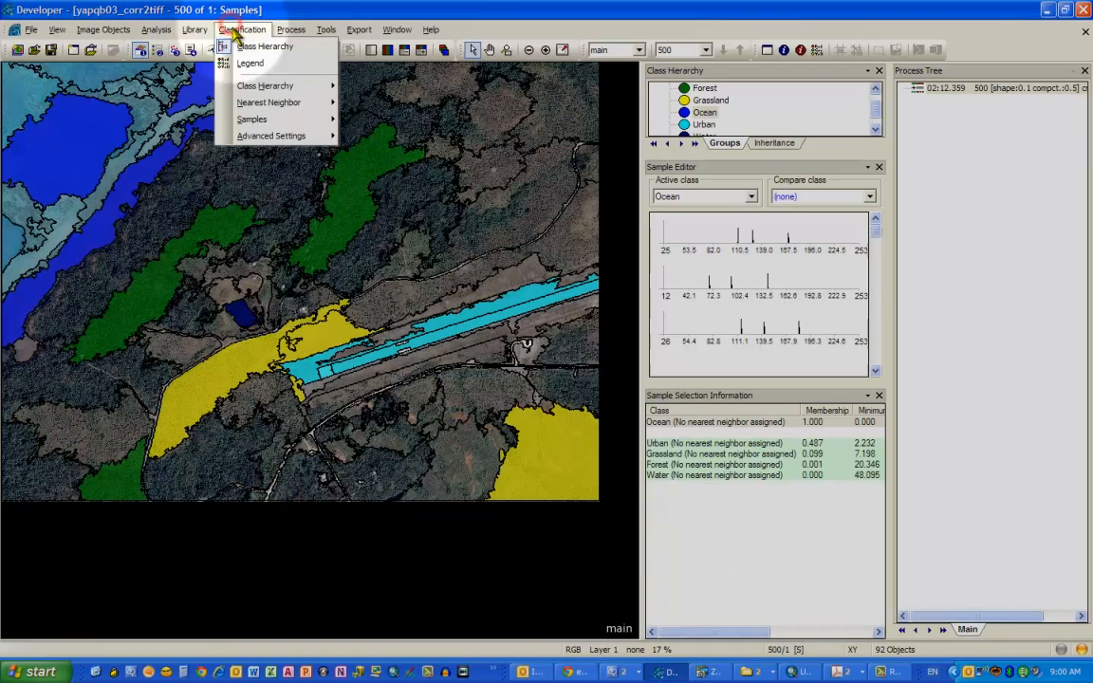
{"action": "left_click", "coordinate": [271, 102]}
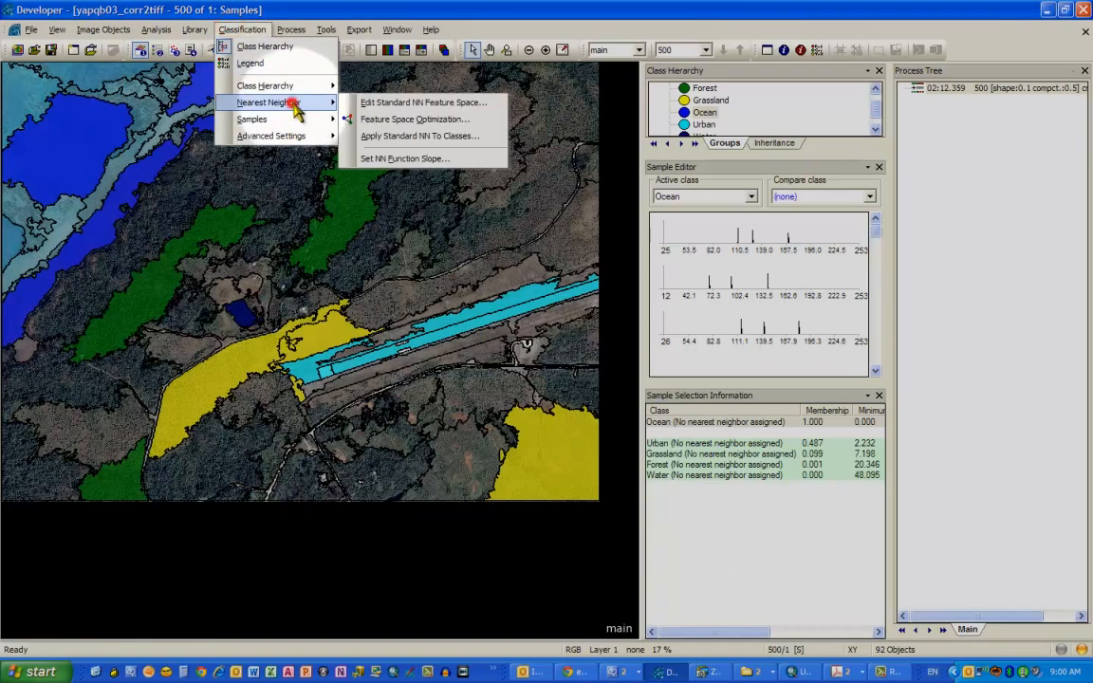
{"action": "left_click", "coordinate": [423, 137]}
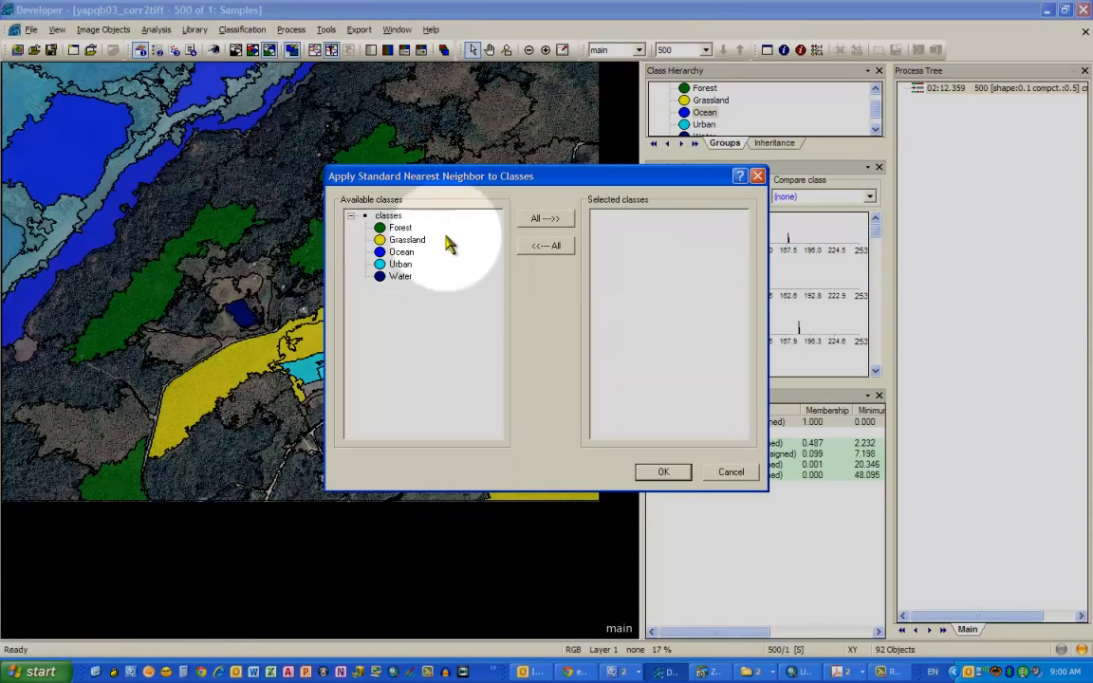
{"action": "left_click", "coordinate": [537, 220]}
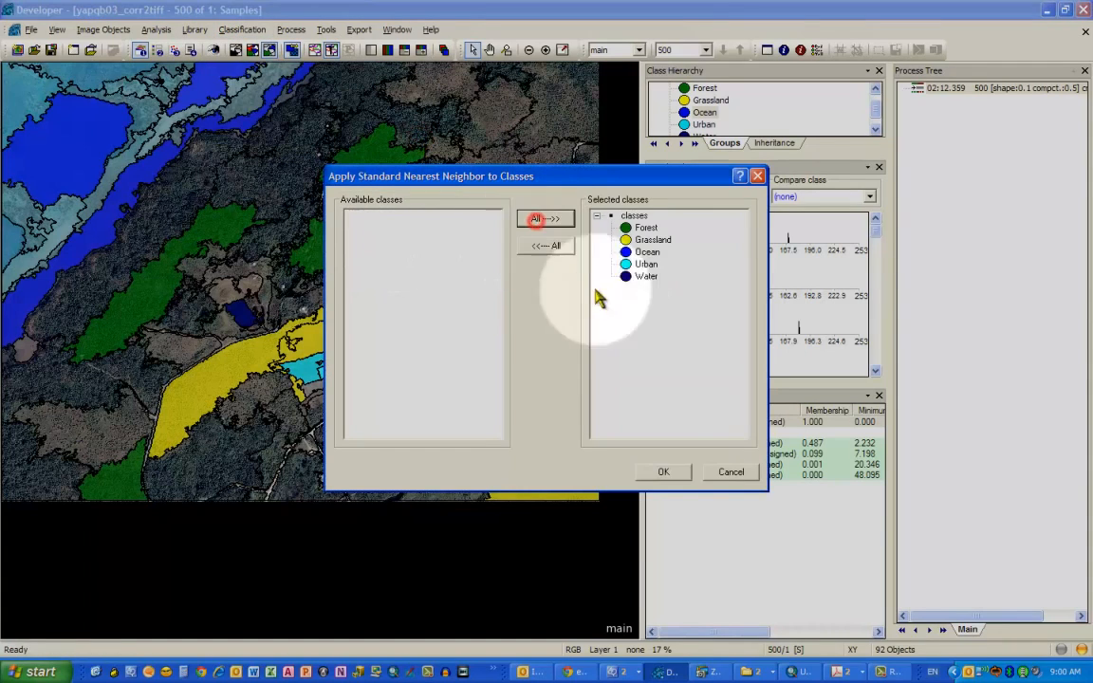
{"action": "left_click", "coordinate": [668, 473]}
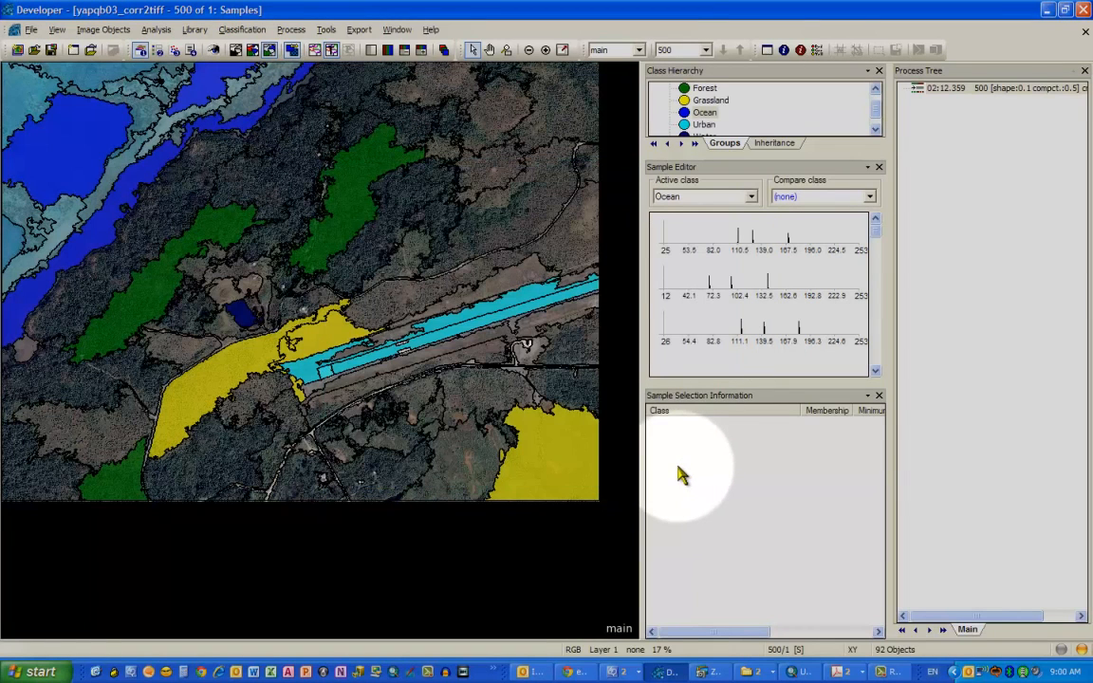
{"action": "left_click", "coordinate": [242, 30]}
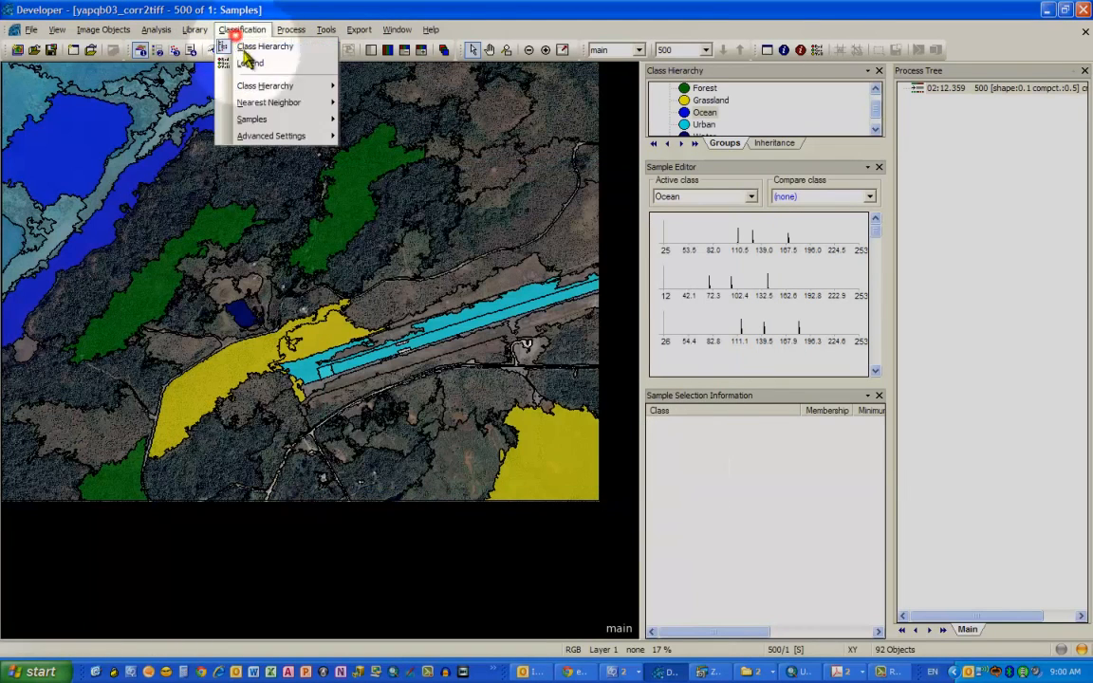
{"action": "left_click", "coordinate": [306, 136]}
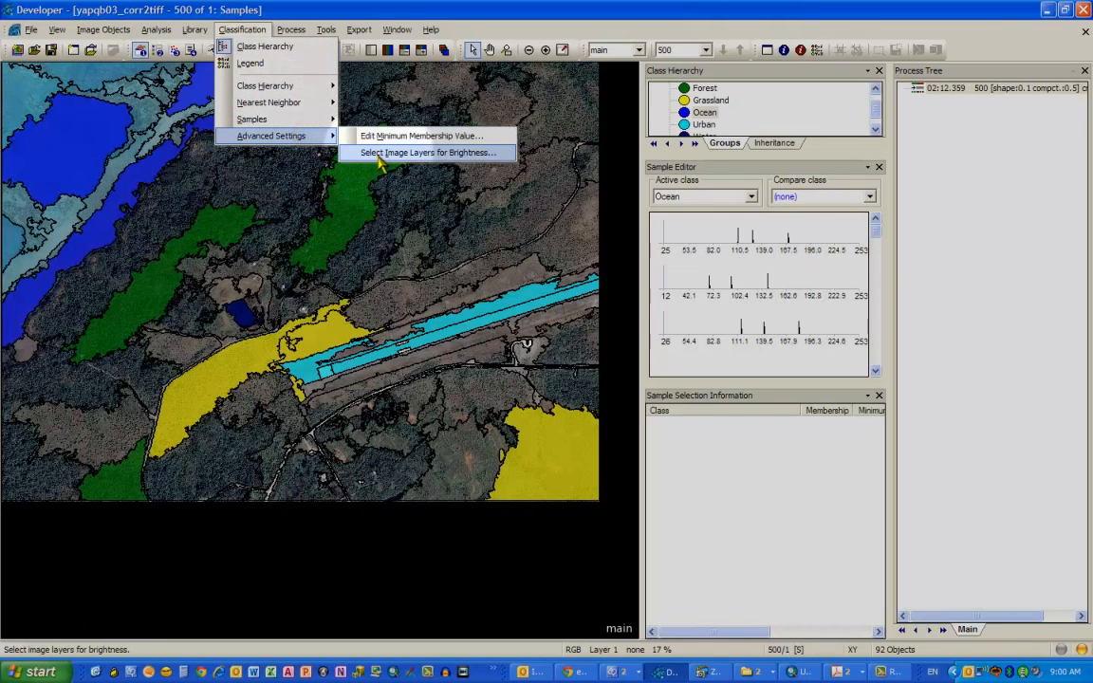
{"action": "mouse_move", "coordinate": [301, 127]}
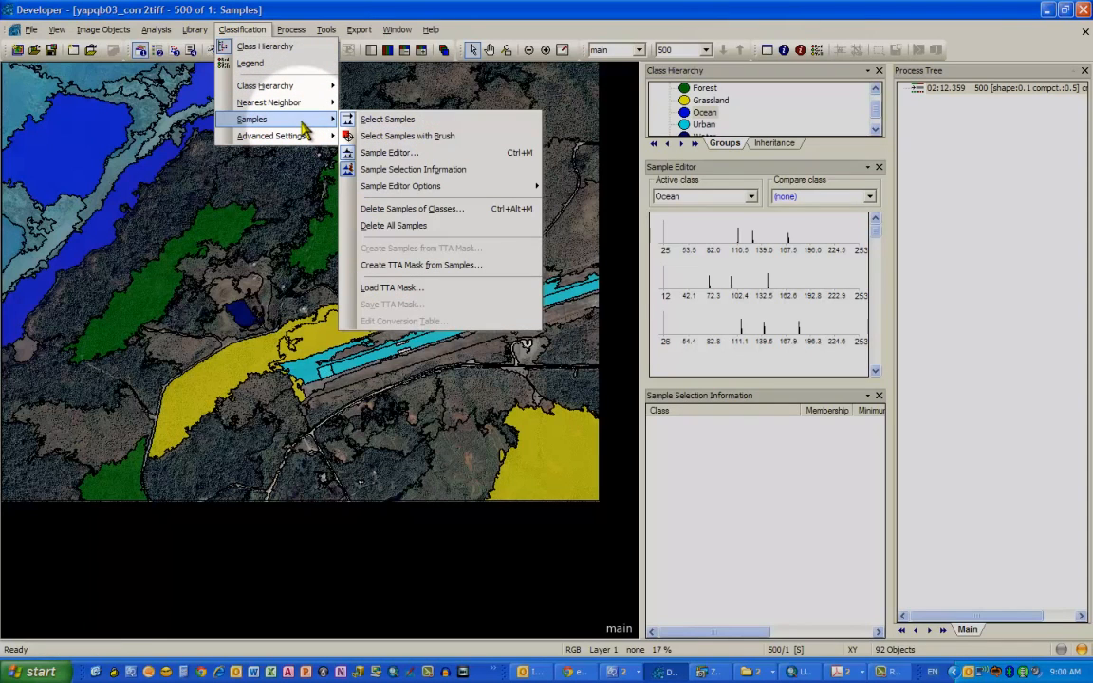
- Open Feature Space Optimization, select all classes, and choose the Layer Values Mean features as the initial feature set
{"action": "left_click", "coordinate": [298, 102]}
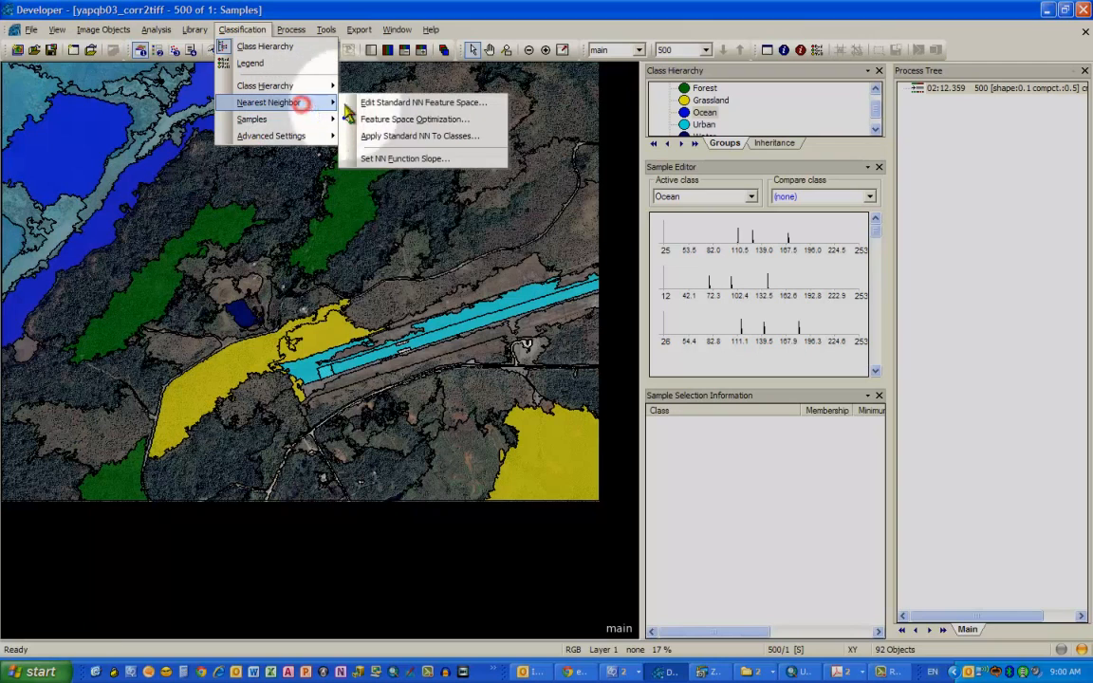
{"action": "left_click", "coordinate": [427, 120]}
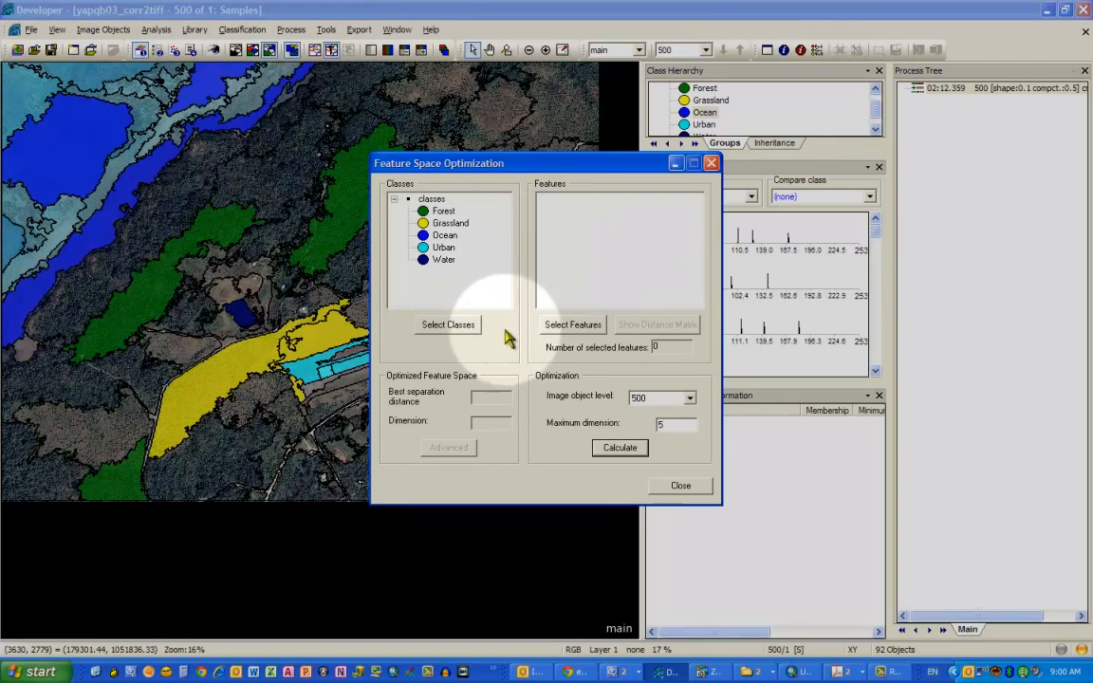
{"action": "left_click", "coordinate": [463, 326]}
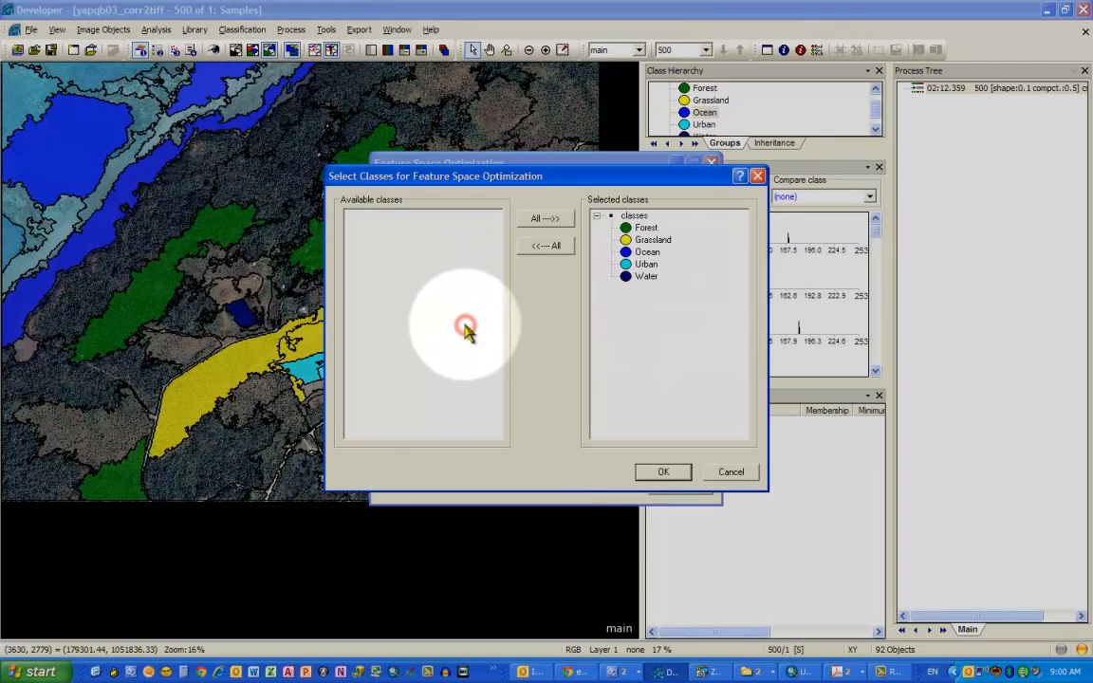
{"action": "left_click", "coordinate": [664, 472]}
{"action": "left_click", "coordinate": [581, 322]}
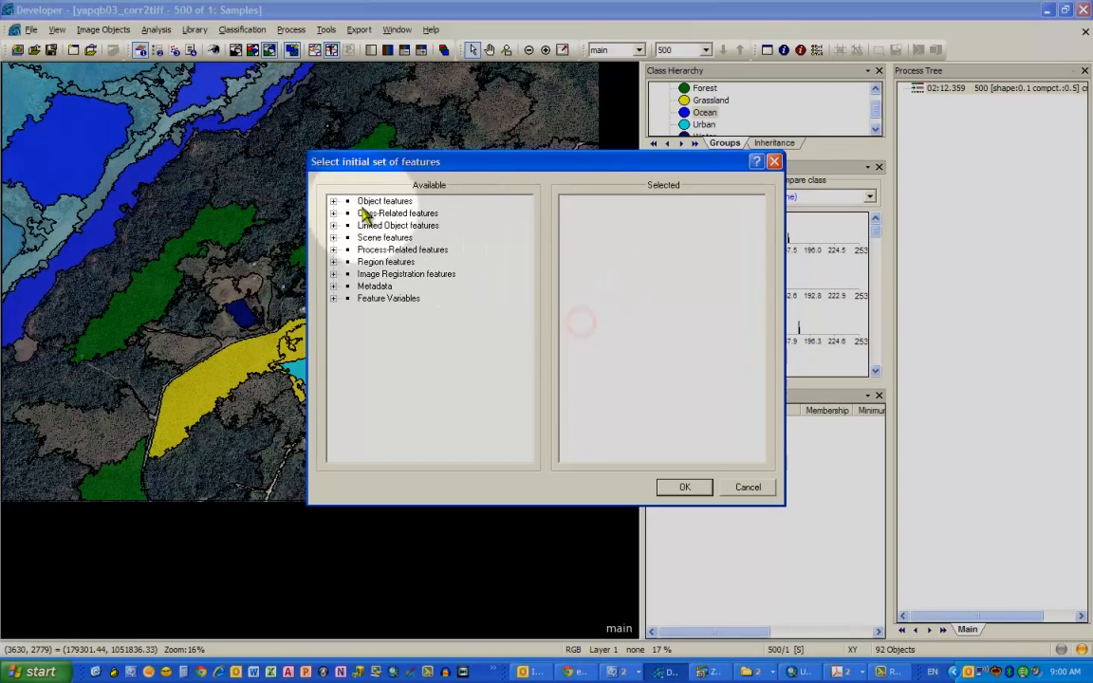
{"action": "left_click", "coordinate": [334, 201]}
{"action": "left_click", "coordinate": [347, 238]}
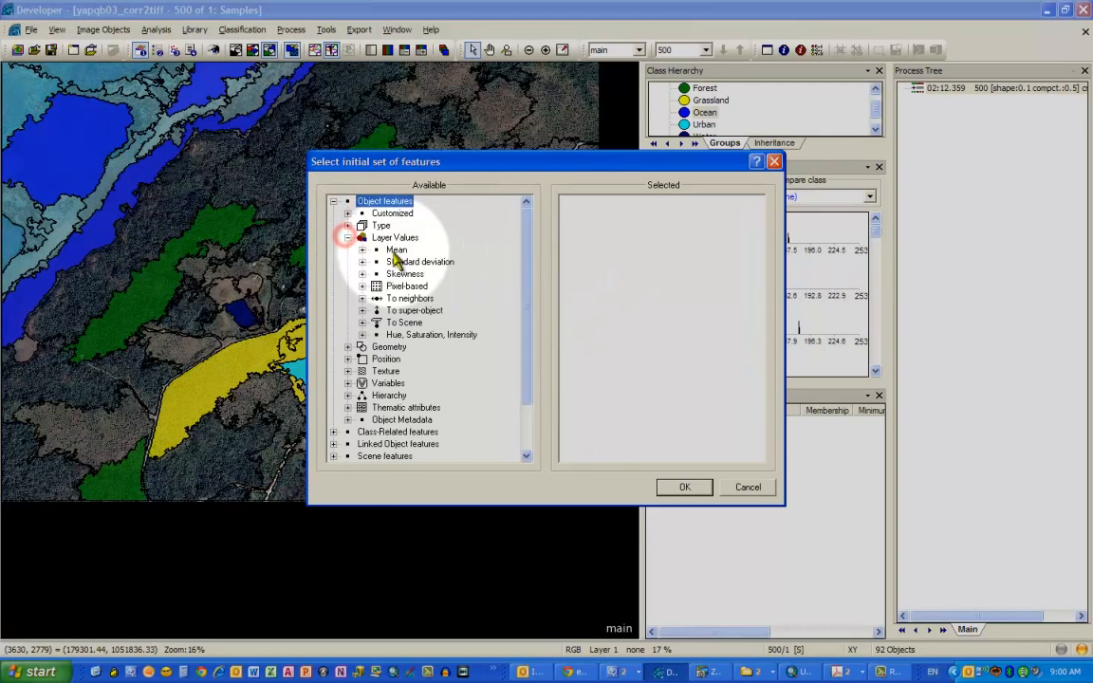
{"action": "double_click", "coordinate": [397, 250]}
{"action": "left_click", "coordinate": [684, 487]}
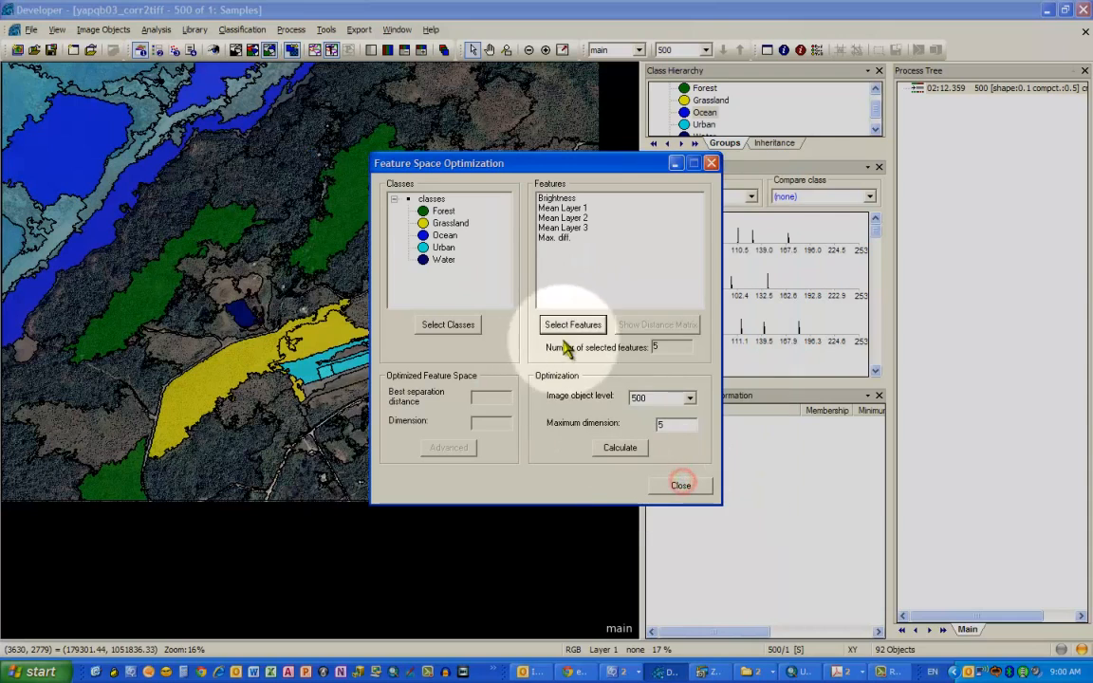
- Calculate the optimized feature space and select Mean Layer 2 in the resulting feature list
{"action": "left_click", "coordinate": [640, 328]}
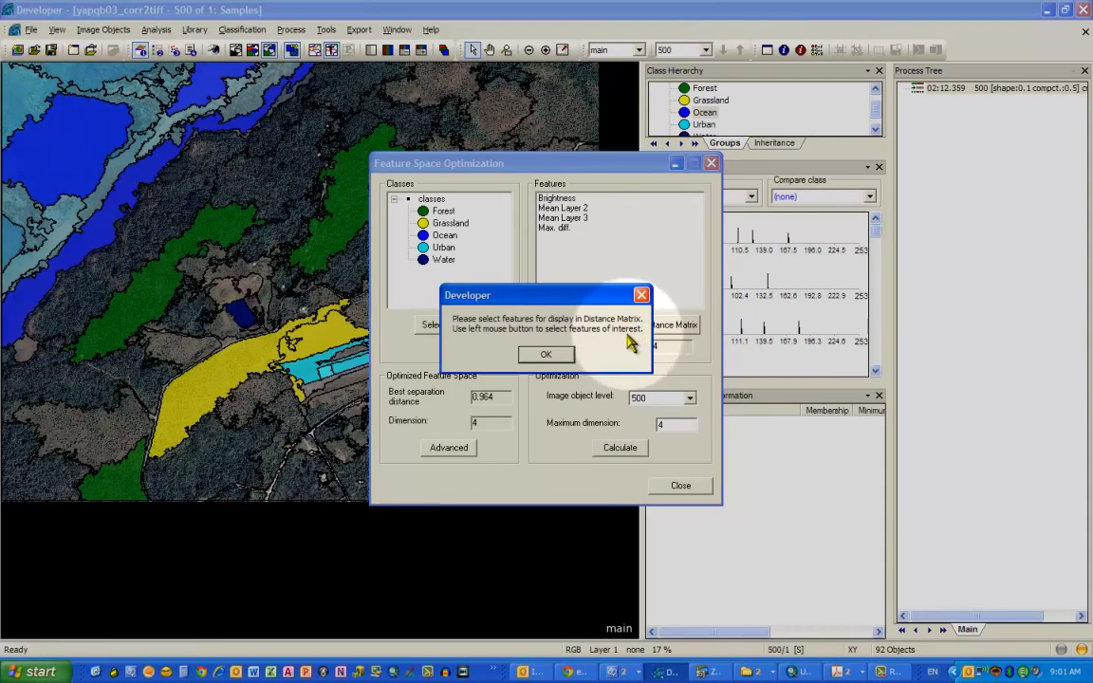
{"action": "left_click", "coordinate": [562, 354]}
{"action": "left_click", "coordinate": [574, 208]}
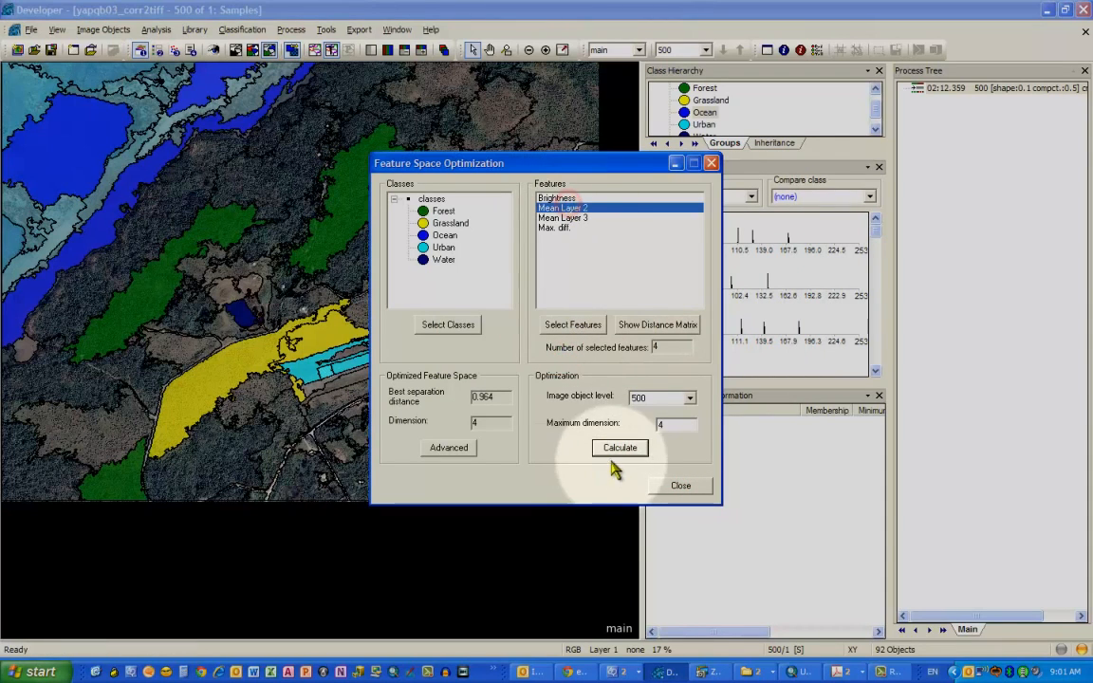
- Display the class separation distance matrix for the selected features, then close it and the optimization dialog
{"action": "left_click", "coordinate": [581, 326]}
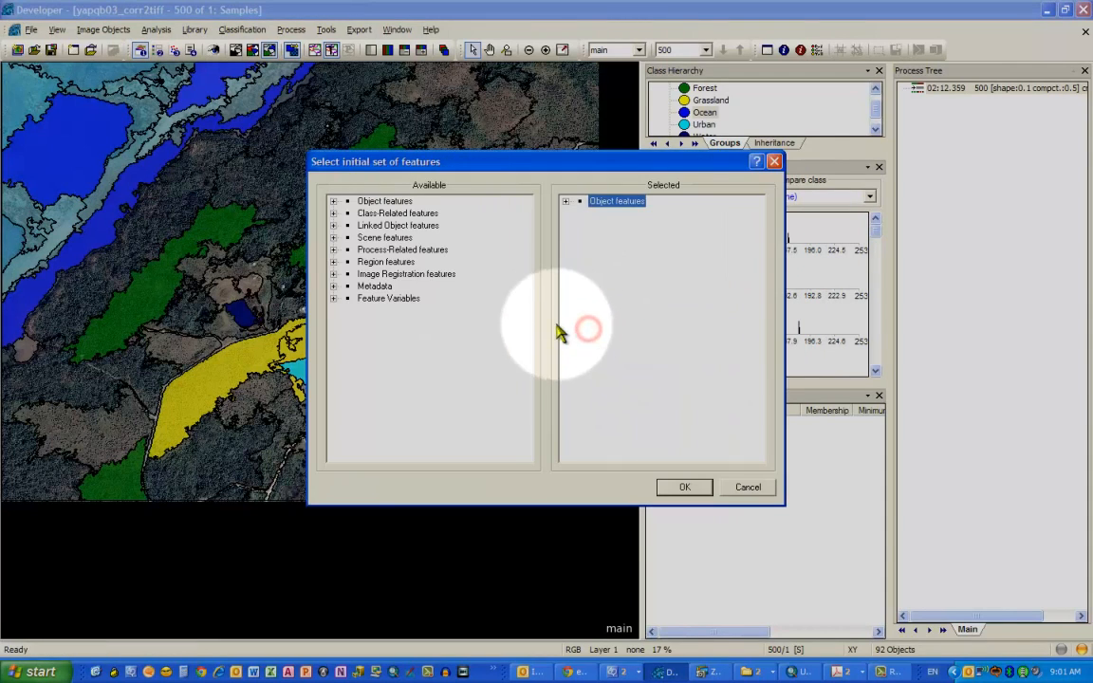
{"action": "left_click", "coordinate": [745, 487]}
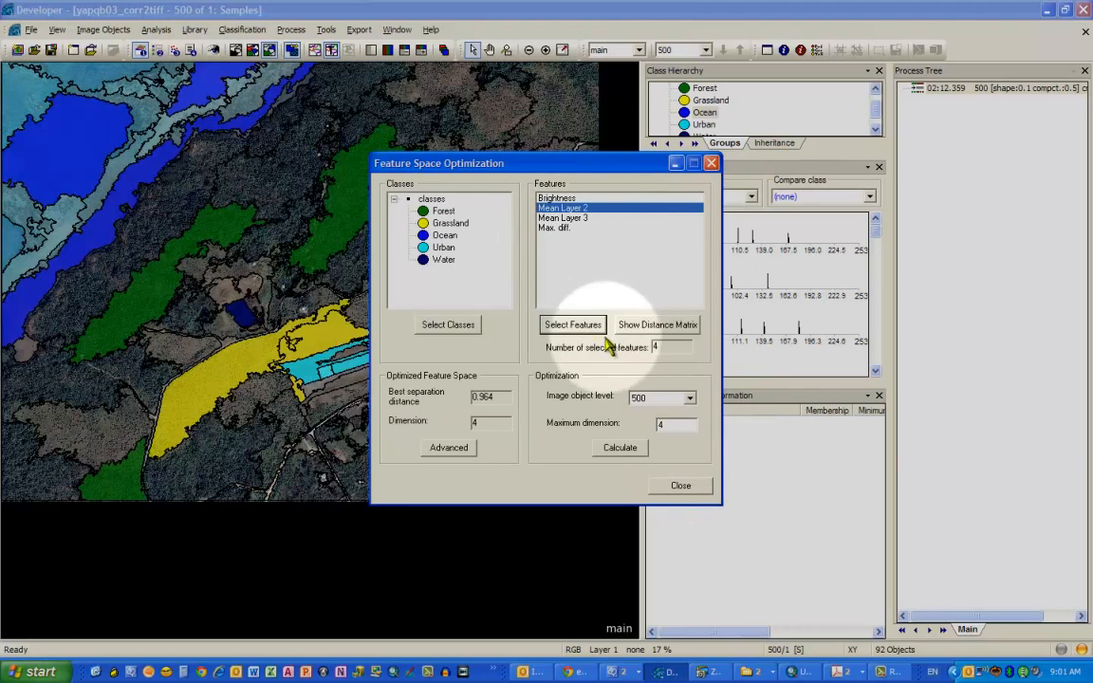
{"action": "left_click", "coordinate": [639, 325]}
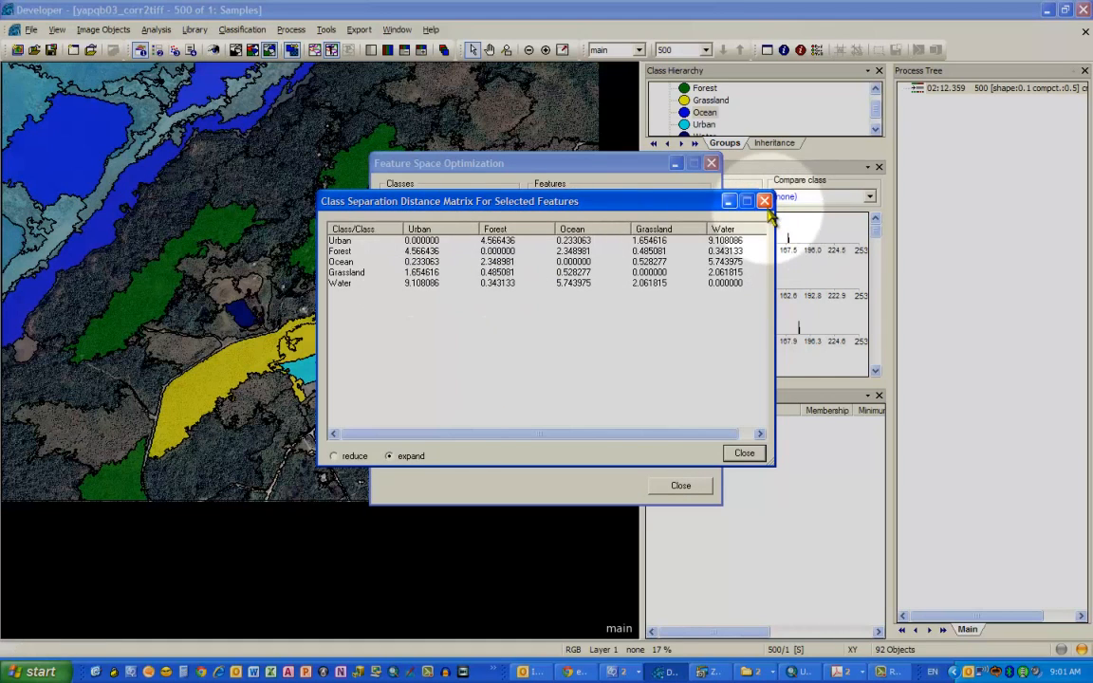
{"action": "left_click", "coordinate": [745, 453]}
{"action": "left_click", "coordinate": [711, 163]}
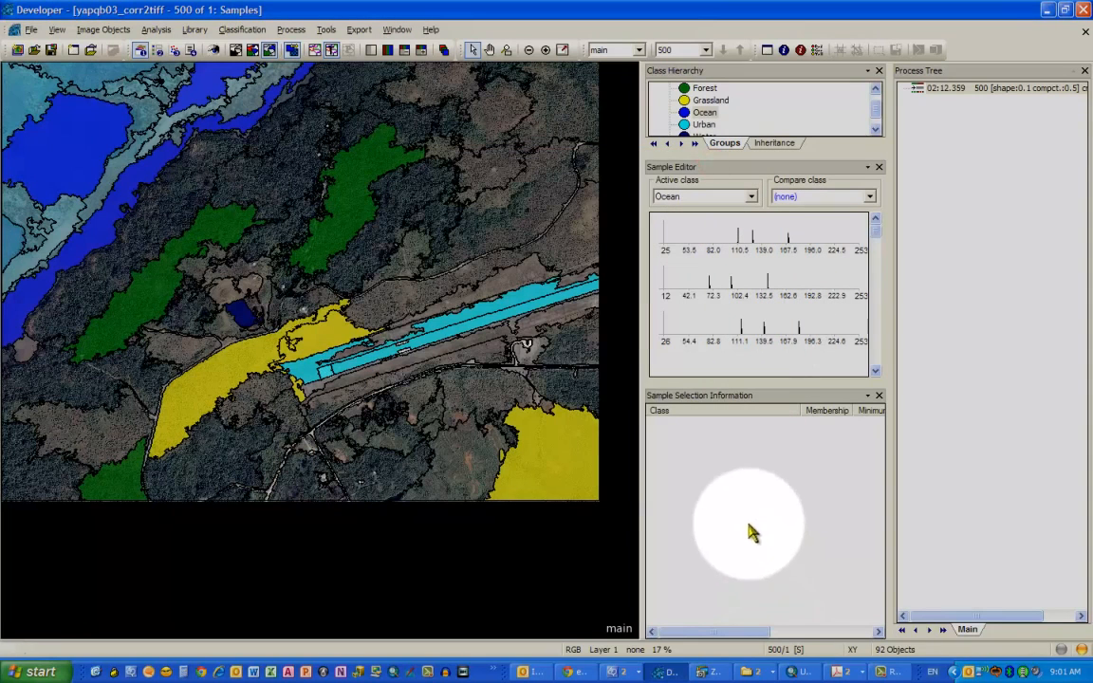
- Append a new process to the process tree and set its algorithm to classification
{"action": "left_click", "coordinate": [764, 518]}
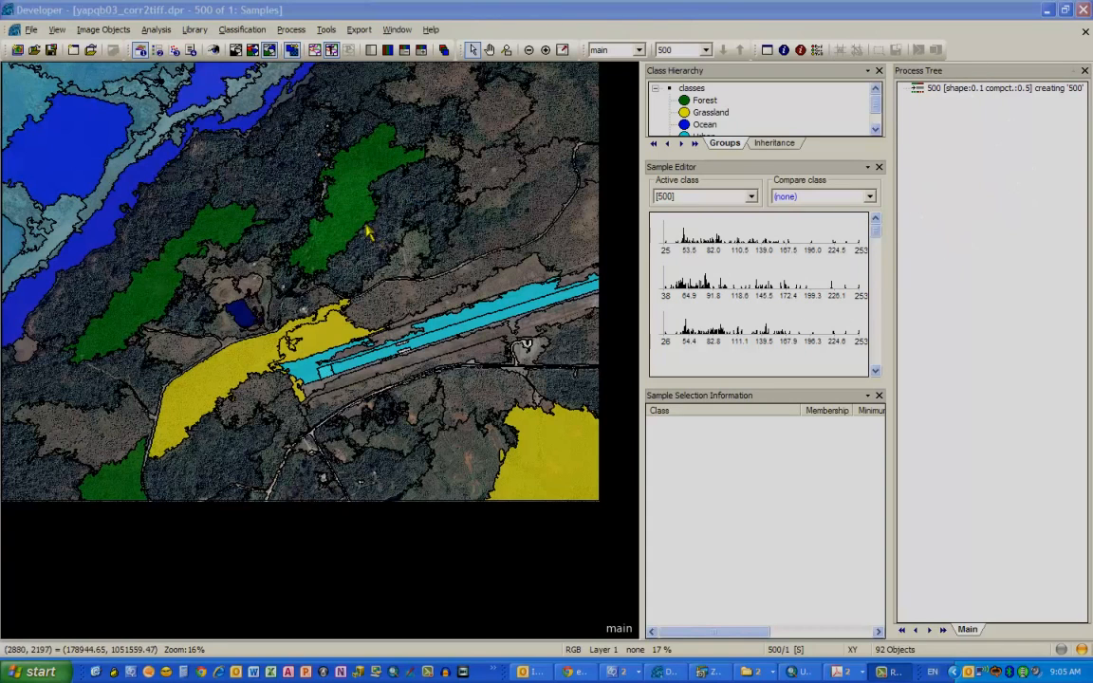
{"action": "left_click", "coordinate": [1008, 222]}
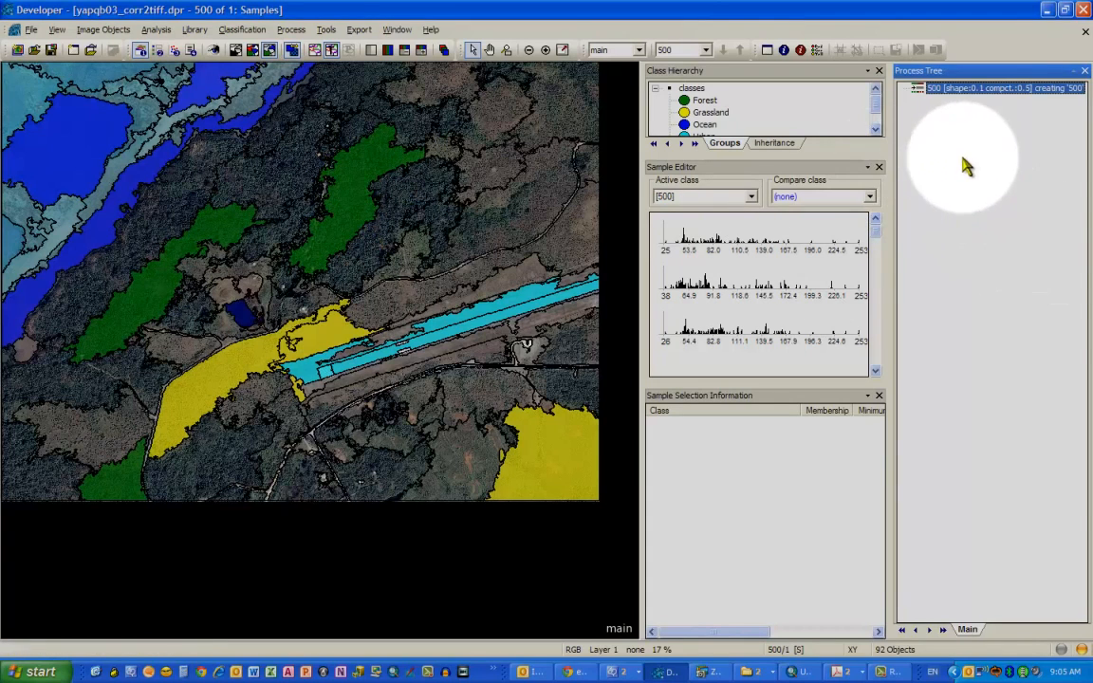
{"action": "right_click", "coordinate": [961, 164]}
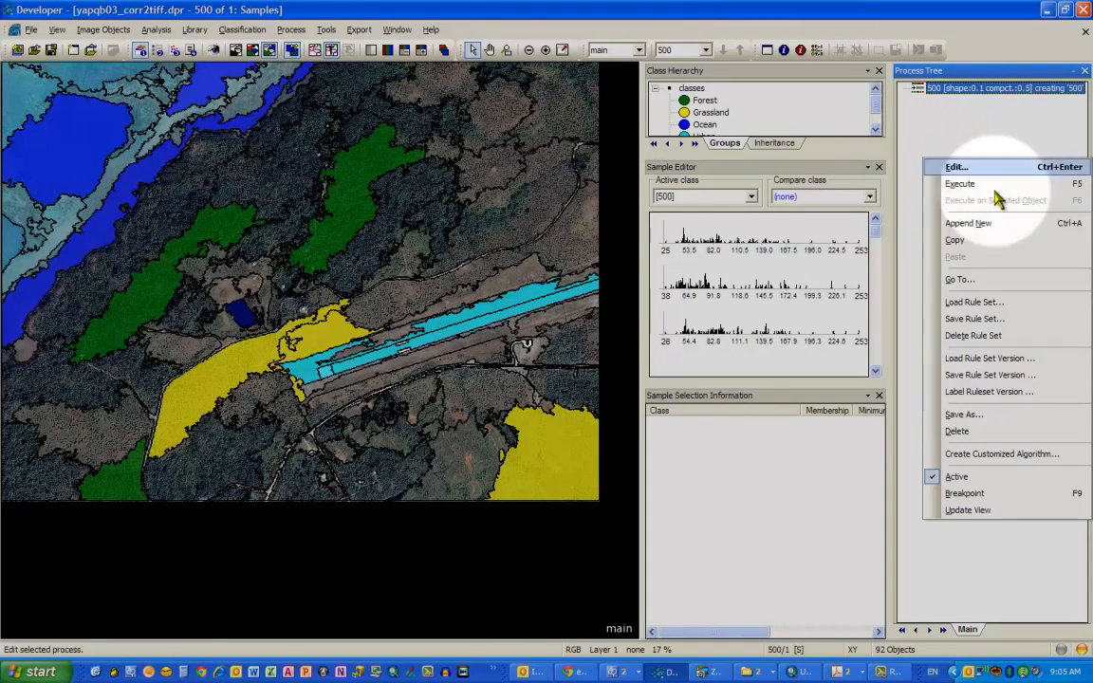
{"action": "left_click", "coordinate": [1003, 234]}
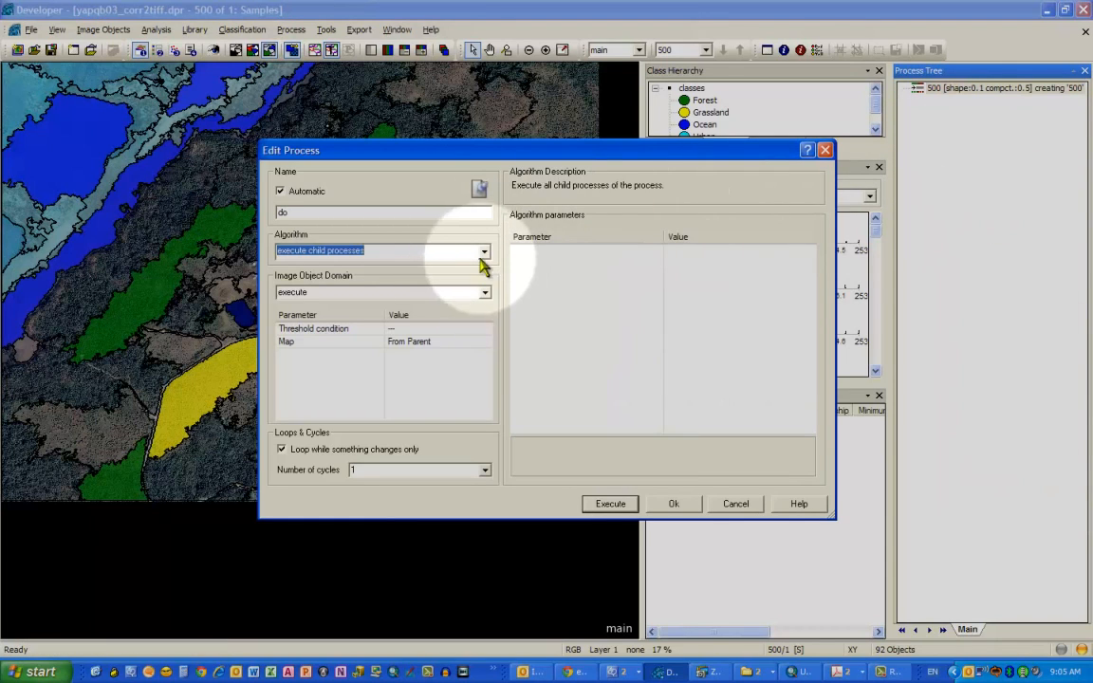
{"action": "left_click", "coordinate": [485, 253]}
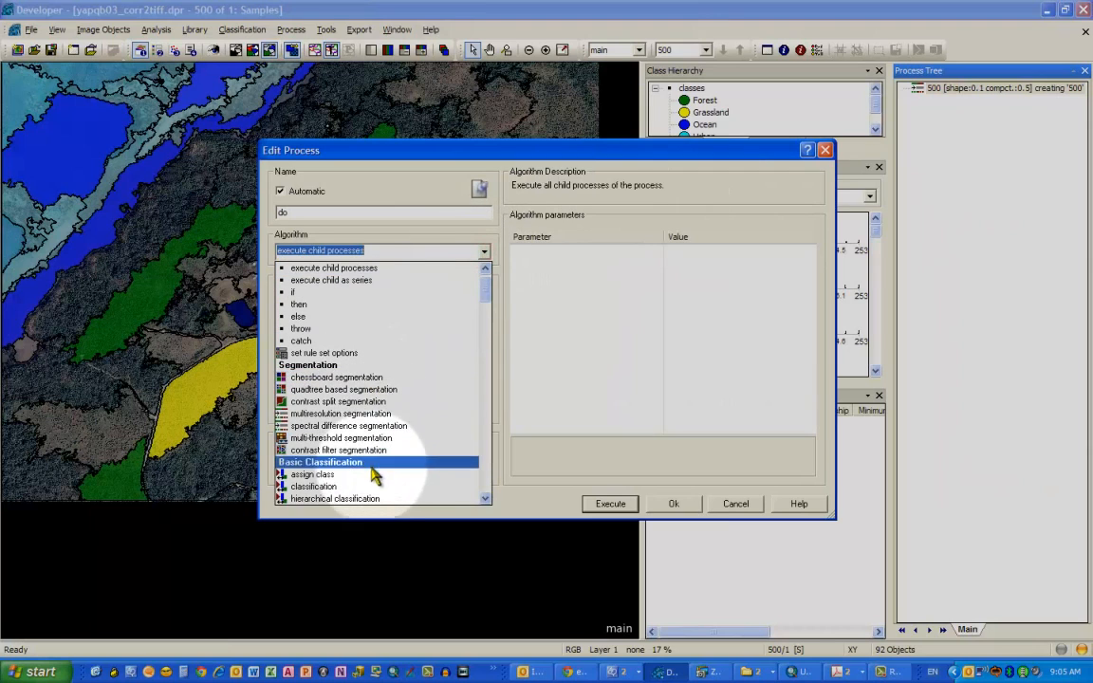
{"action": "left_click", "coordinate": [369, 486]}
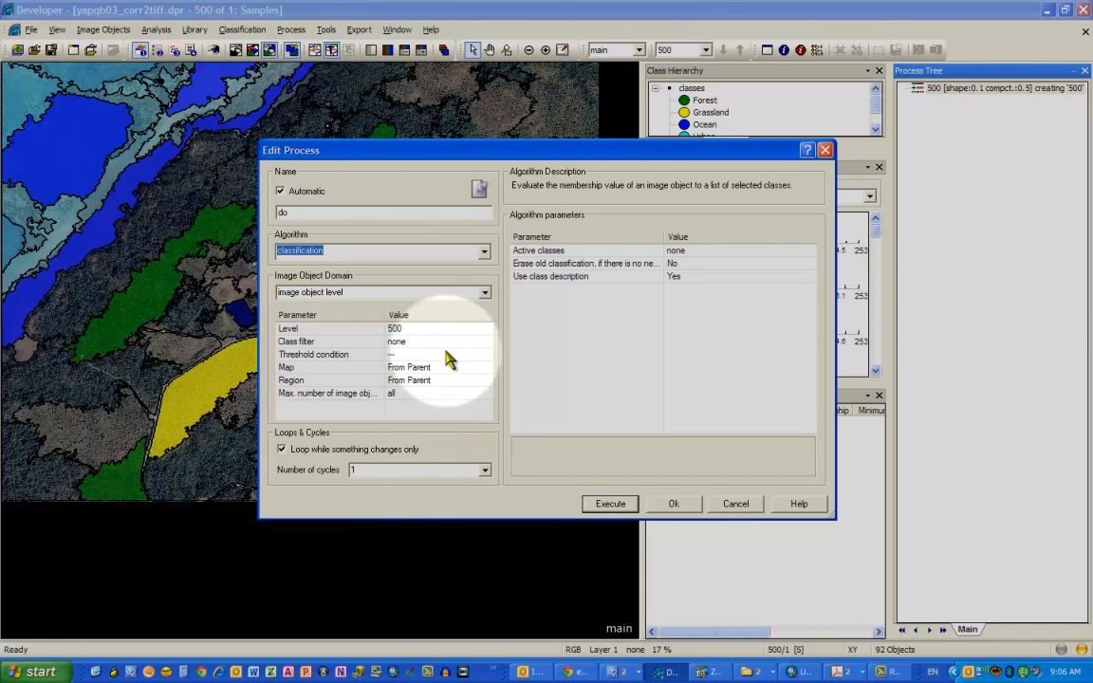
- Set the process's active classes to all classes and set Erase old classification to Yes
{"action": "left_click", "coordinate": [725, 250]}
{"action": "left_click", "coordinate": [810, 250]}
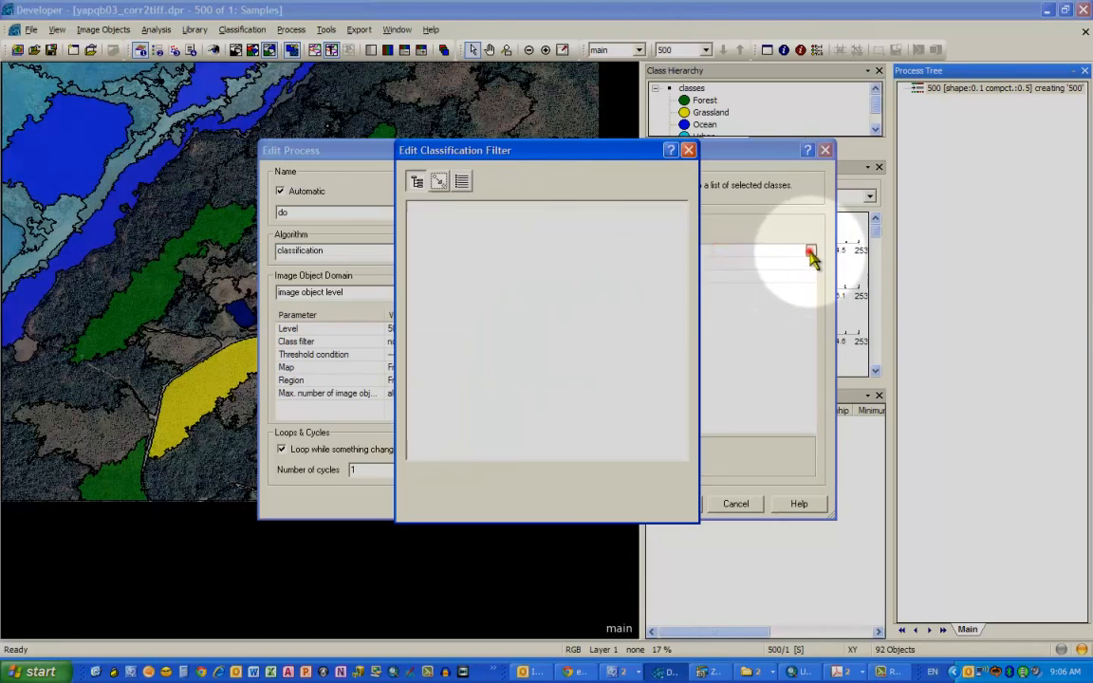
{"action": "left_click", "coordinate": [443, 231]}
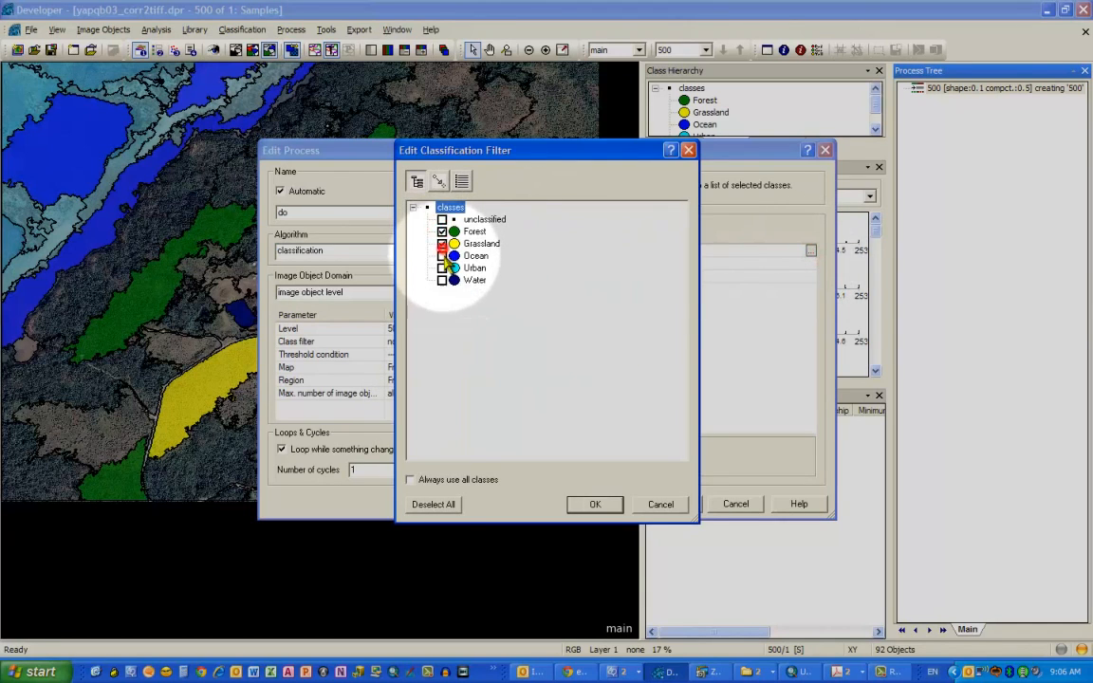
{"action": "left_click", "coordinate": [443, 280]}
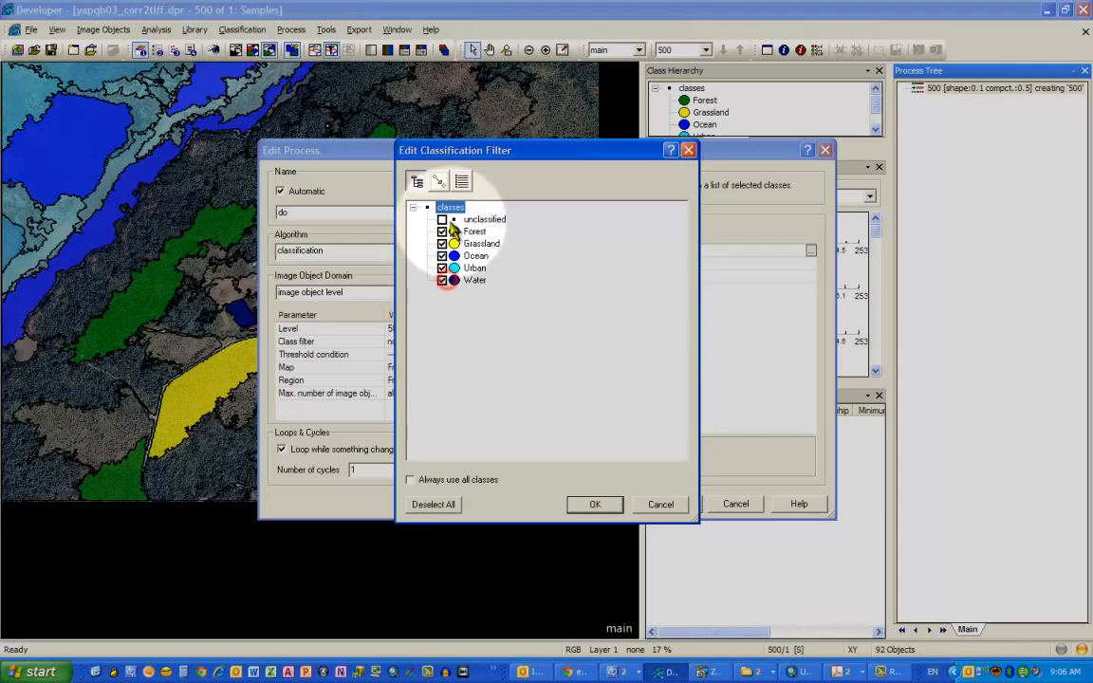
{"action": "left_click", "coordinate": [594, 506]}
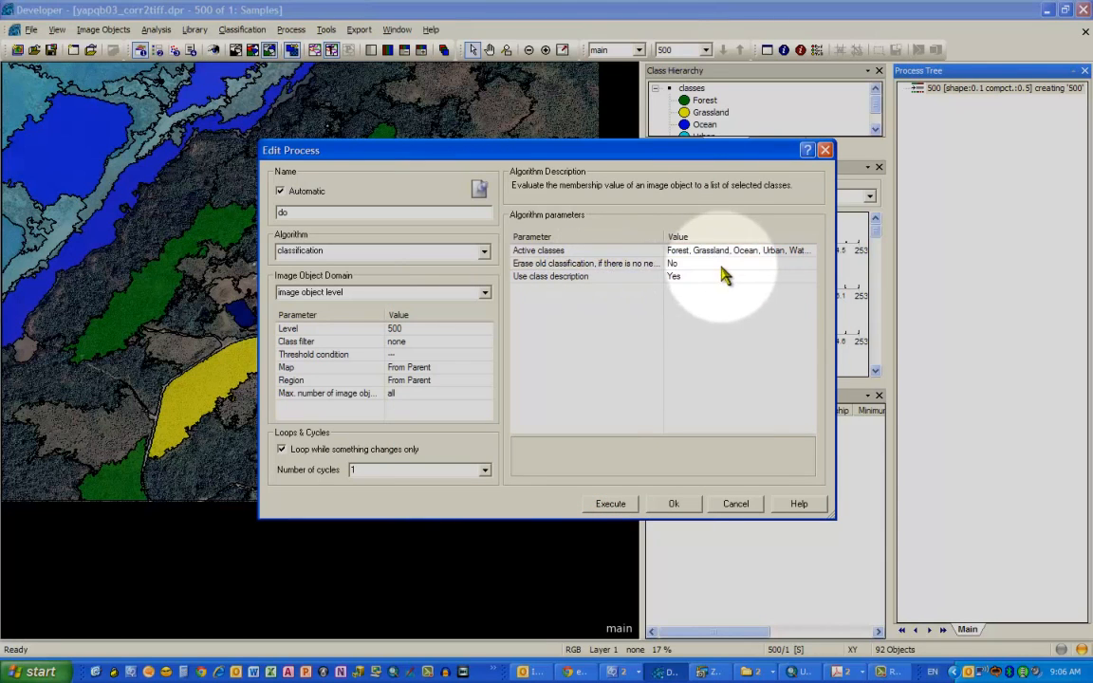
{"action": "left_click", "coordinate": [722, 266]}
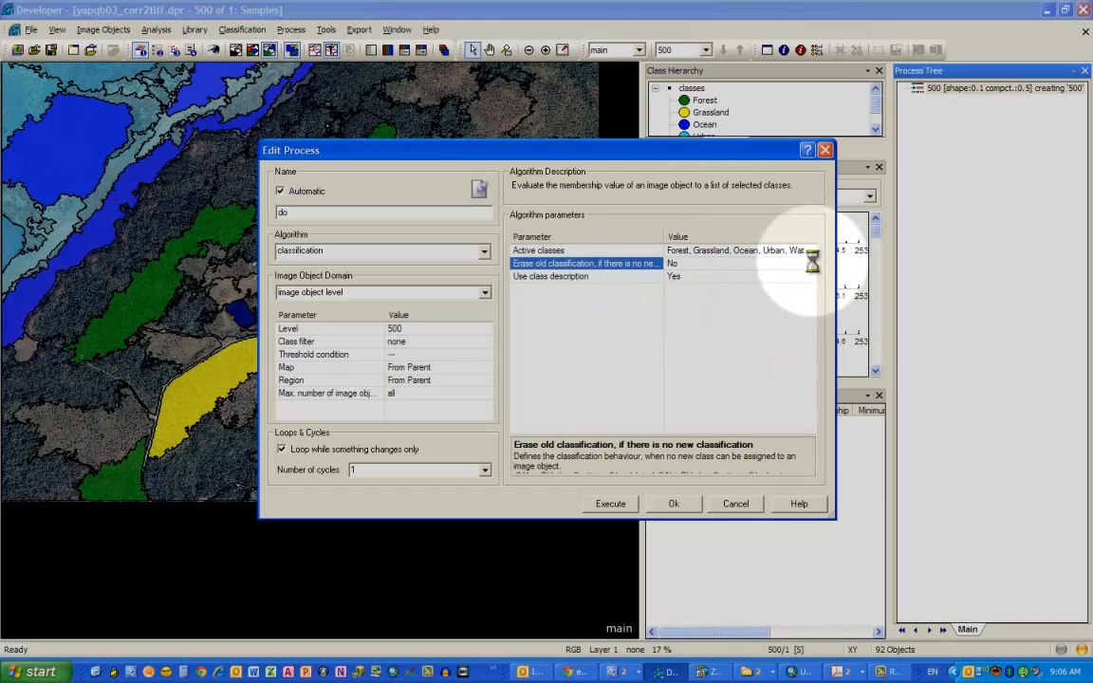
{"action": "left_click", "coordinate": [759, 277]}
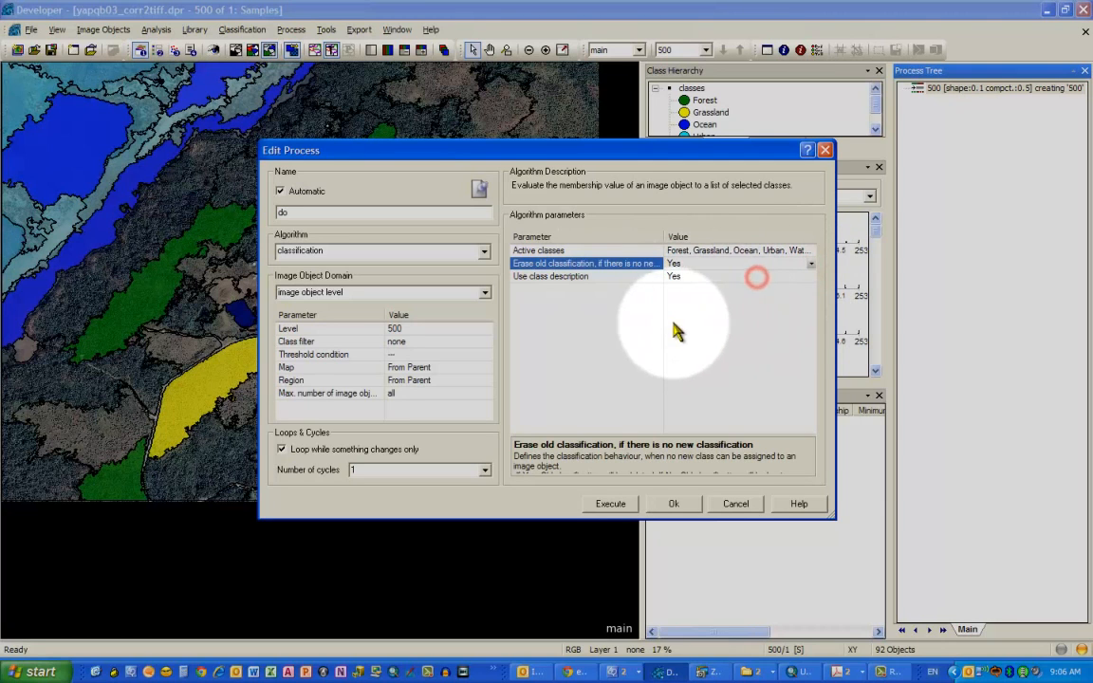
{"action": "left_click", "coordinate": [676, 323]}
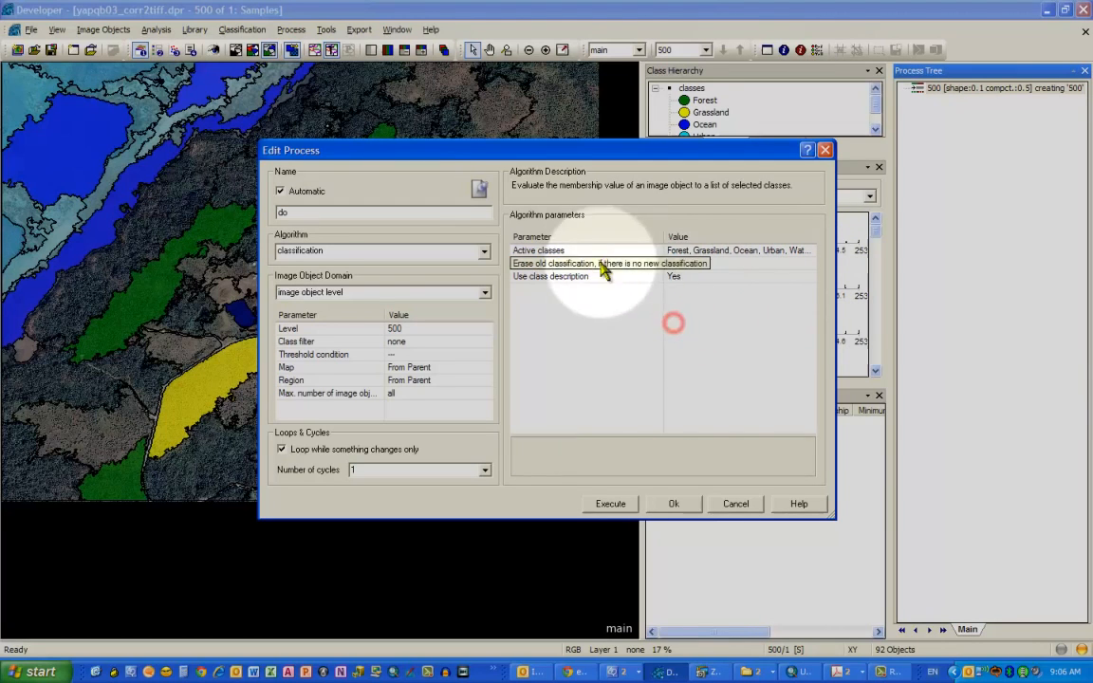
- Execute the classification process and switch the view to the image pixels with object outlines
{"action": "left_click", "coordinate": [615, 504]}
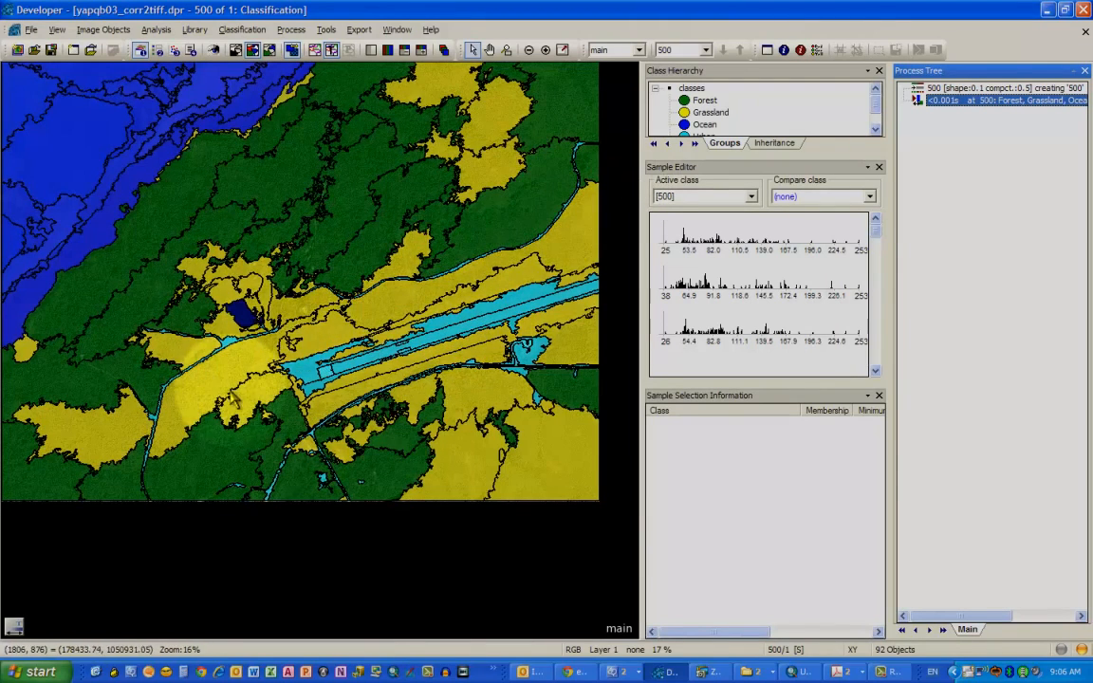
{"action": "left_click", "coordinate": [238, 57]}
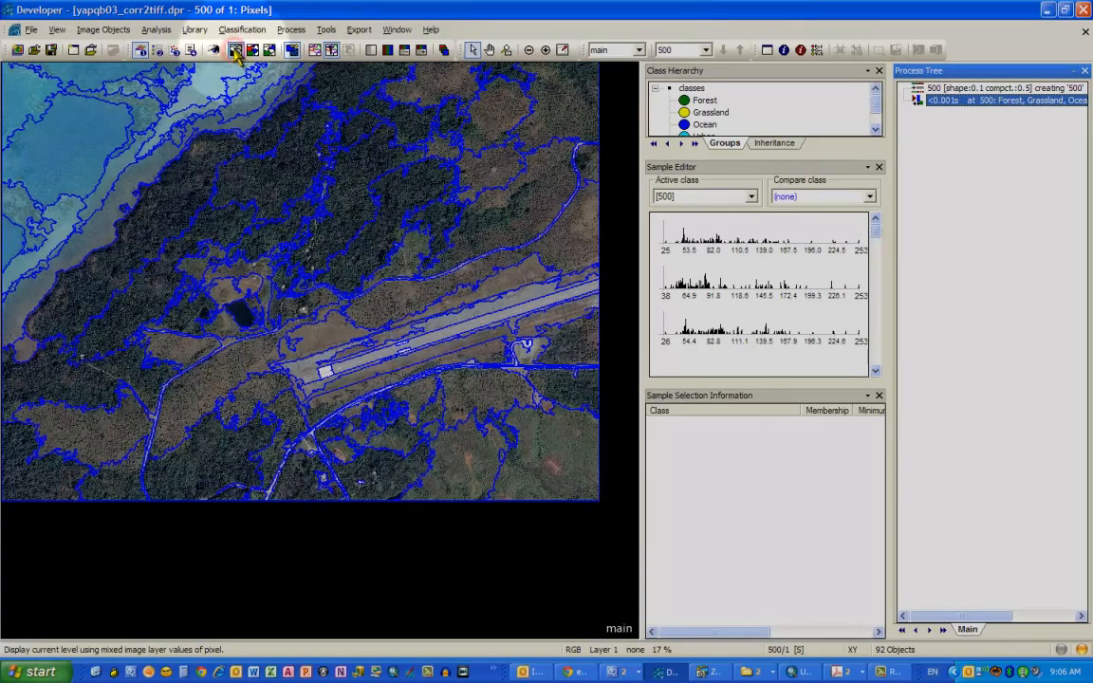
- Toggle between the classification view and the image pixels with object outlines to compare the classification result
{"action": "left_click", "coordinate": [253, 53]}
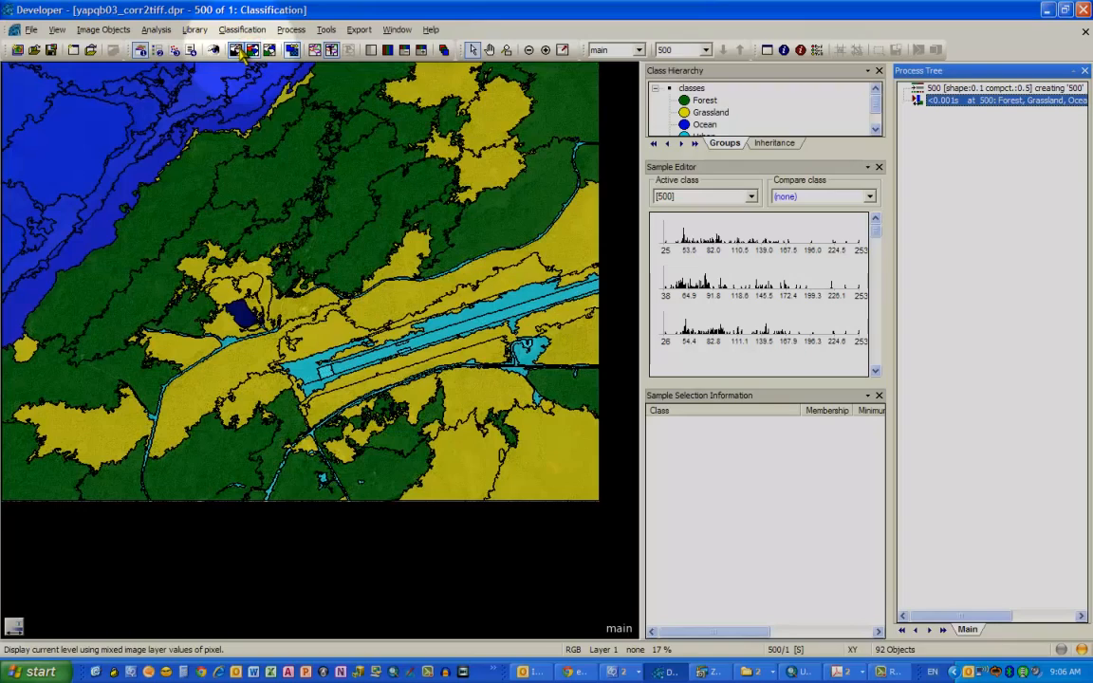
{"action": "left_click", "coordinate": [237, 54]}
{"action": "left_click", "coordinate": [237, 55]}
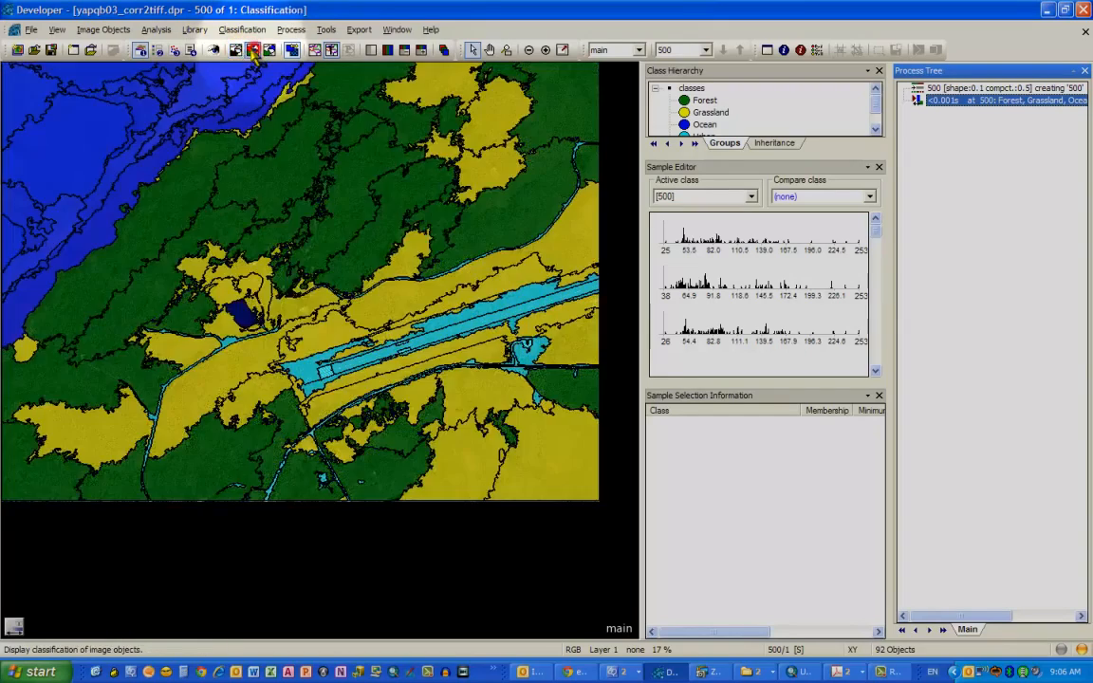
{"action": "left_click", "coordinate": [238, 54]}
{"action": "left_click", "coordinate": [236, 53]}
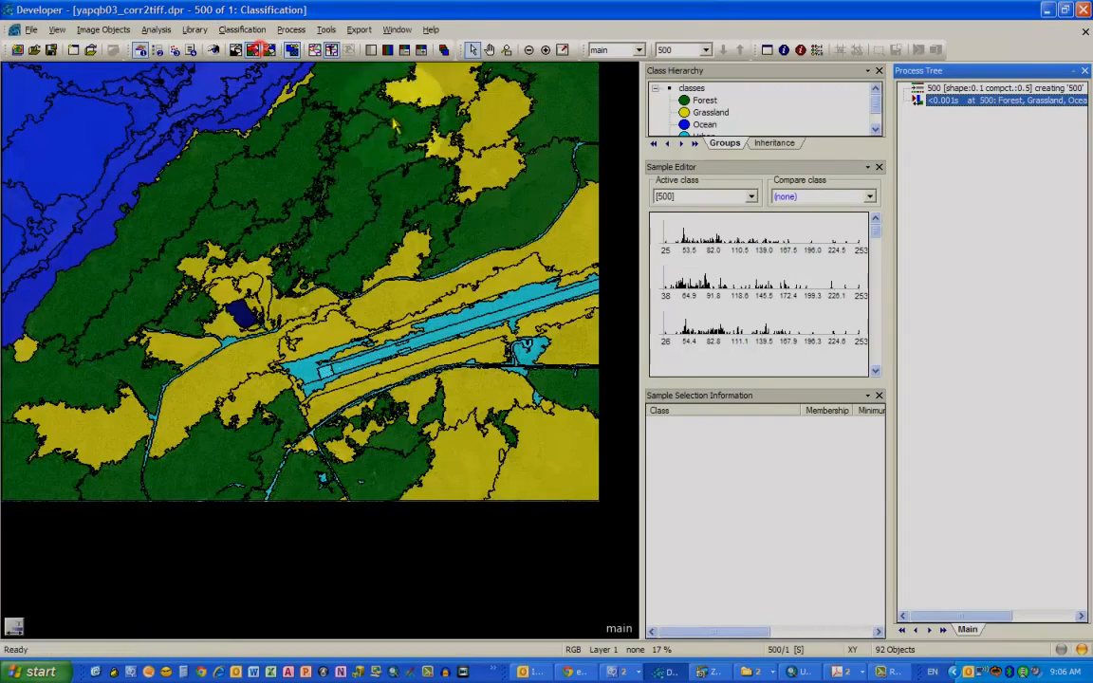
{"action": "left_click", "coordinate": [235, 53]}
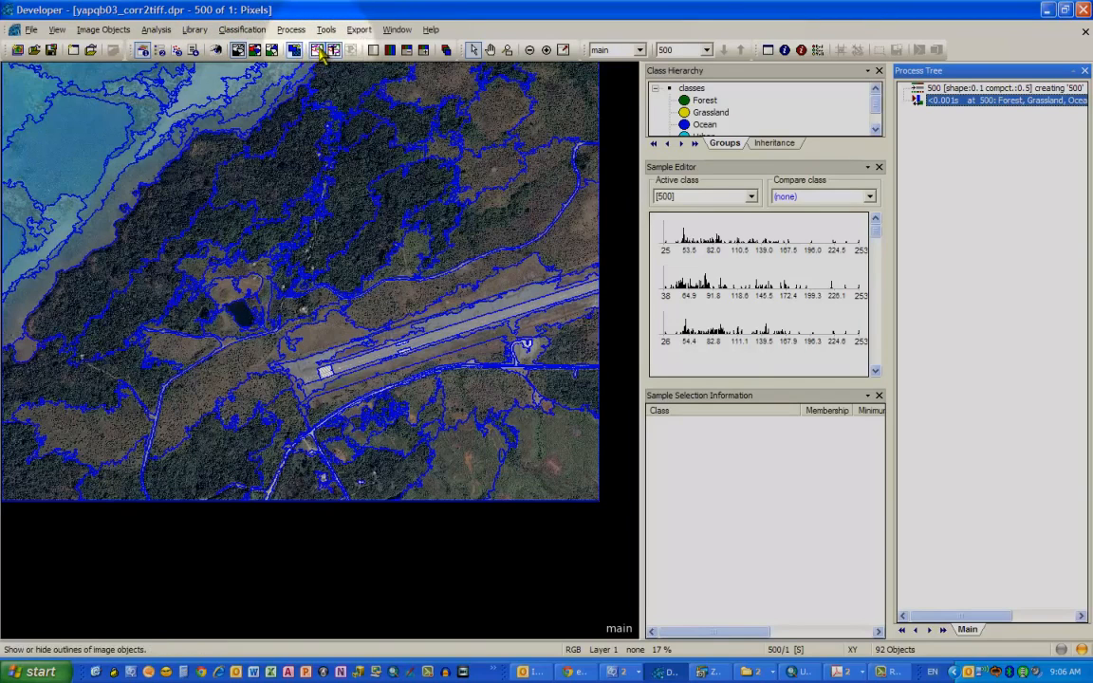
{"action": "left_click", "coordinate": [257, 50]}
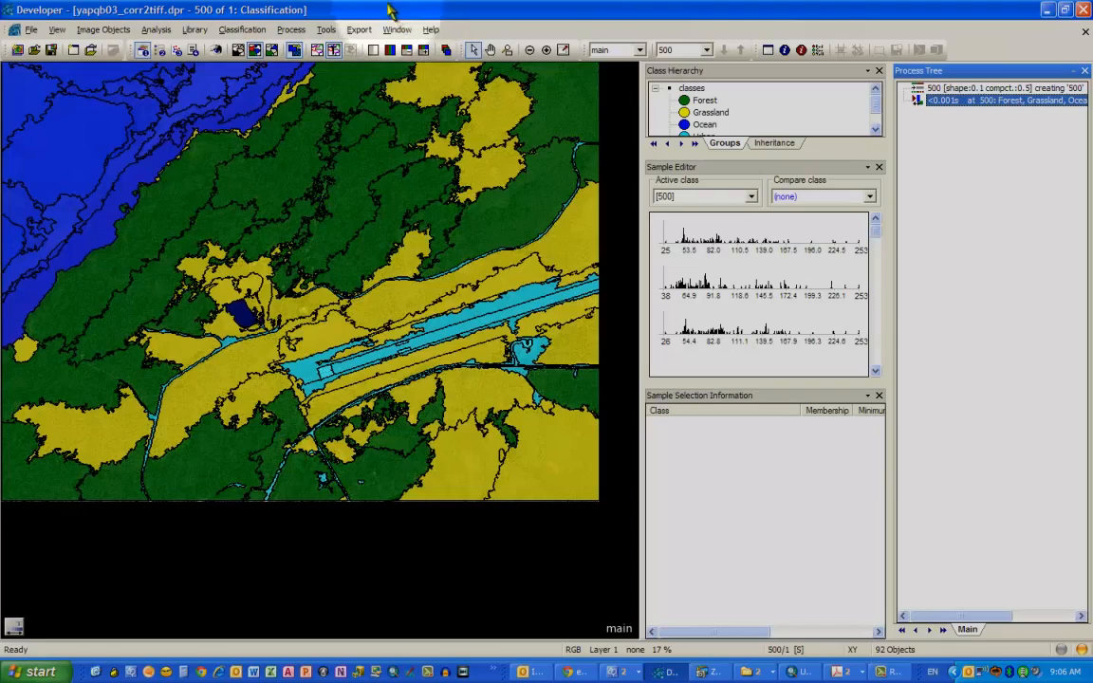
- Open Export Results and set it to export a Shape file of Polygon raster content in Shapefile (*.shp) format
{"action": "left_click", "coordinate": [366, 31]}
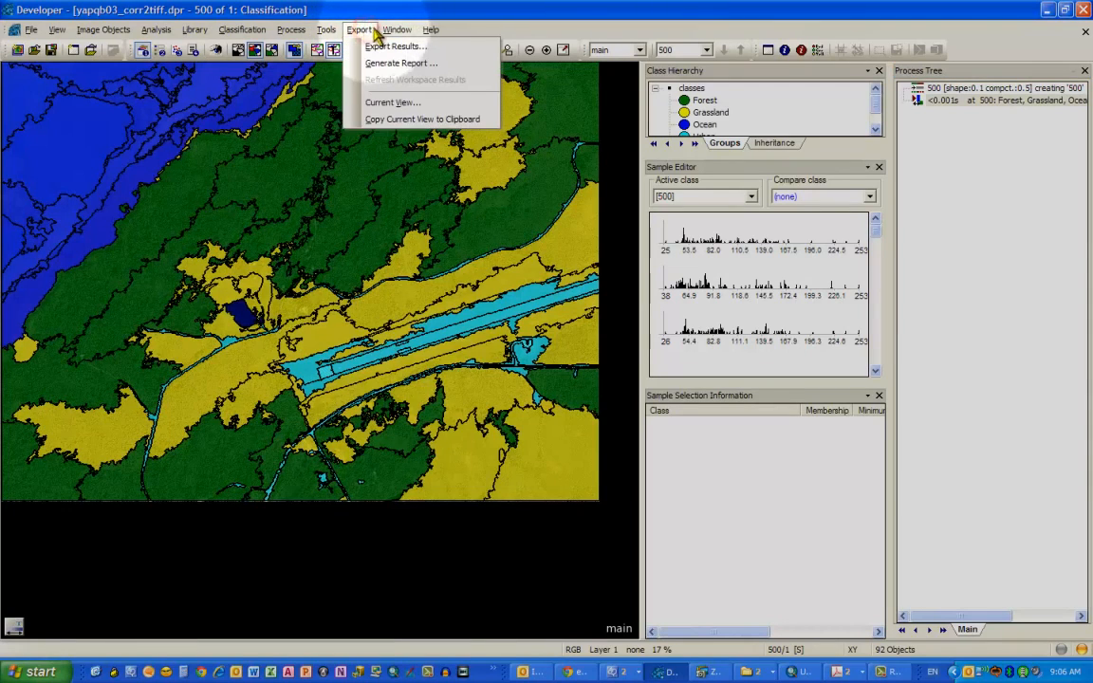
{"action": "left_click", "coordinate": [374, 52]}
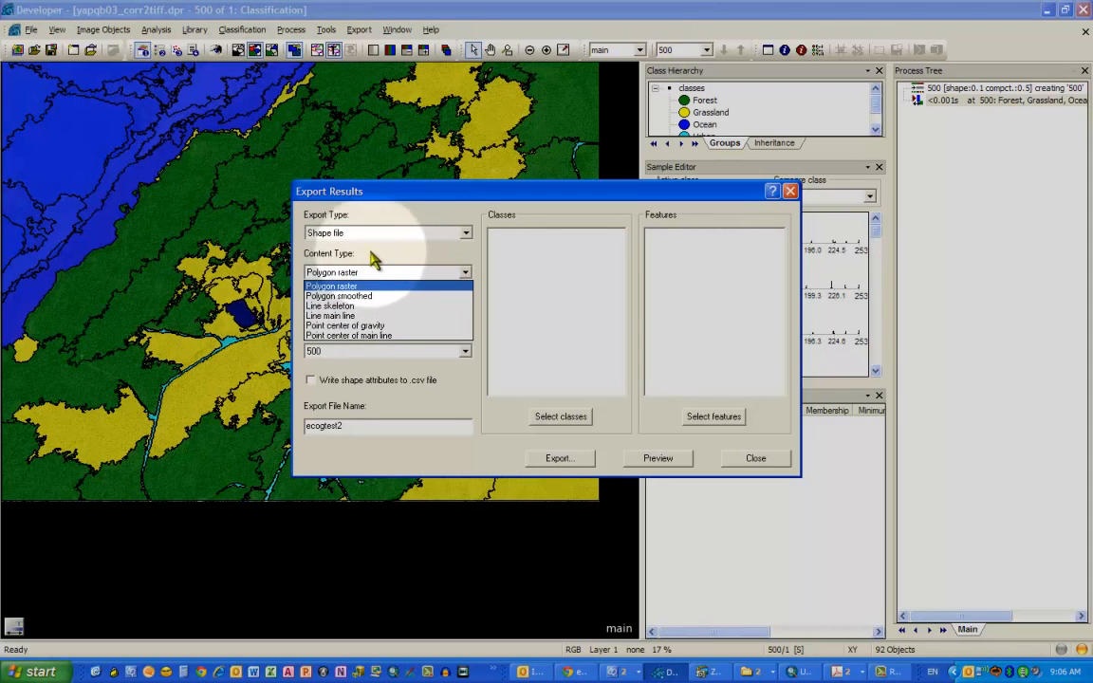
{"action": "left_click", "coordinate": [373, 258]}
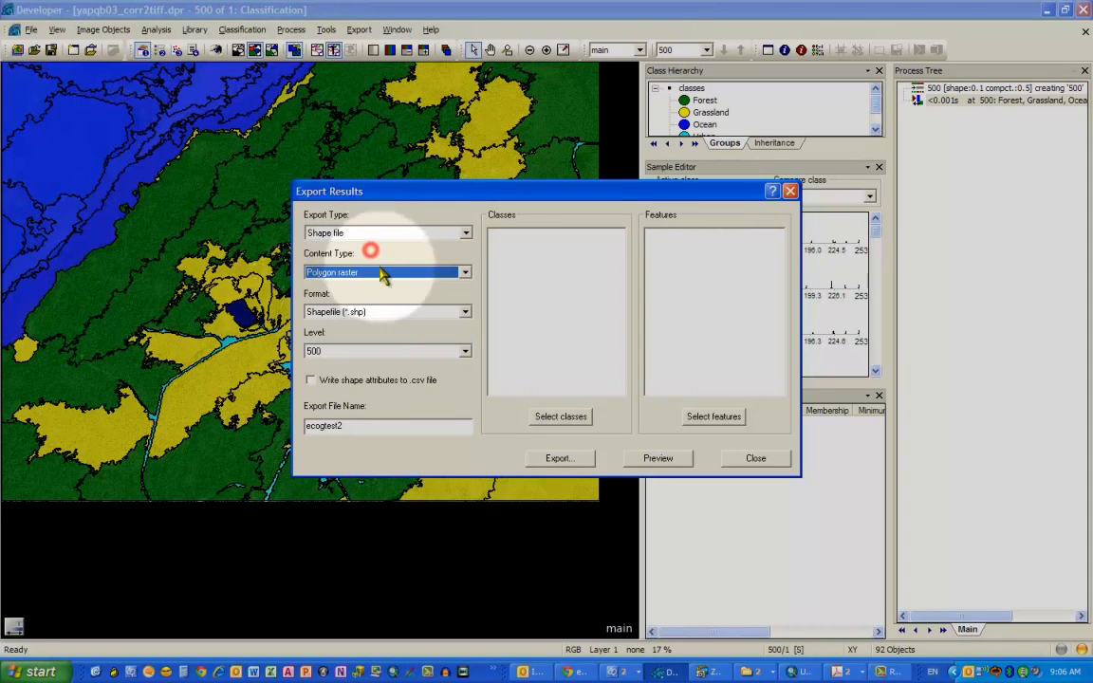
{"action": "left_click", "coordinate": [408, 324]}
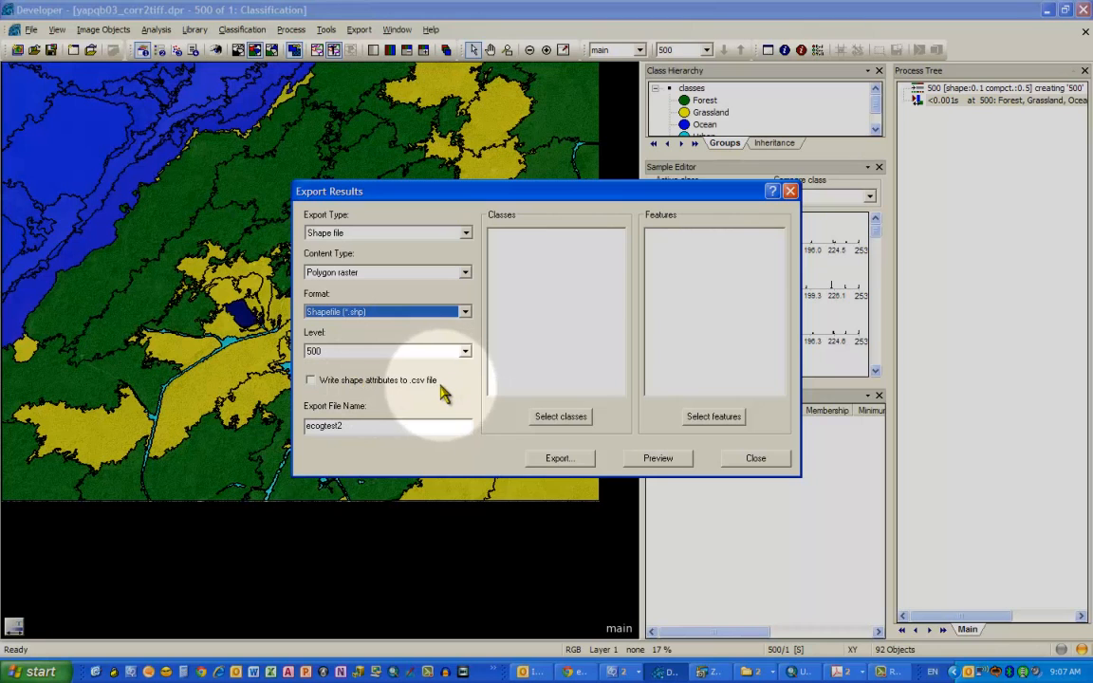
- Select all classes for the shape export
{"action": "left_click", "coordinate": [547, 417]}
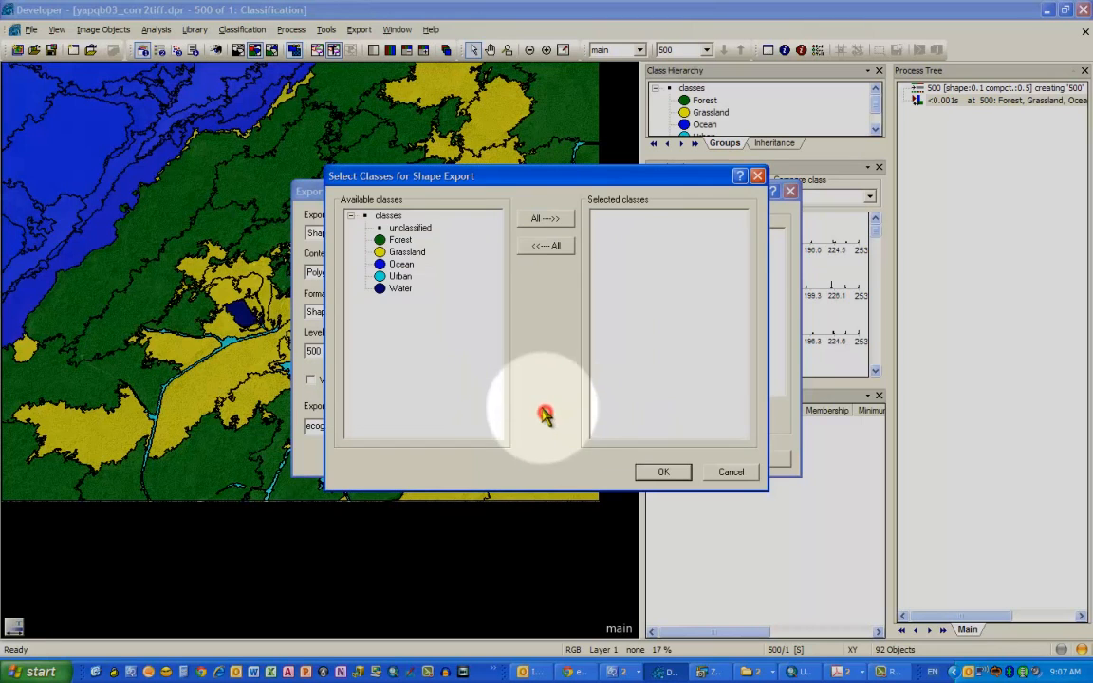
{"action": "left_click", "coordinate": [546, 218]}
{"action": "left_click", "coordinate": [664, 472]}
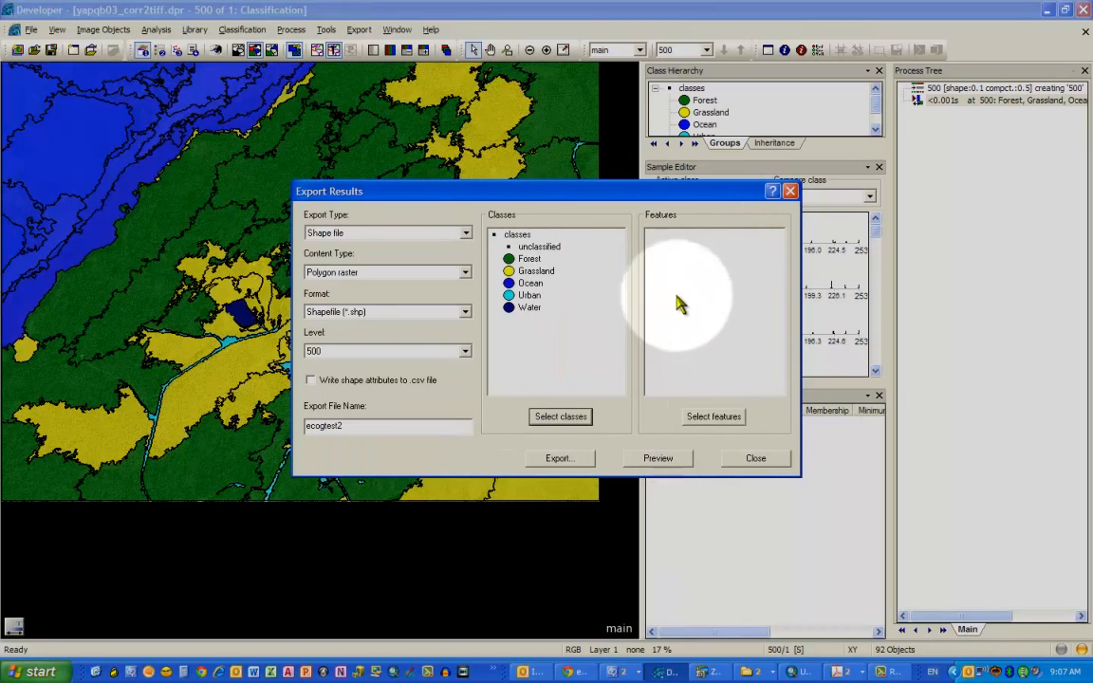
- Add a new Class name feature from Relations to Classification as the export attribute, keeping default distances
{"action": "left_click_drag", "start_coordinate": [658, 194], "coordinate": [458, 88]}
{"action": "left_click", "coordinate": [479, 161]}
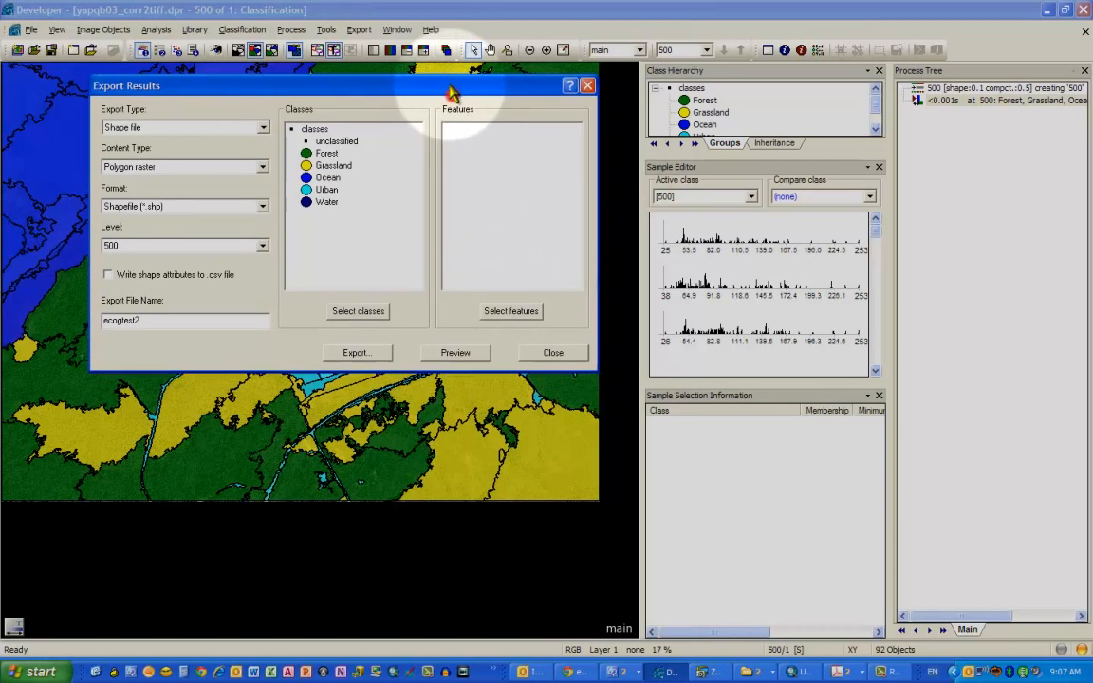
{"action": "left_click", "coordinate": [486, 272]}
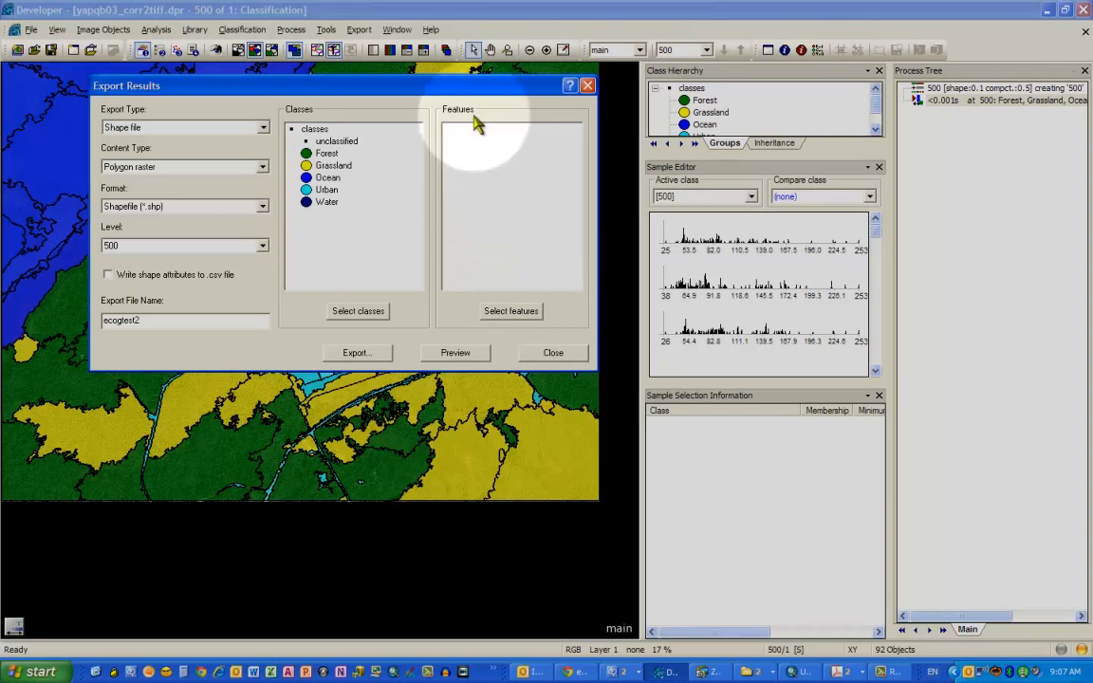
{"action": "left_click_drag", "start_coordinate": [508, 91], "coordinate": [489, 104]}
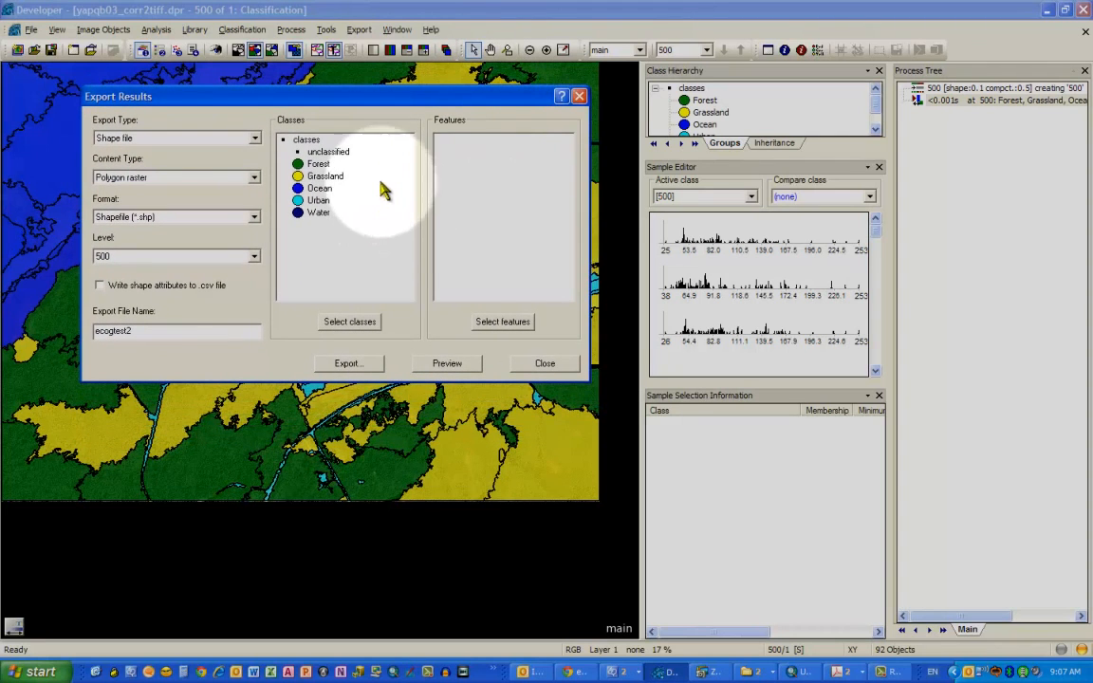
{"action": "left_click", "coordinate": [503, 325]}
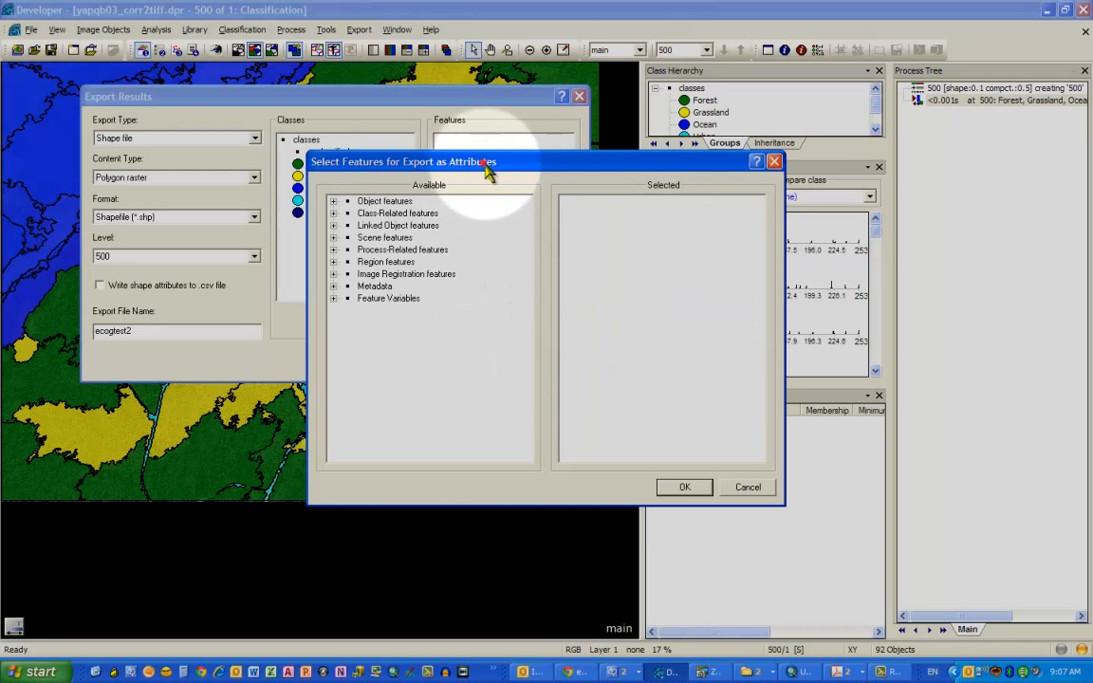
{"action": "left_click_drag", "start_coordinate": [485, 165], "coordinate": [482, 201]}
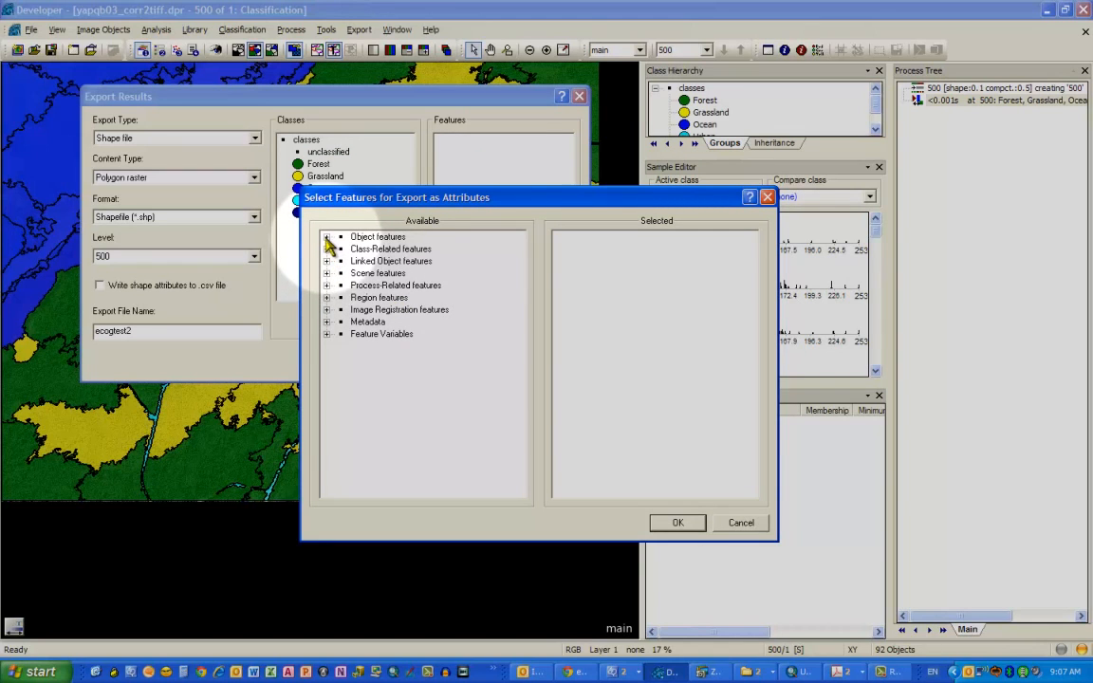
{"action": "left_click", "coordinate": [326, 237]}
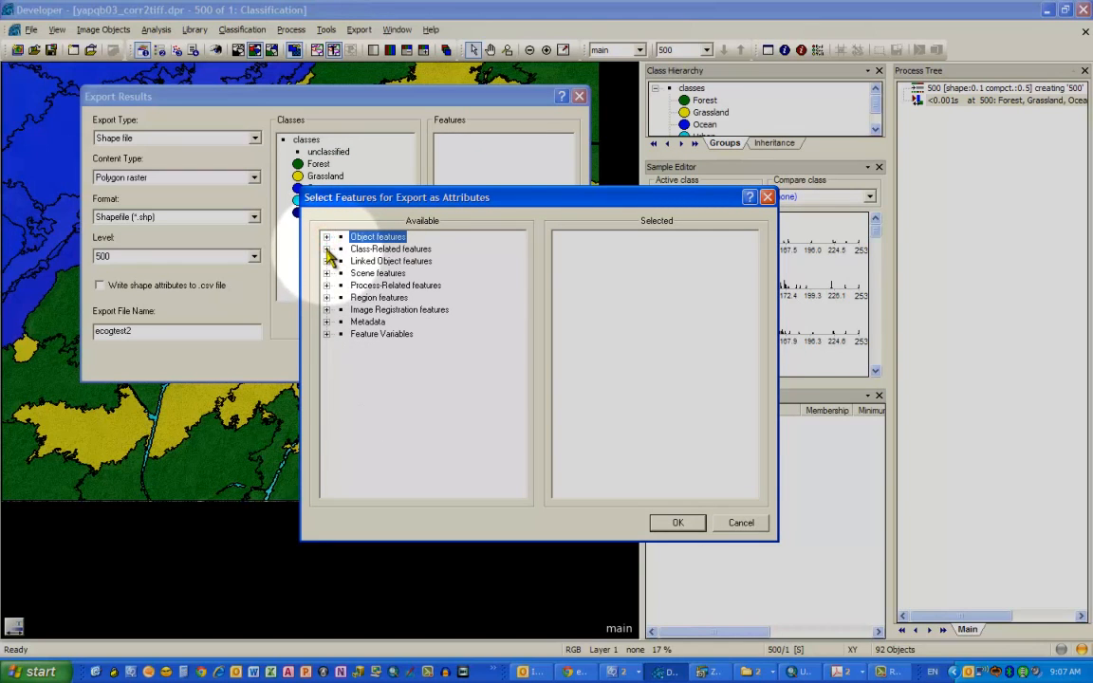
{"action": "left_click", "coordinate": [326, 249]}
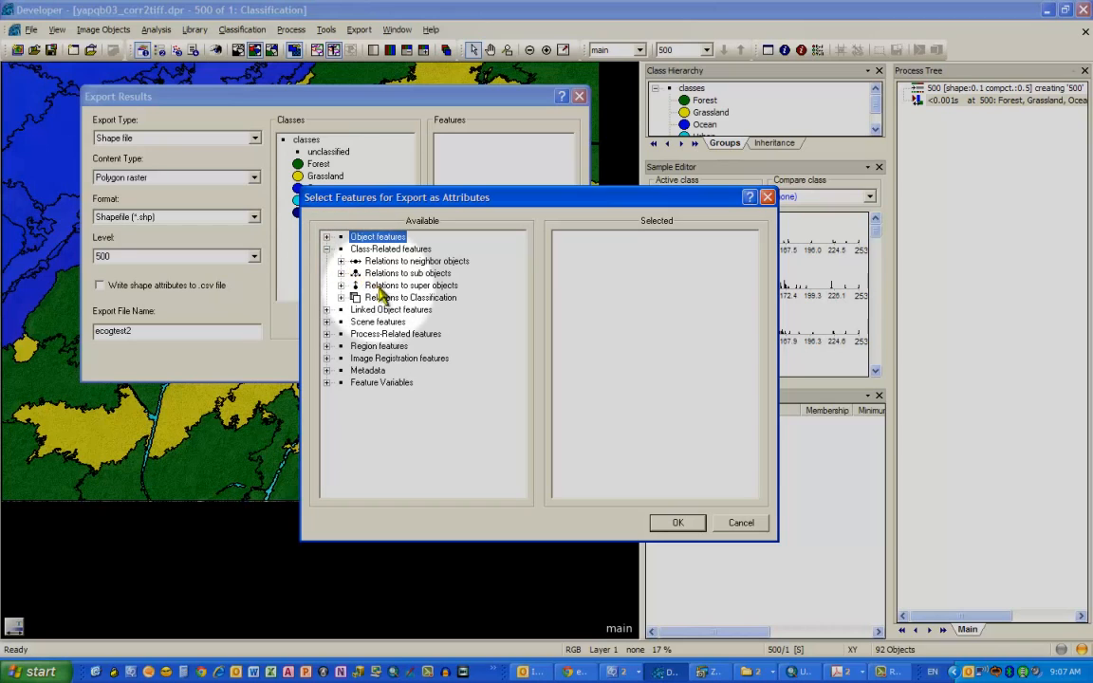
{"action": "left_click", "coordinate": [340, 298]}
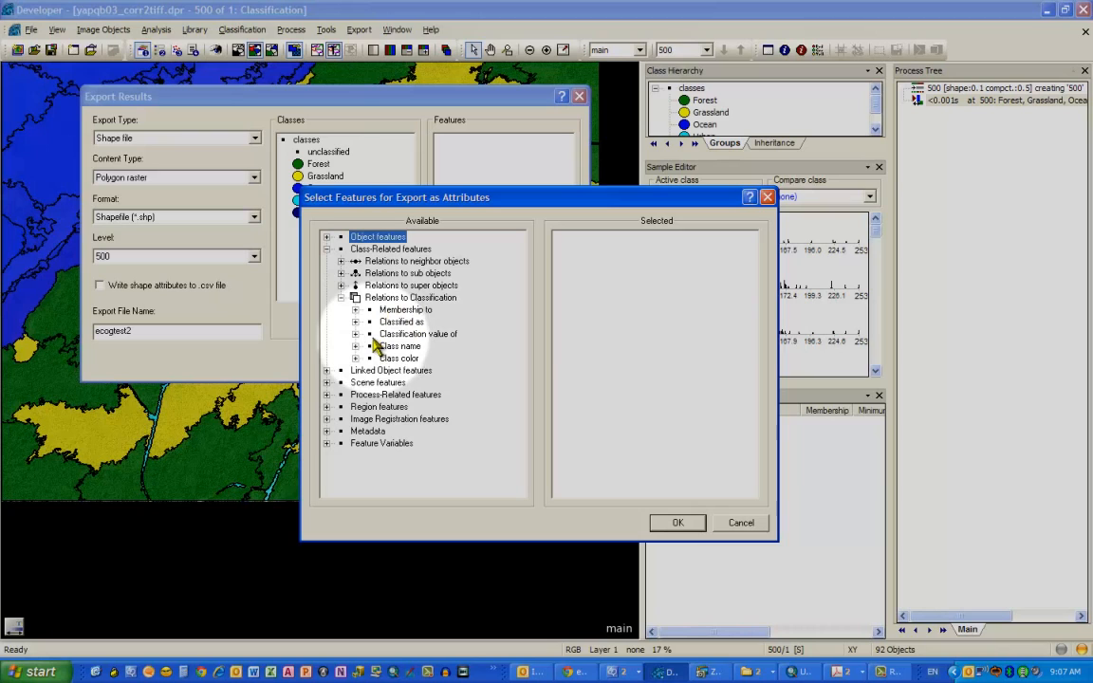
{"action": "left_click", "coordinate": [356, 346]}
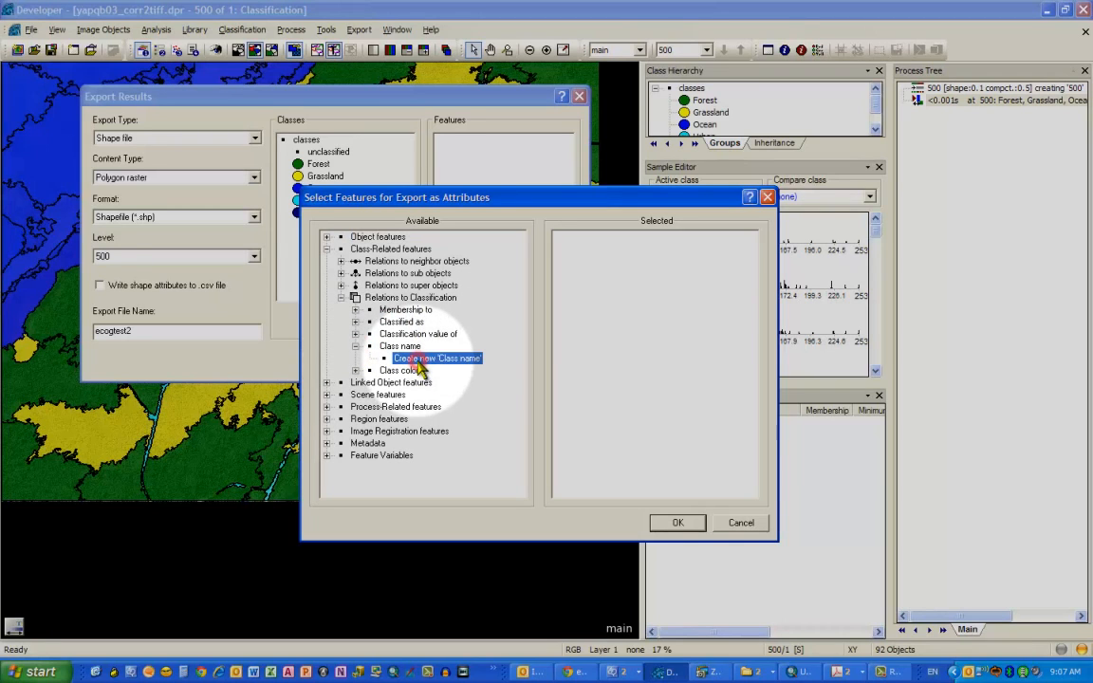
{"action": "double_click", "coordinate": [421, 360]}
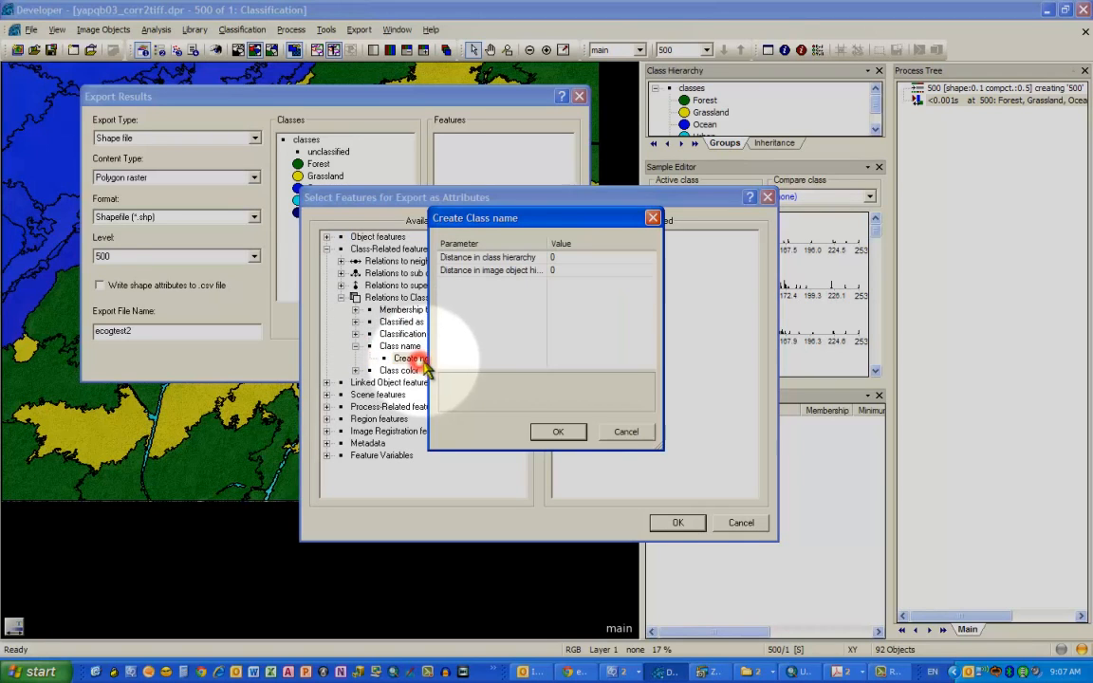
{"action": "left_click", "coordinate": [559, 432]}
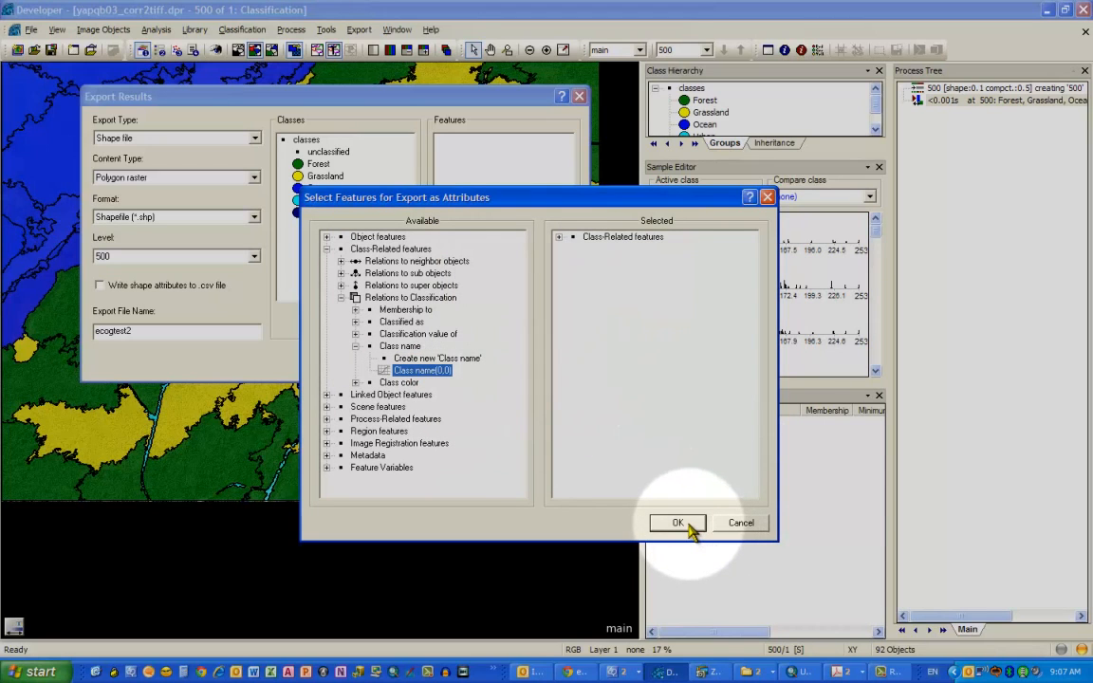
{"action": "left_click", "coordinate": [677, 522]}
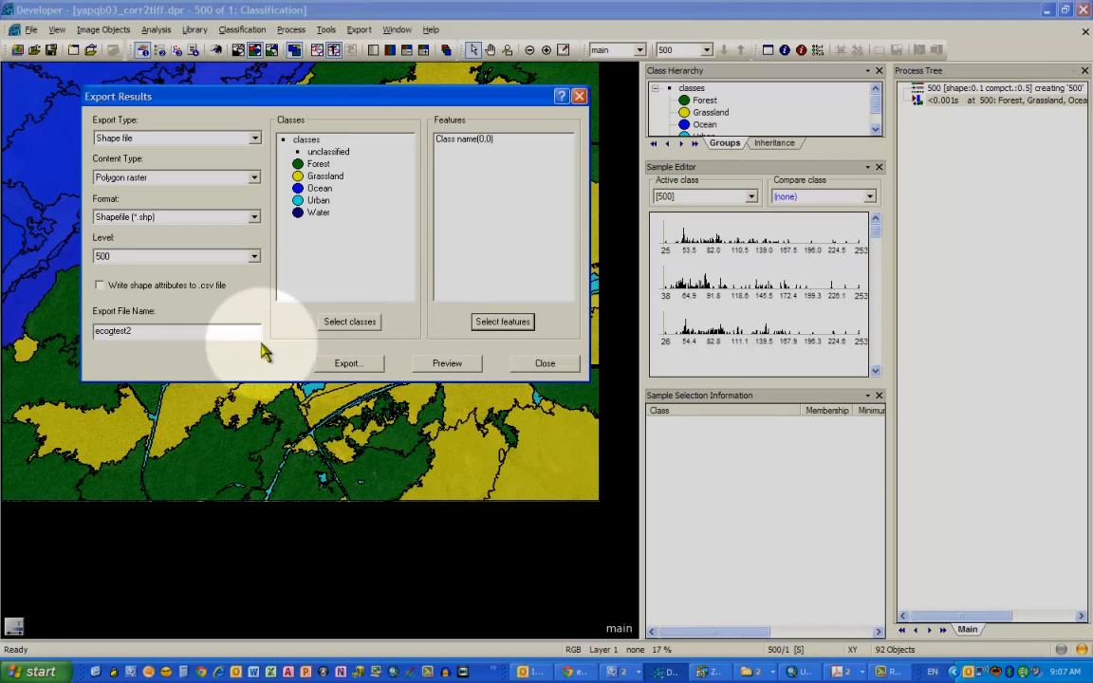
- Name the export file ecogtest1000 and export it to the eCogTest folder
{"action": "left_click_drag", "start_coordinate": [228, 334], "coordinate": [74, 349]}
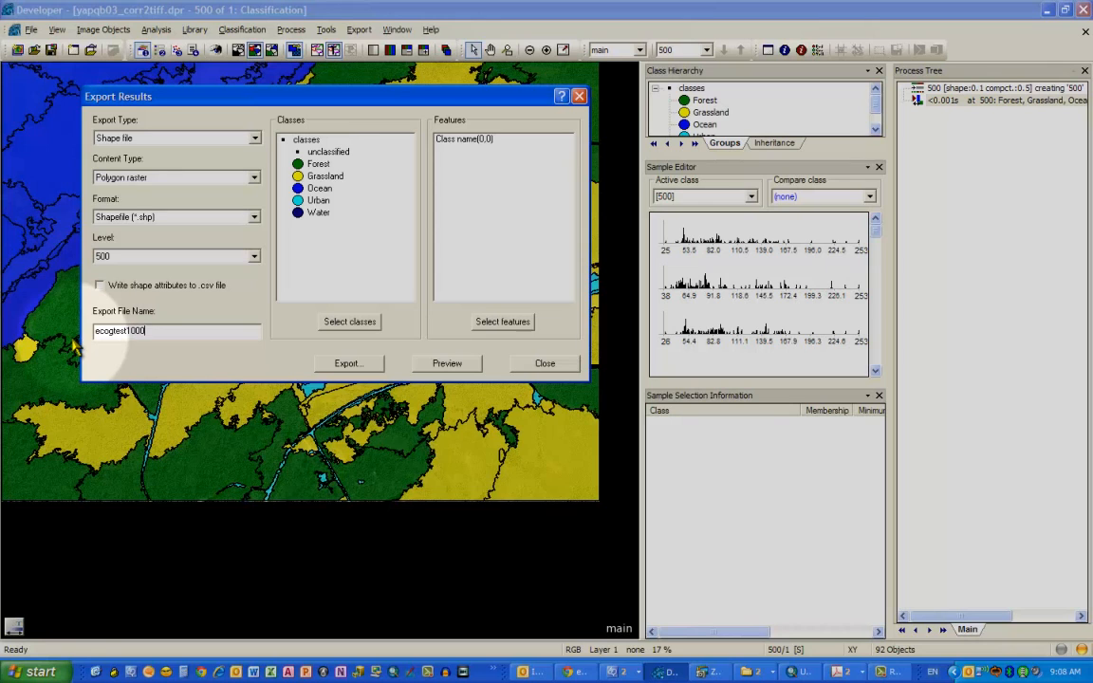
{"action": "left_click", "coordinate": [348, 364]}
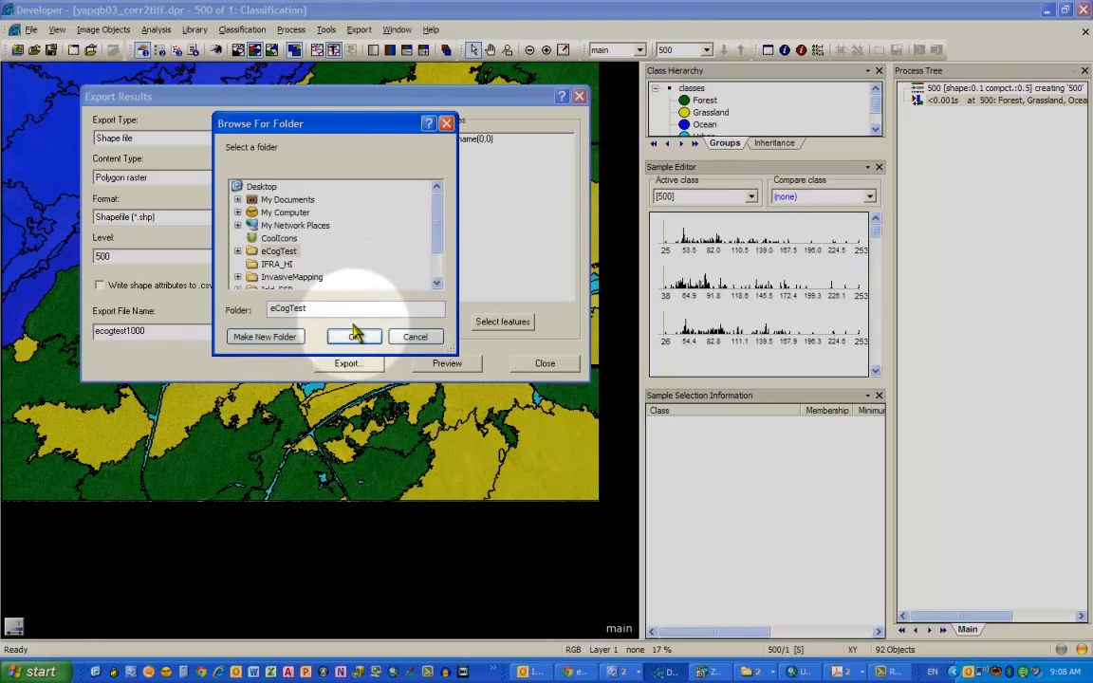
{"action": "left_click", "coordinate": [351, 337]}
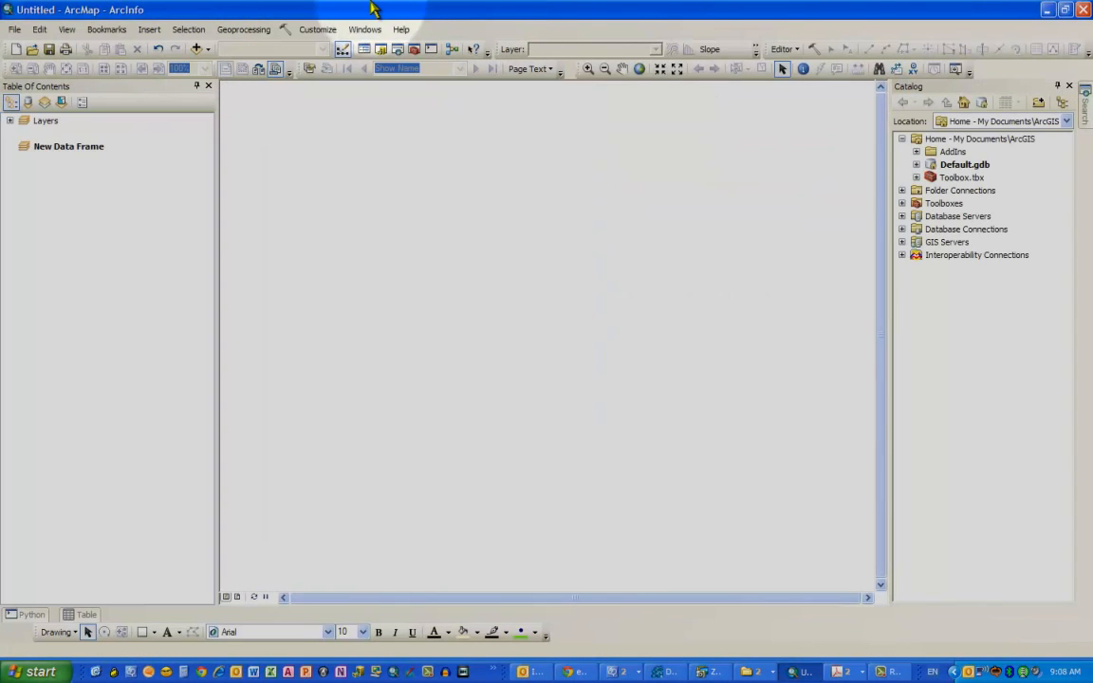
- Switch to ArcMap and add the ecogtest1000.shp shapefile as a layer
{"action": "left_click", "coordinate": [197, 48]}
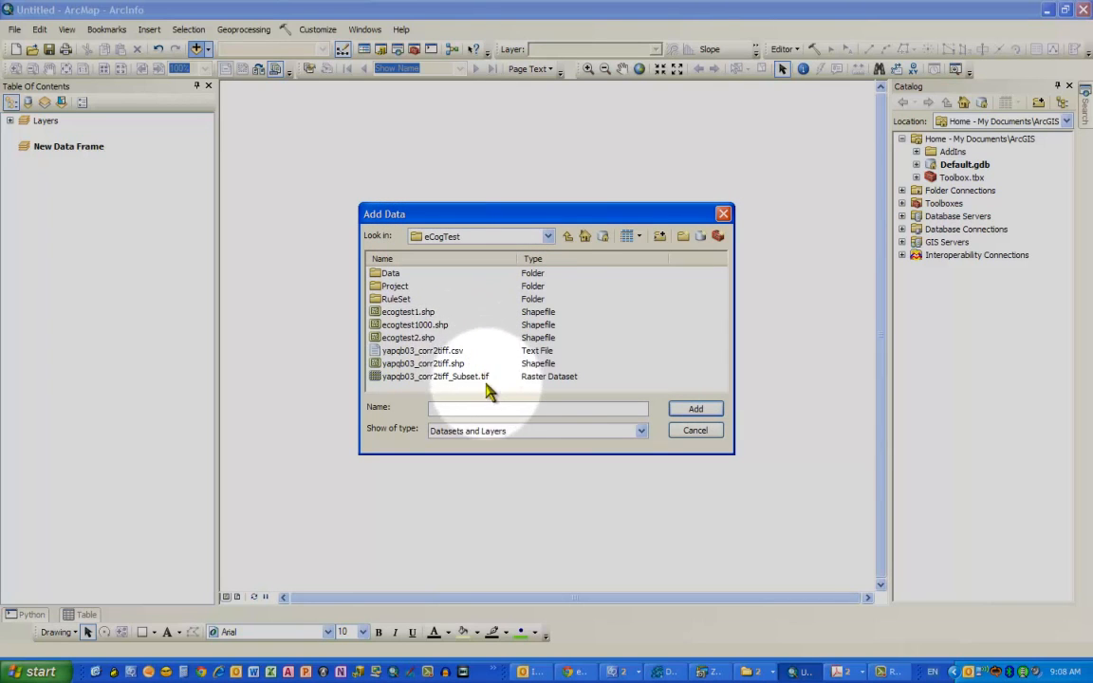
{"action": "left_click", "coordinate": [414, 325]}
{"action": "left_click", "coordinate": [695, 409]}
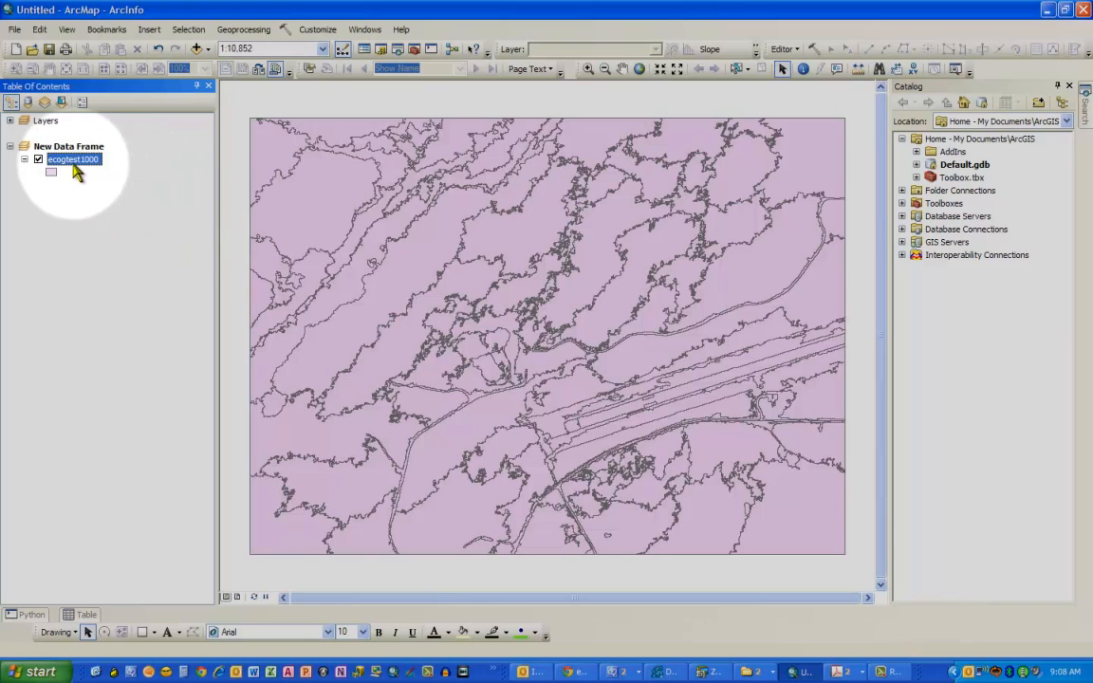
- Open the layer's properties and symbolize it by unique values of the Class_name field, adding all values
{"action": "right_click", "coordinate": [70, 155]}
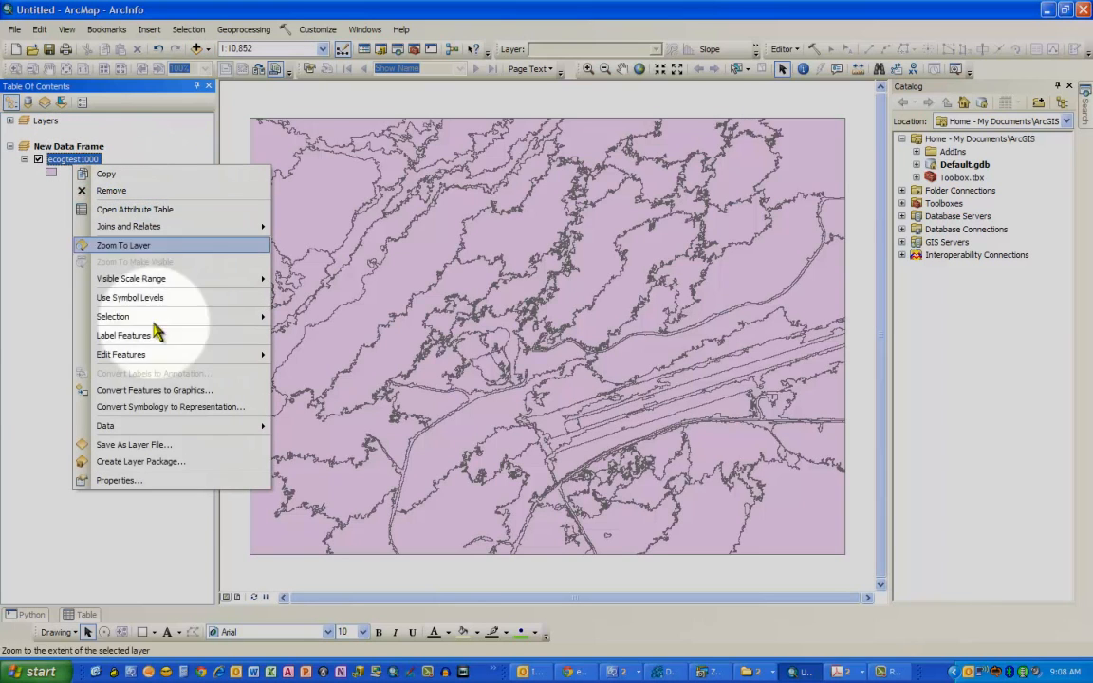
{"action": "left_click", "coordinate": [179, 484]}
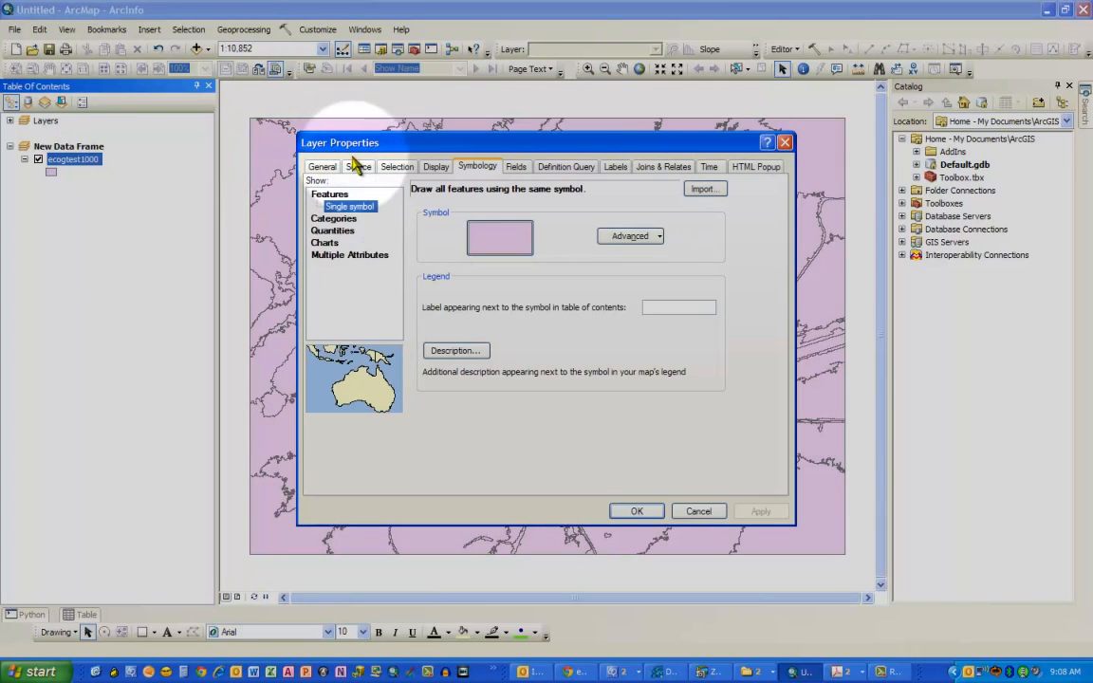
{"action": "left_click", "coordinate": [359, 168]}
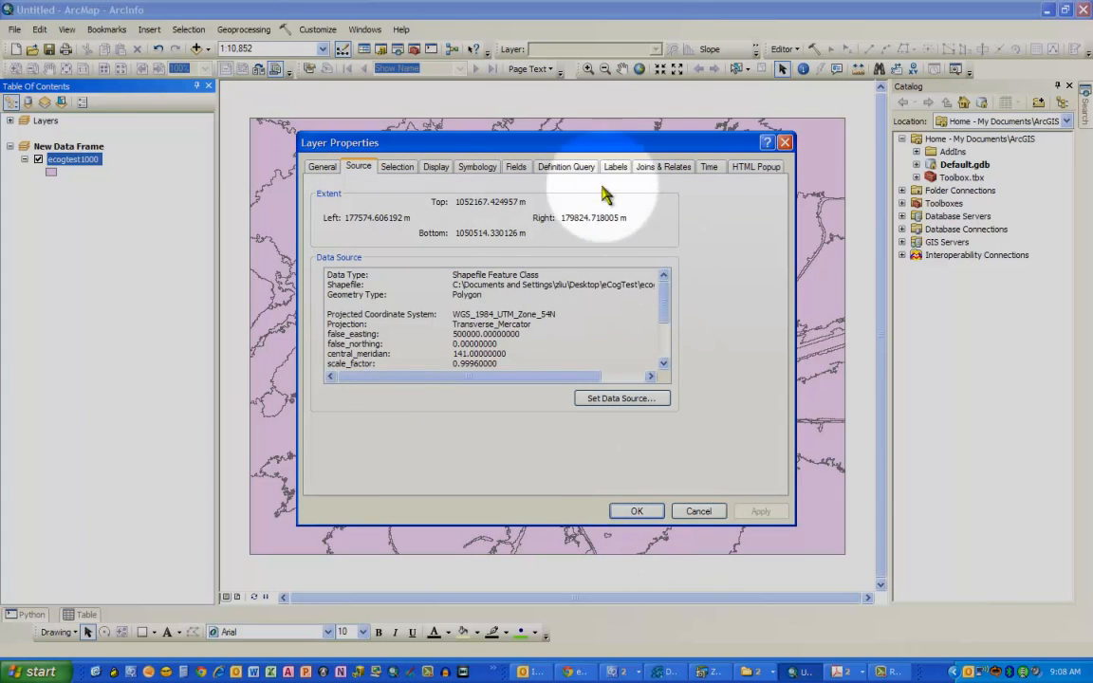
{"action": "left_click", "coordinate": [479, 168]}
{"action": "left_click", "coordinate": [337, 218]}
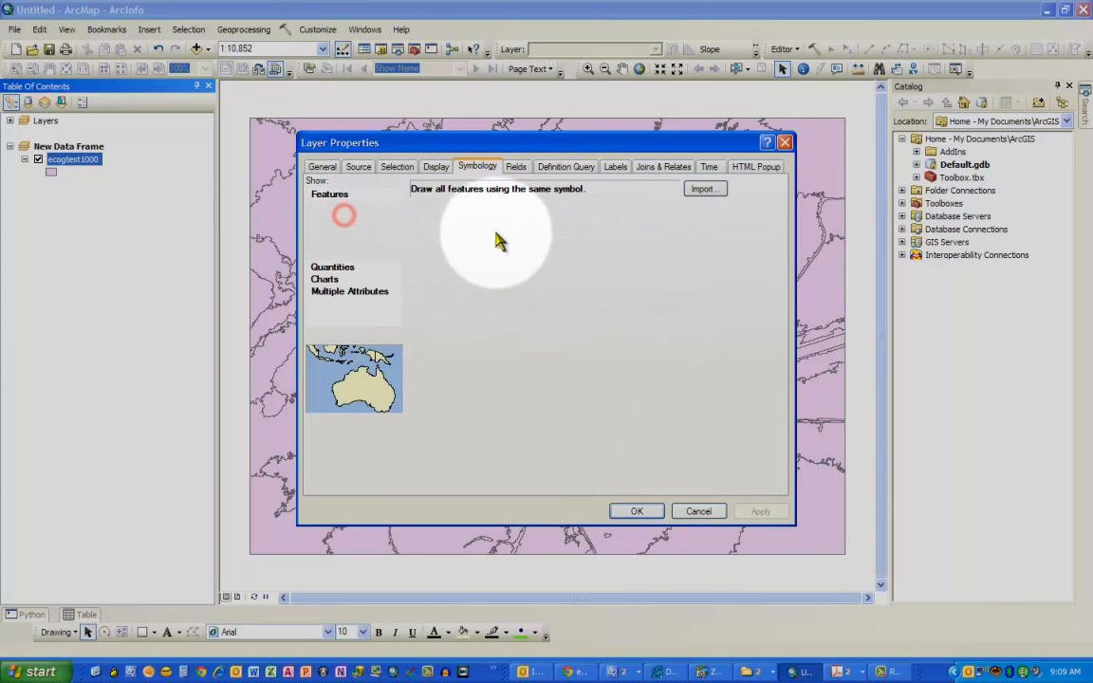
{"action": "left_click", "coordinate": [489, 234]}
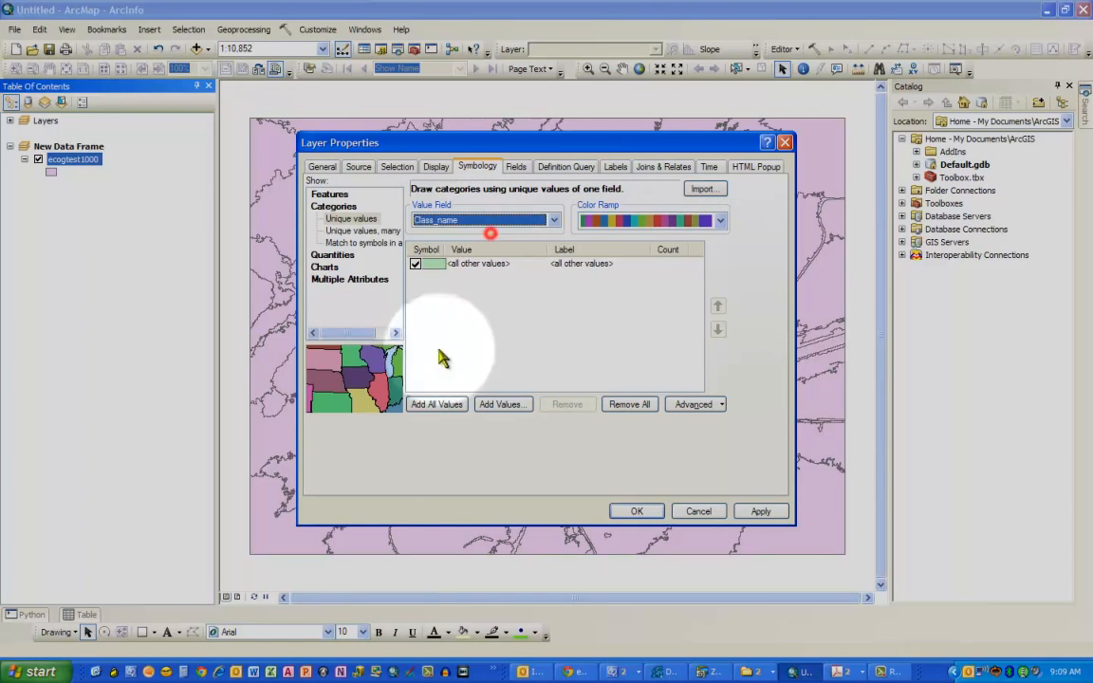
{"action": "left_click", "coordinate": [432, 405]}
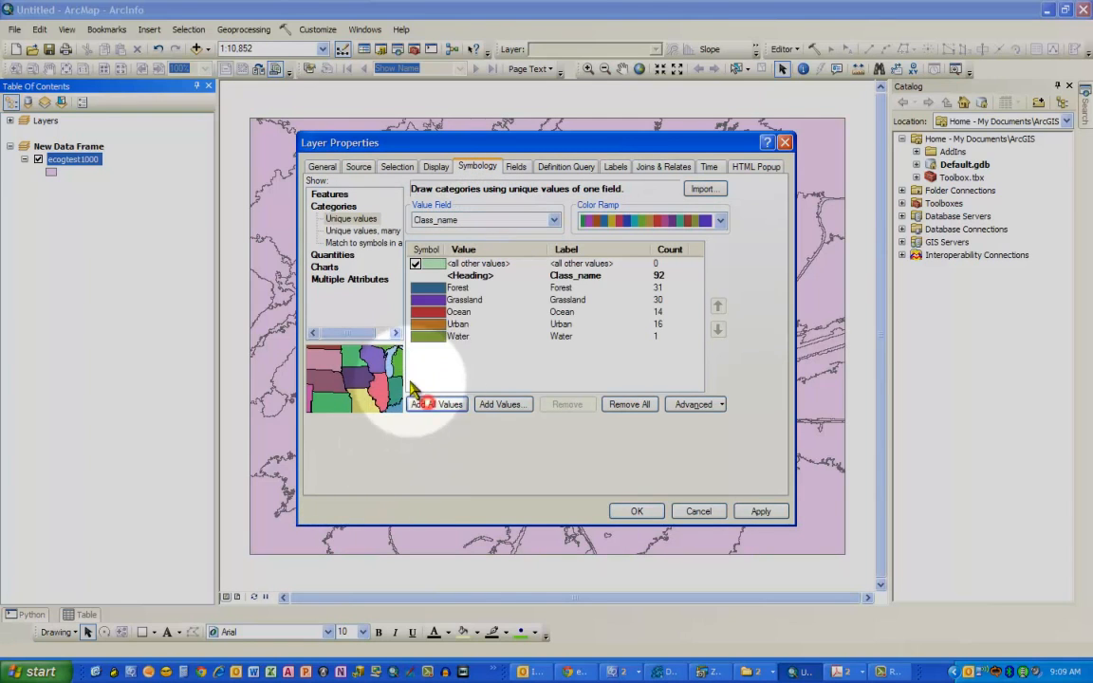
- Change the Forest class symbol's fill colour to dark green
{"action": "double_click", "coordinate": [428, 287]}
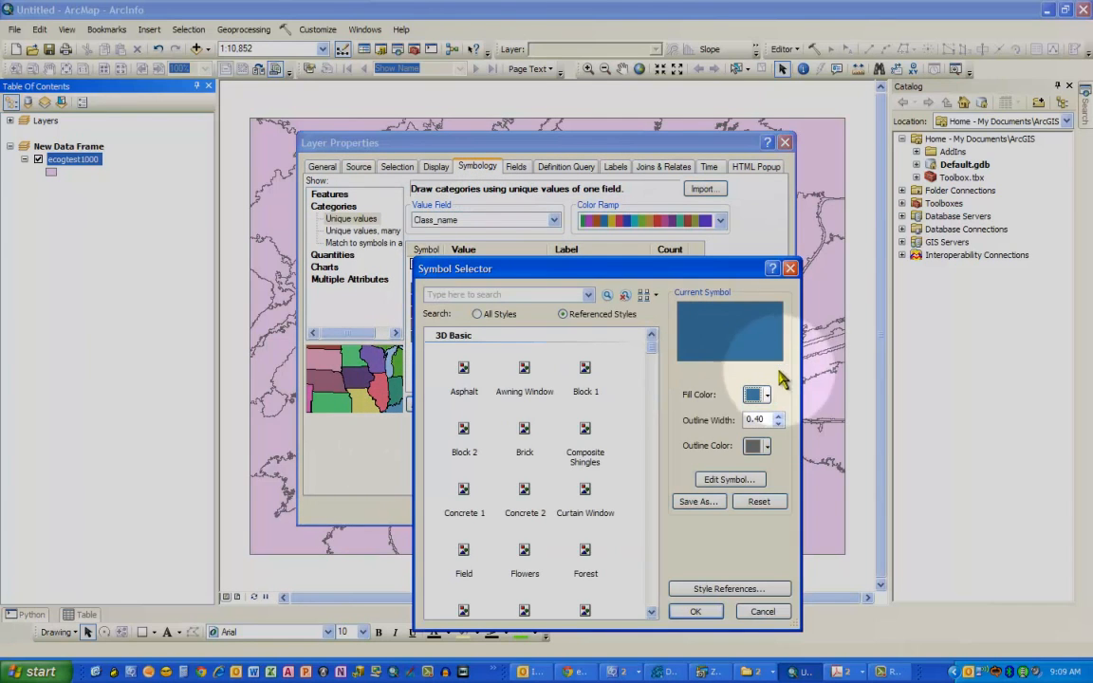
{"action": "left_click", "coordinate": [759, 395]}
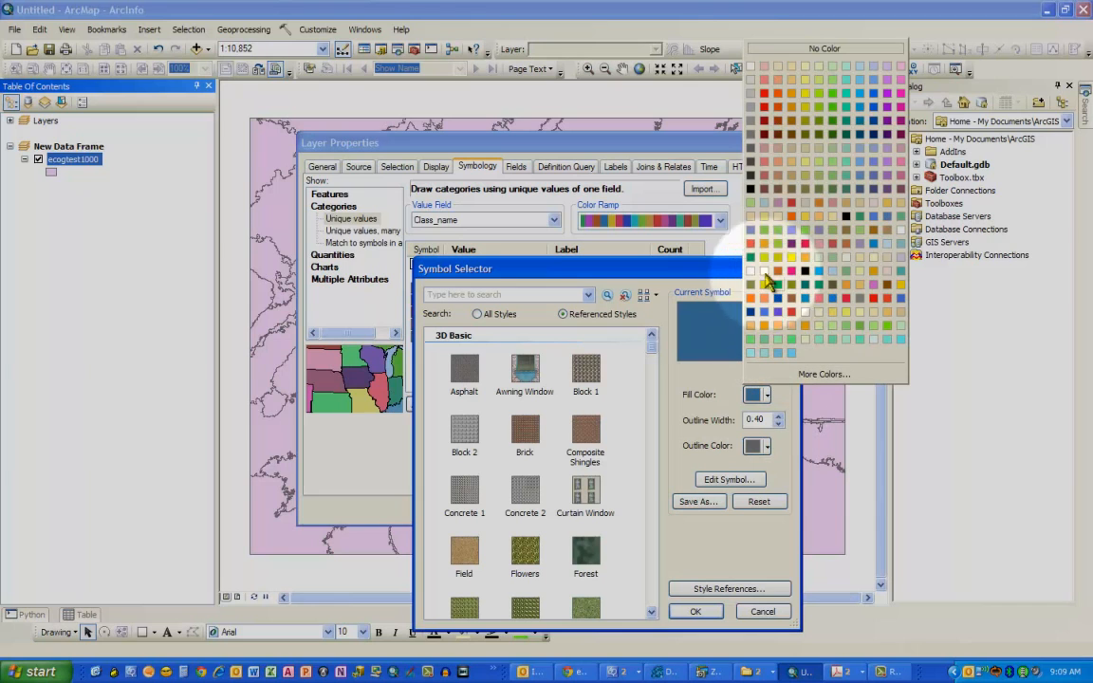
{"action": "left_click", "coordinate": [828, 138]}
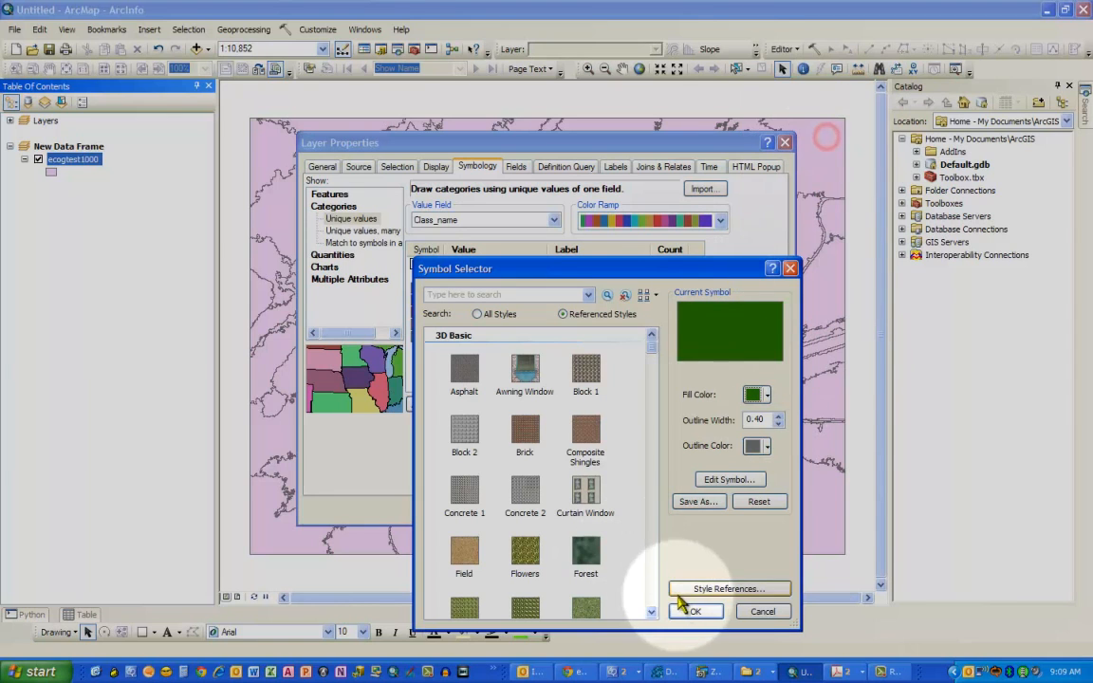
{"action": "left_click", "coordinate": [696, 611]}
- Change the Grassland class symbol's fill colour to yellow
{"action": "double_click", "coordinate": [437, 297]}
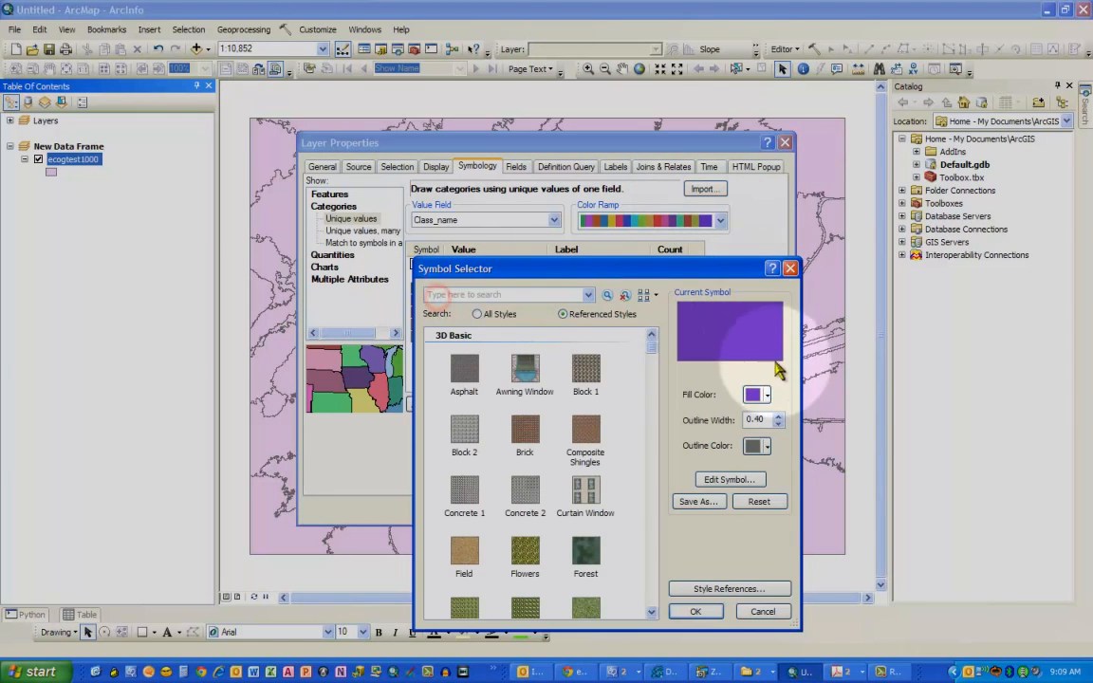
{"action": "left_click", "coordinate": [759, 394]}
{"action": "left_click", "coordinate": [806, 93]}
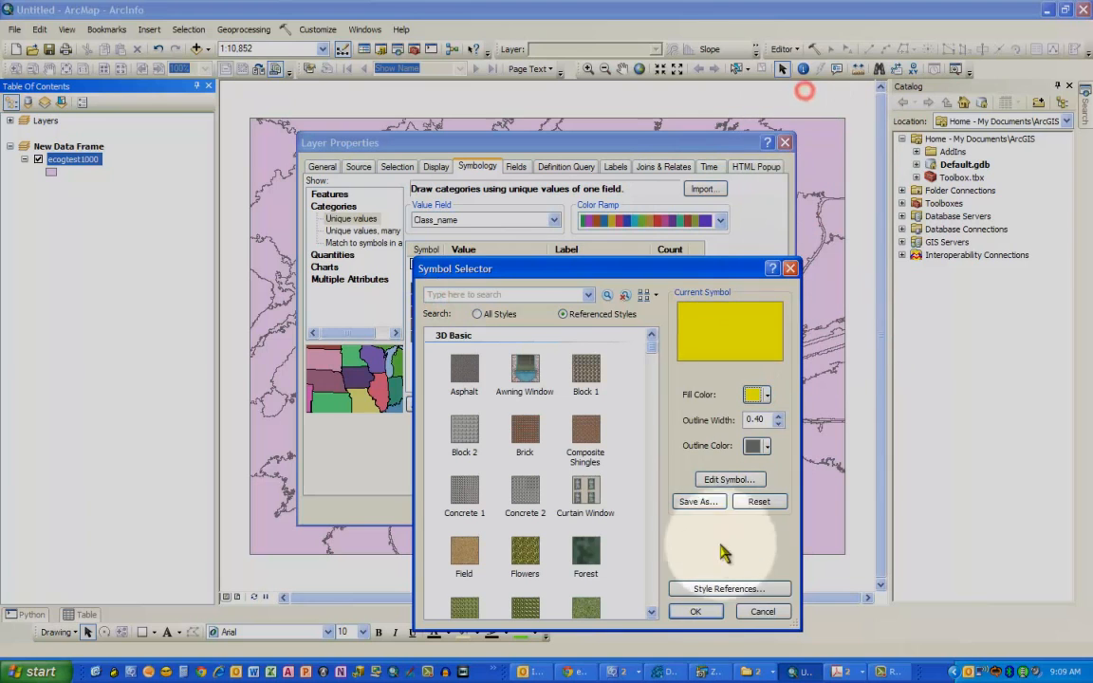
{"action": "left_click", "coordinate": [695, 611]}
- Change the Ocean class symbol's fill colour to dark blue
{"action": "left_click", "coordinate": [440, 313]}
{"action": "double_click", "coordinate": [438, 313]}
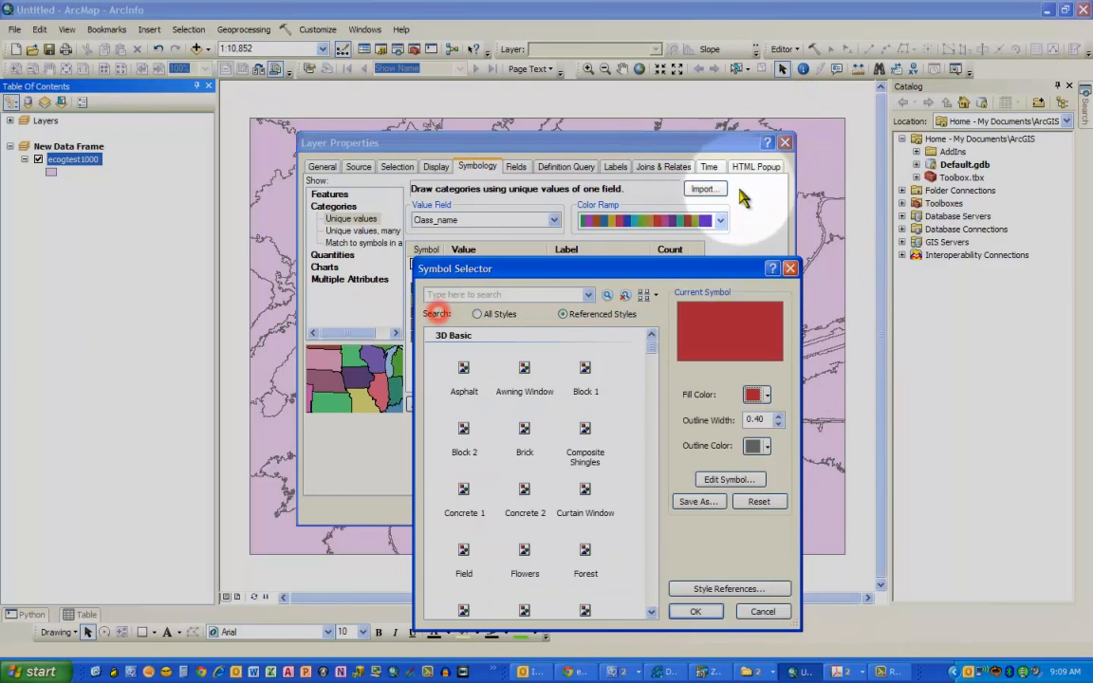
{"action": "left_click", "coordinate": [765, 396]}
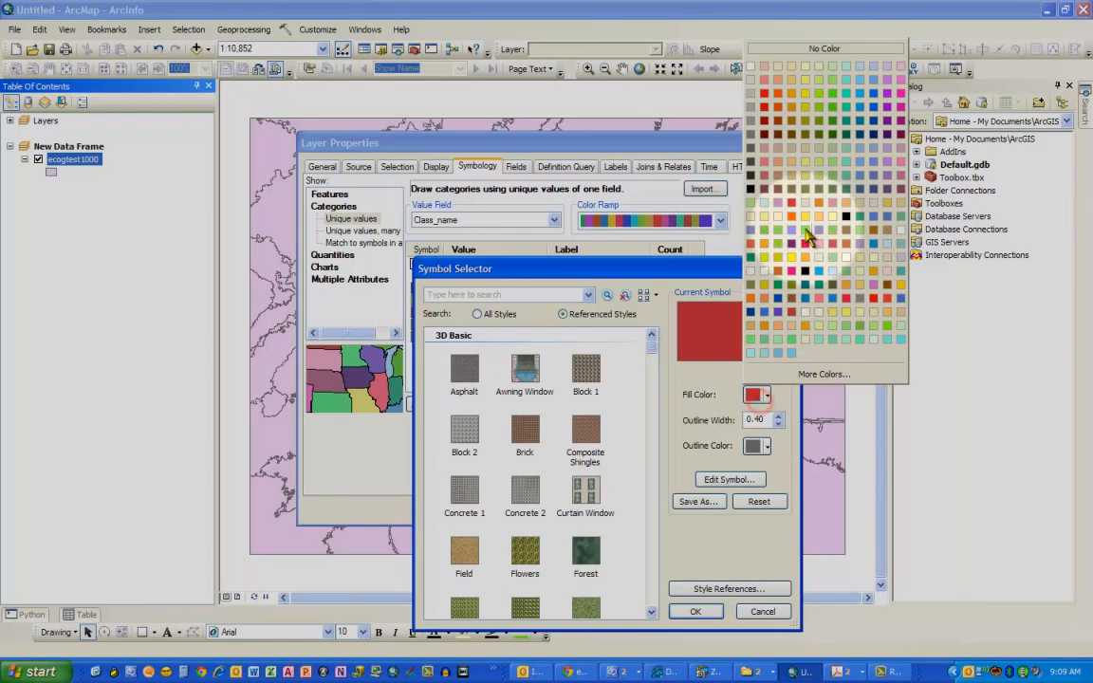
{"action": "left_click", "coordinate": [750, 313]}
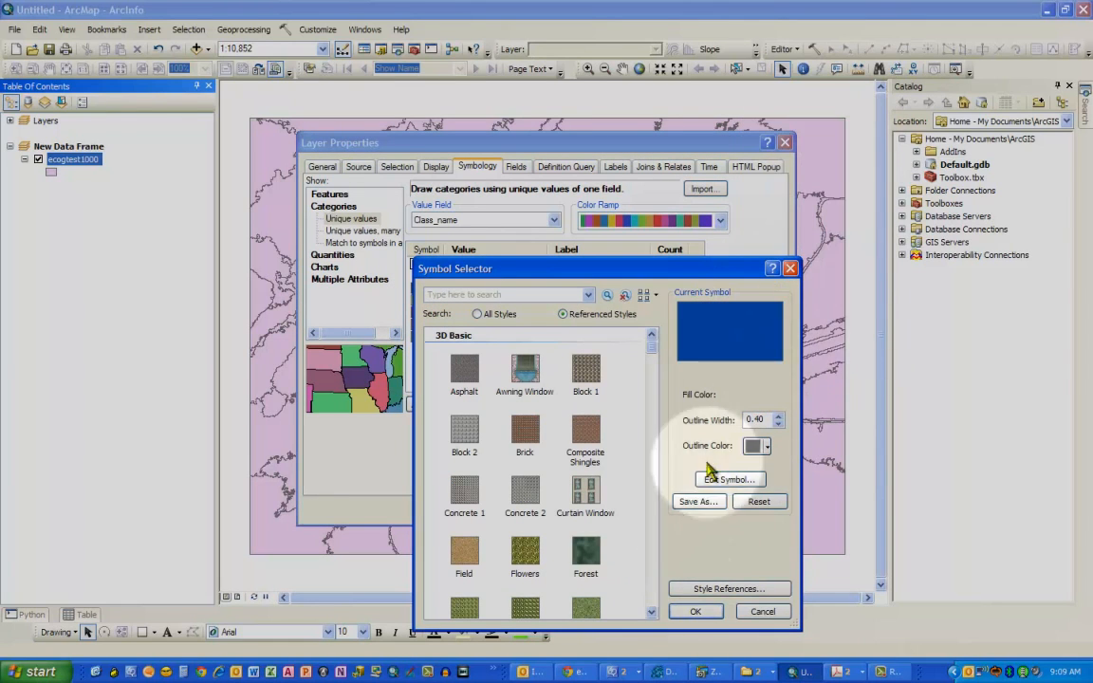
{"action": "left_click", "coordinate": [696, 613]}
- Change the Urban class symbol's fill colour to magenta
{"action": "double_click", "coordinate": [430, 325]}
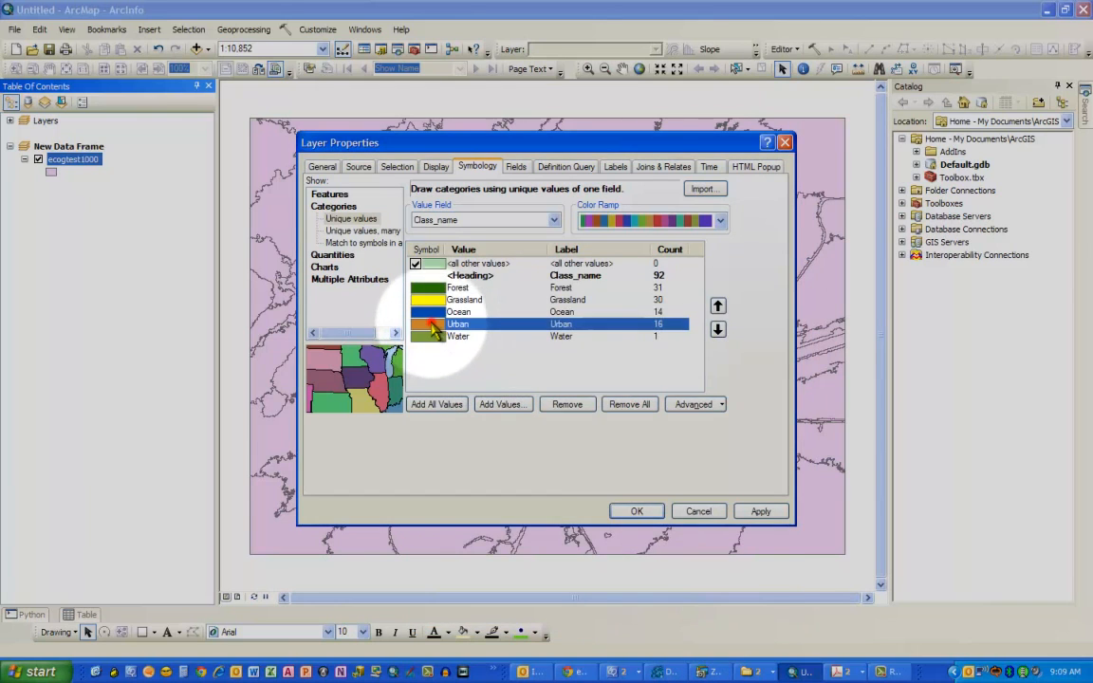
{"action": "left_click", "coordinate": [766, 395]}
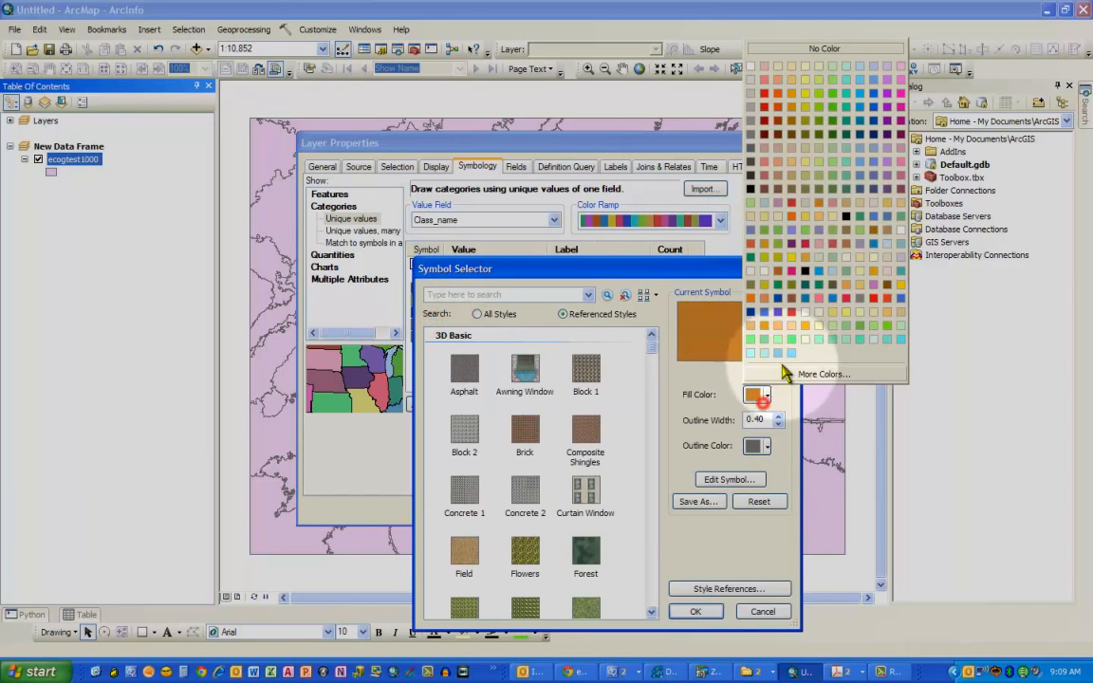
{"action": "left_click", "coordinate": [902, 111]}
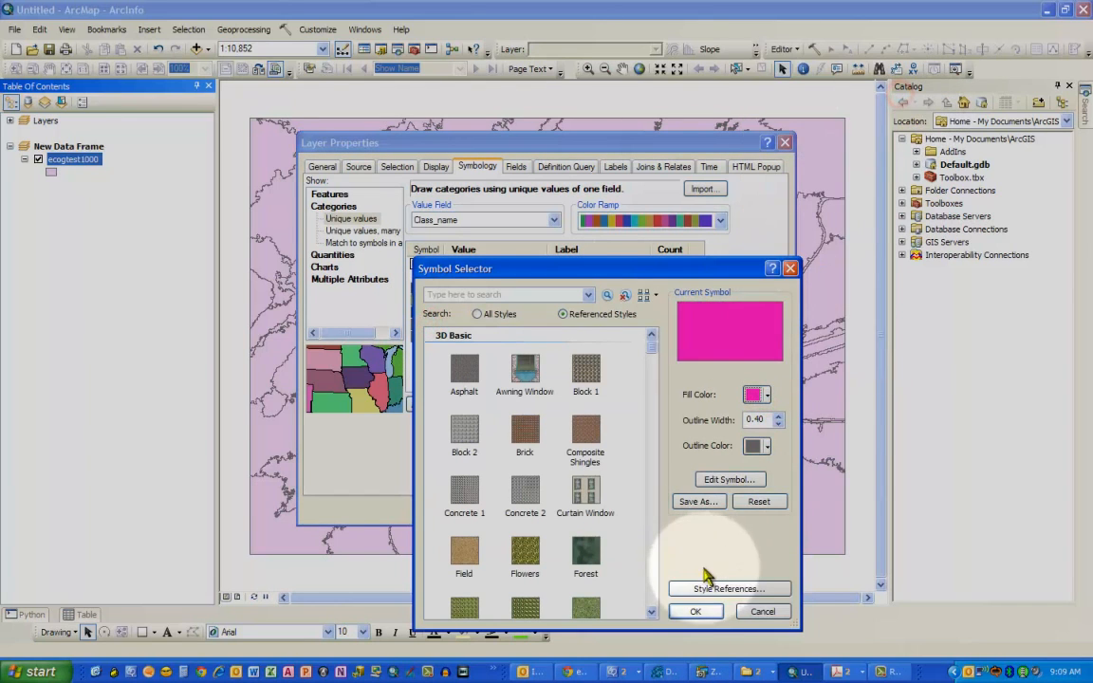
{"action": "left_click", "coordinate": [695, 611]}
- Change the Water class symbol's fill colour to bright blue and apply the symbology to the layer
{"action": "double_click", "coordinate": [429, 336]}
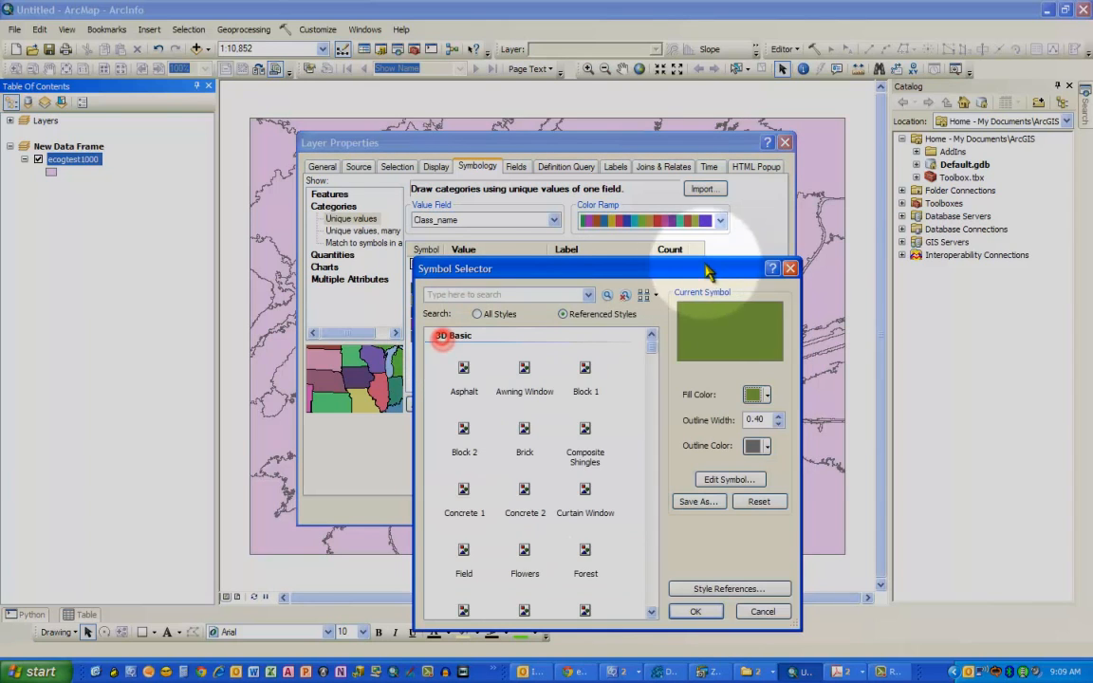
{"action": "left_click", "coordinate": [761, 395]}
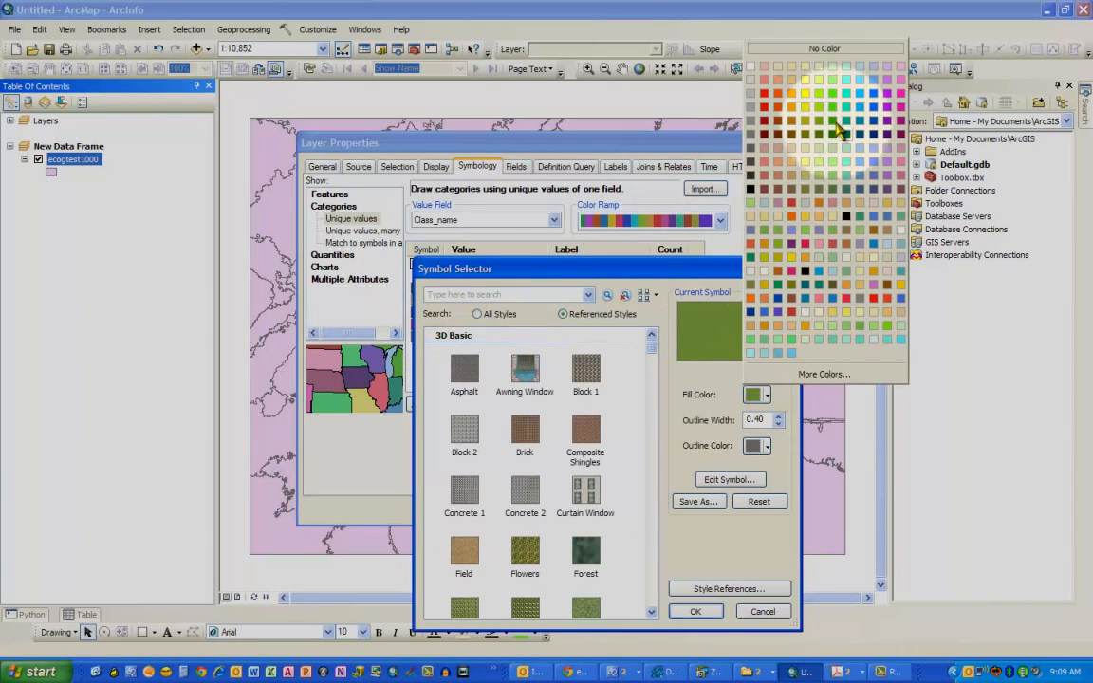
{"action": "left_click", "coordinate": [878, 100]}
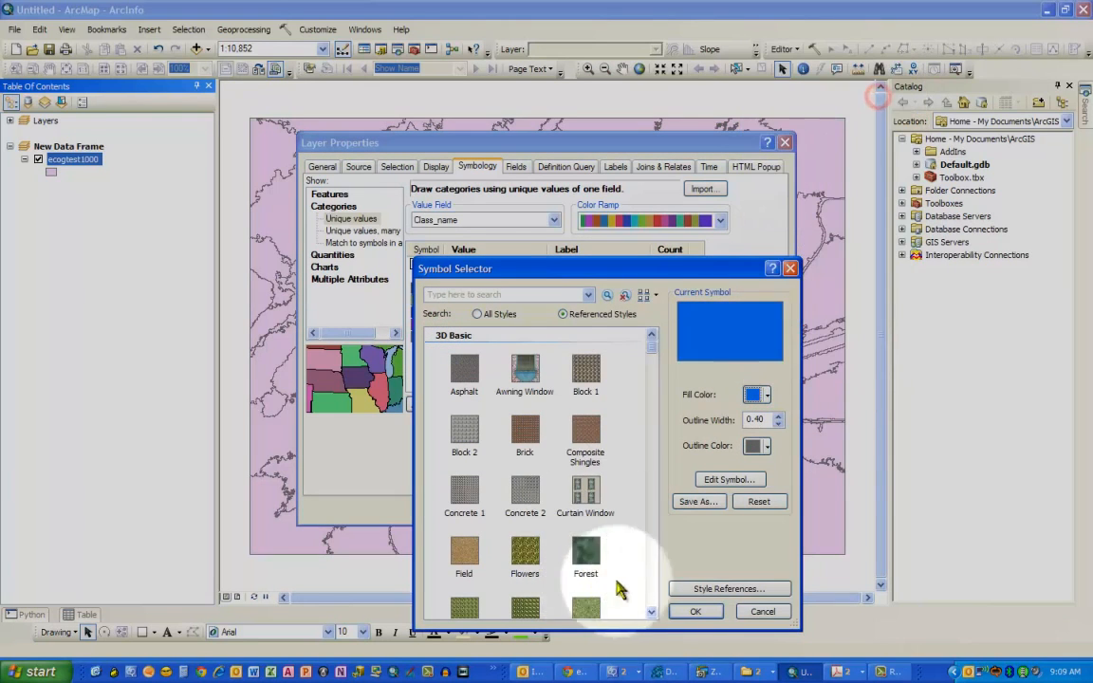
{"action": "left_click", "coordinate": [695, 612]}
{"action": "left_click", "coordinate": [650, 512]}
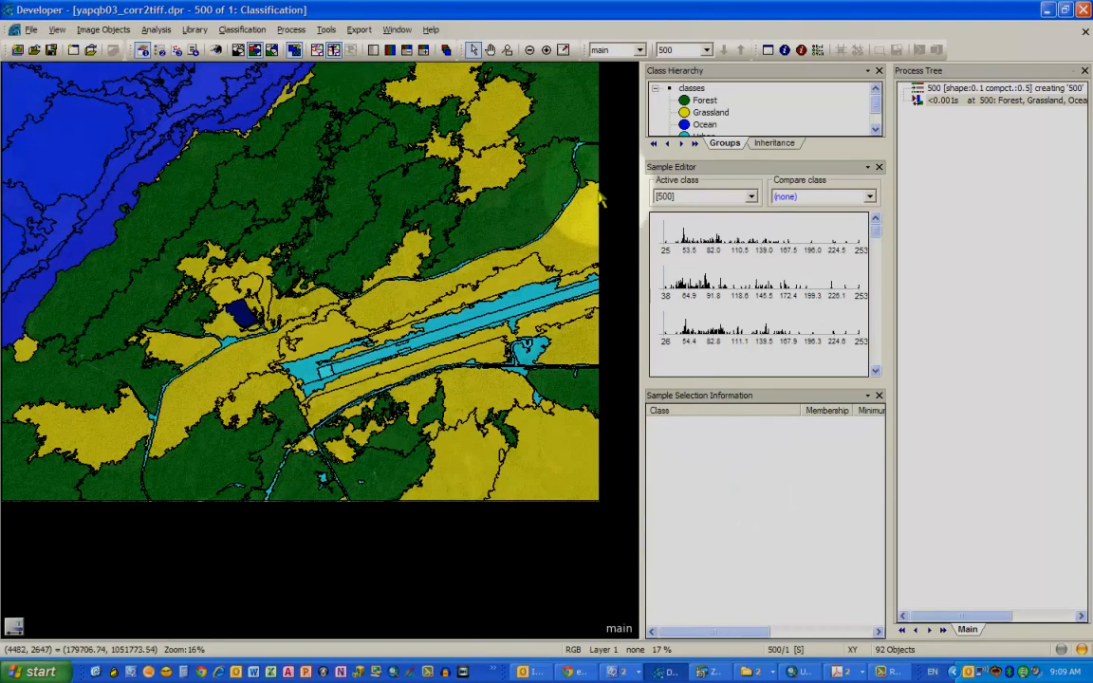
- Review which classes the standard nearest neighbor classifier is applied to, without changing them
{"action": "left_click", "coordinate": [256, 32]}
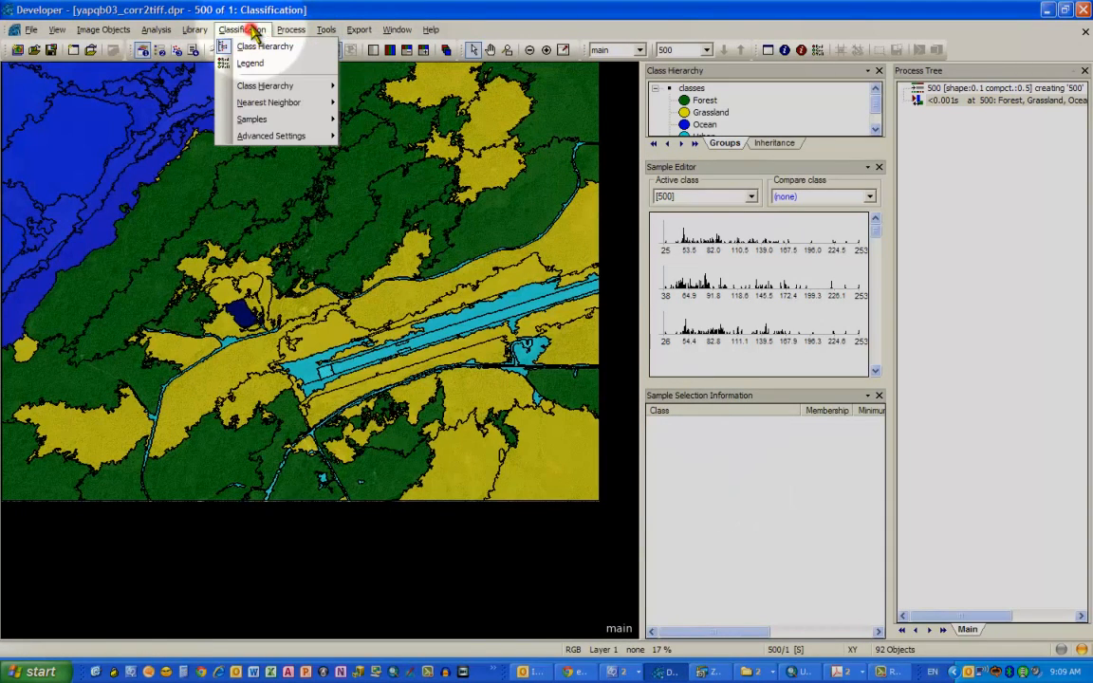
{"action": "left_click", "coordinate": [302, 104]}
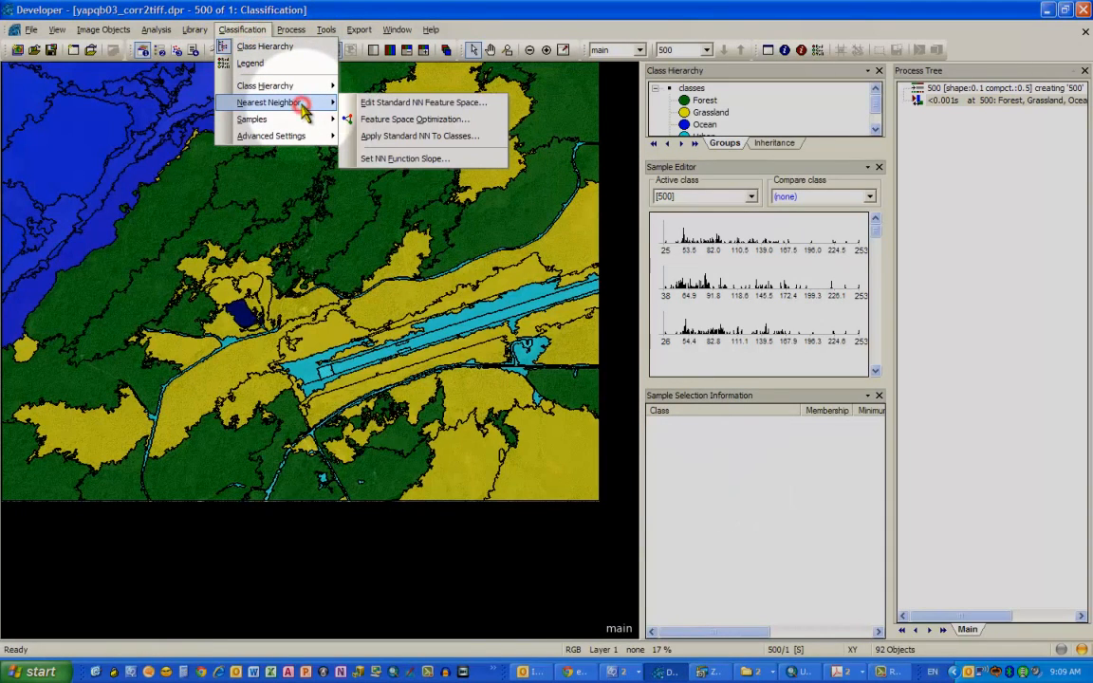
{"action": "left_click", "coordinate": [411, 137]}
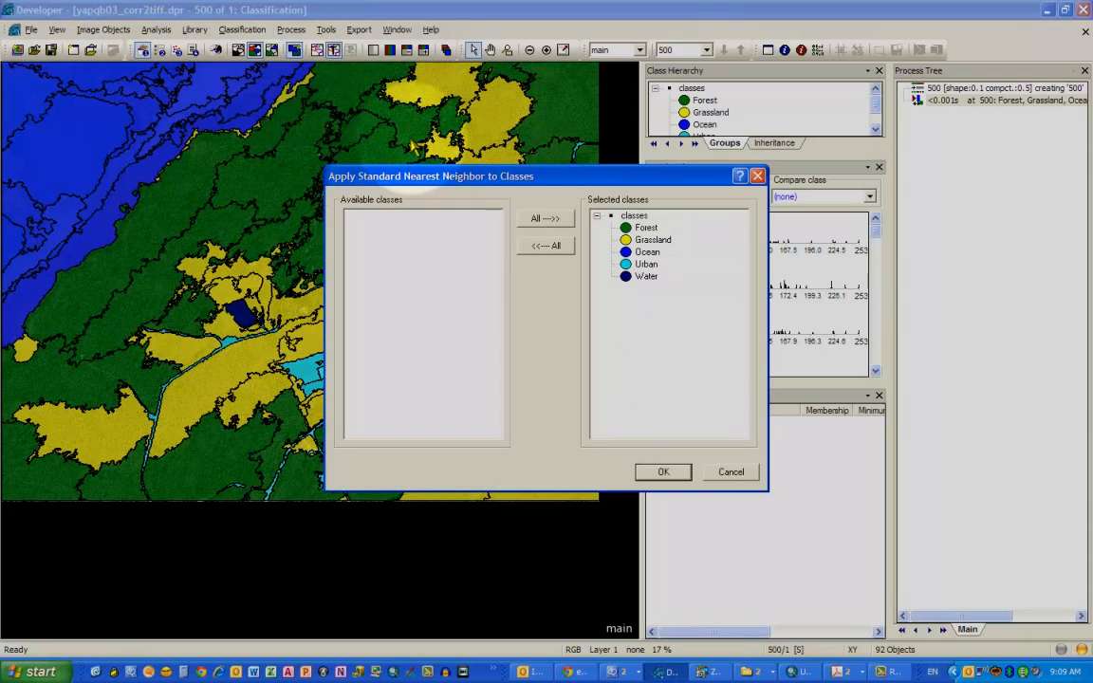
{"action": "left_click", "coordinate": [732, 472]}
- Inspect the standard nearest neighbor feature space and the available feature categories, leaving it unchanged
{"action": "left_click", "coordinate": [242, 29]}
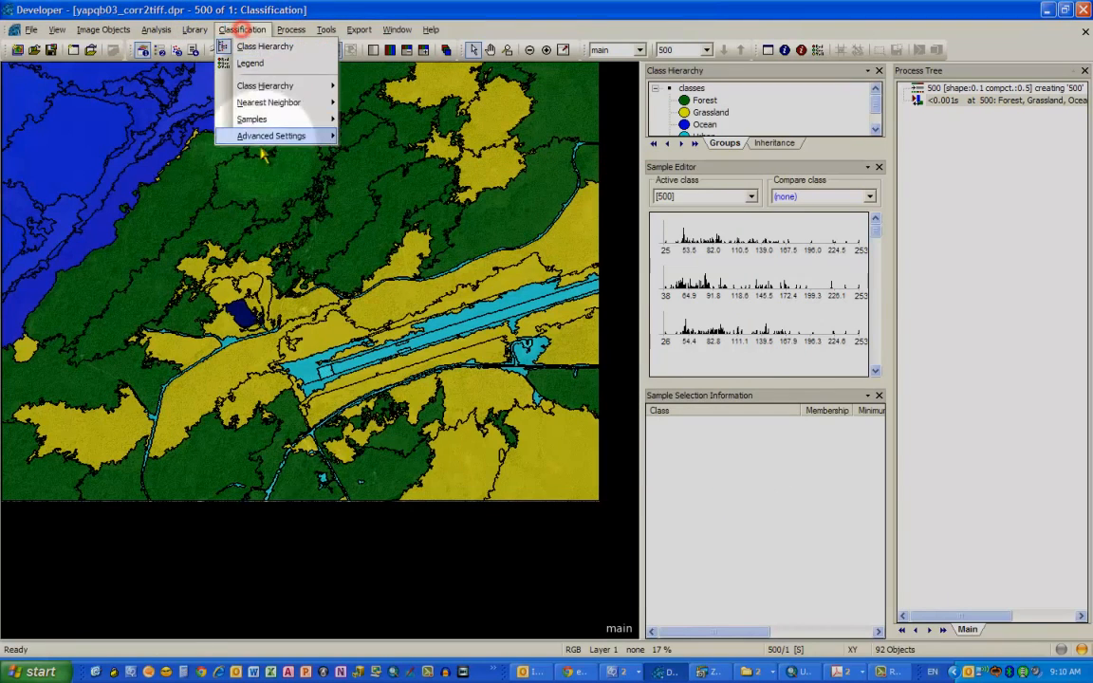
{"action": "left_click", "coordinate": [273, 103]}
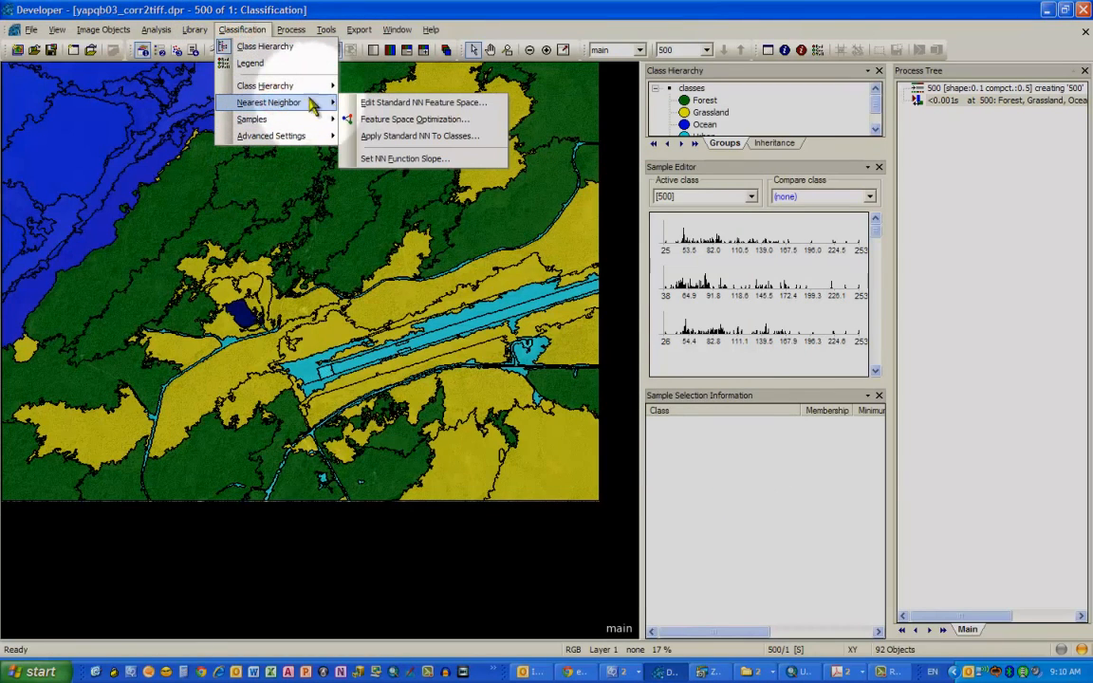
{"action": "left_click", "coordinate": [368, 102]}
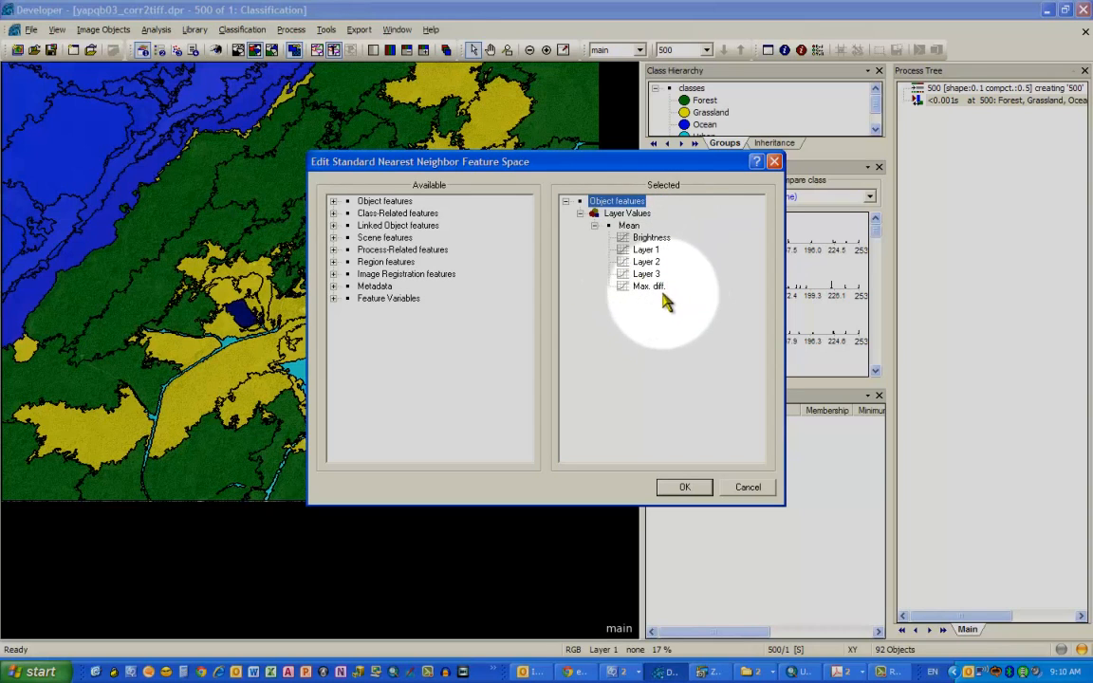
{"action": "left_click", "coordinate": [333, 213]}
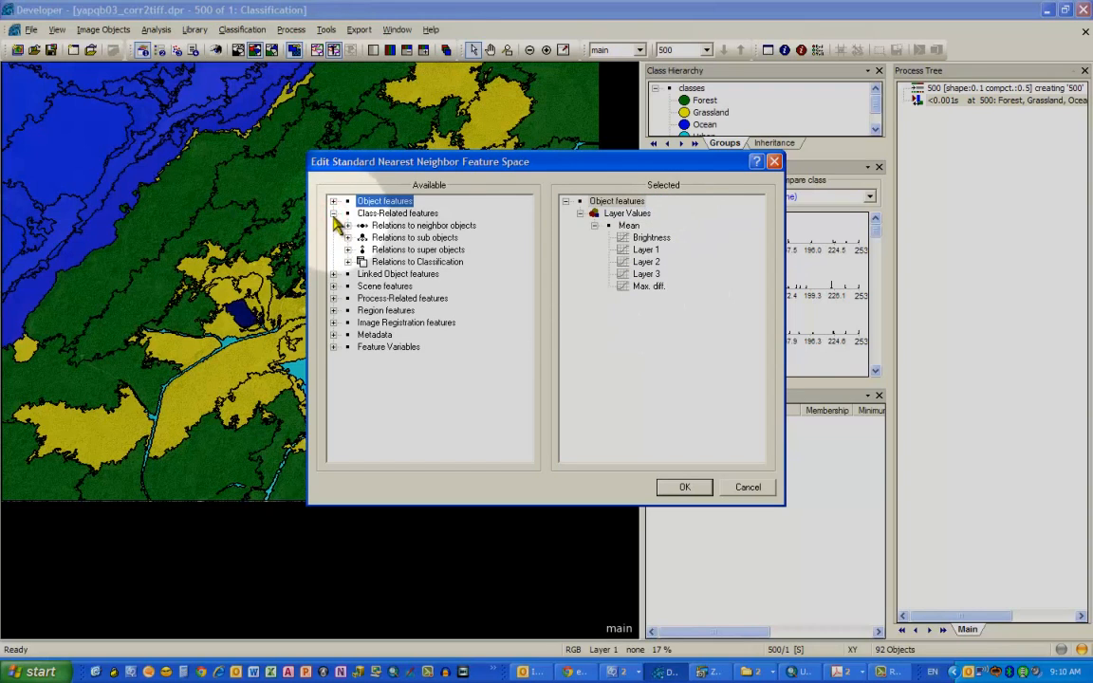
{"action": "left_click", "coordinate": [333, 214]}
{"action": "left_click", "coordinate": [333, 225]}
{"action": "left_click", "coordinate": [333, 226]}
{"action": "left_click", "coordinate": [333, 226]}
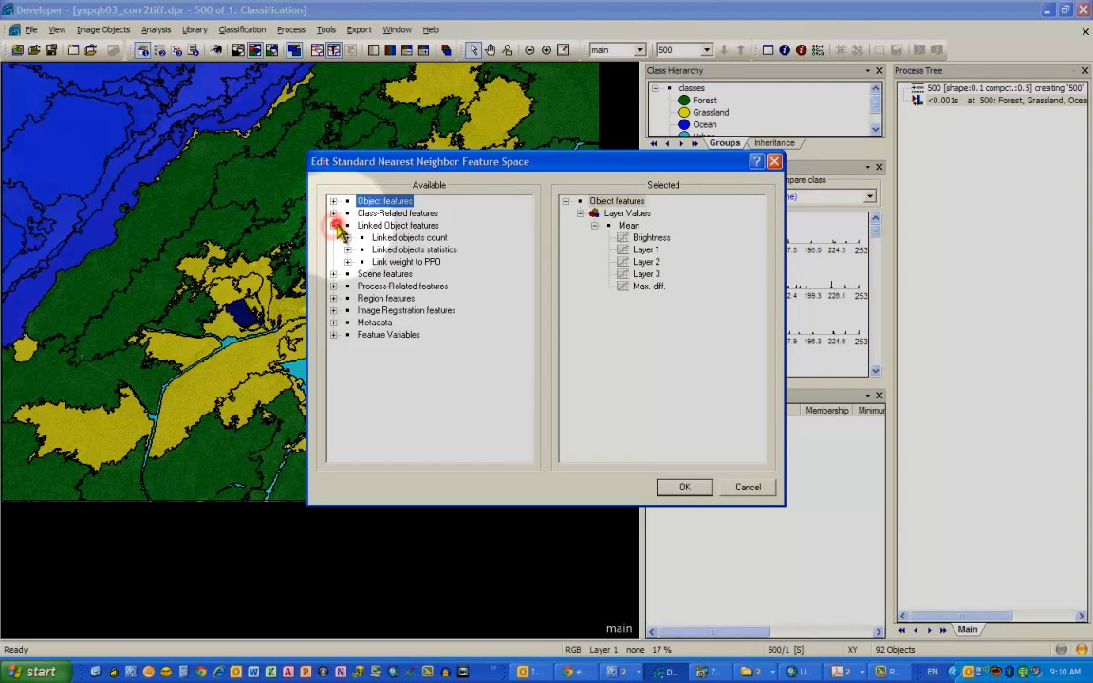
{"action": "left_click", "coordinate": [333, 226]}
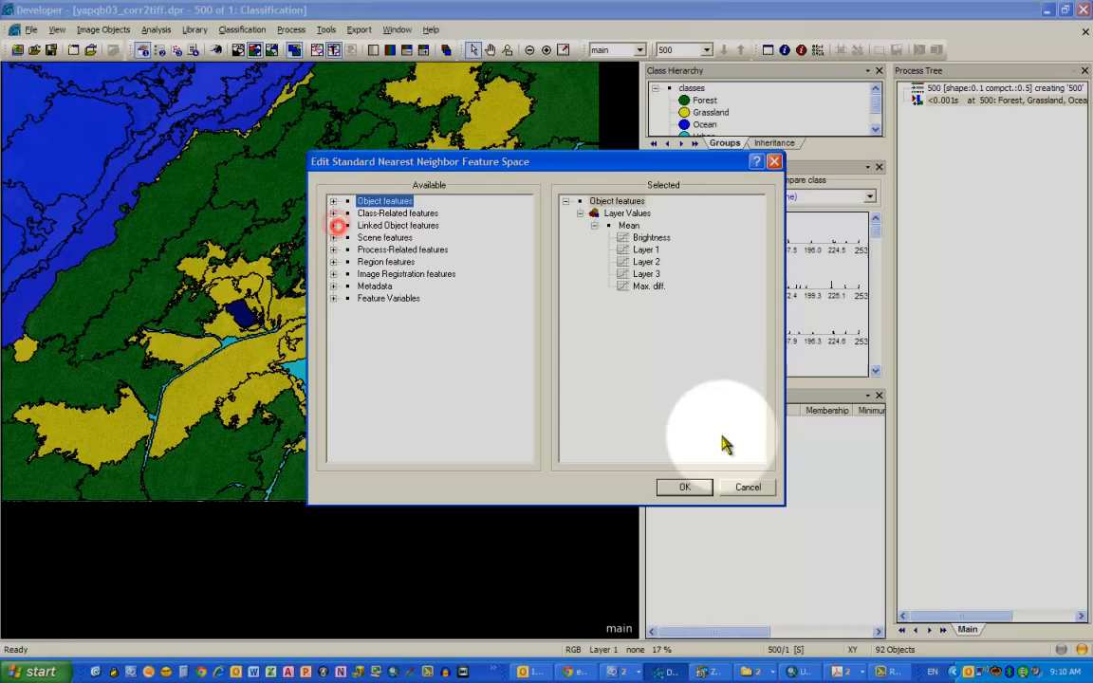
{"action": "left_click", "coordinate": [749, 488]}
- Activate the Select Samples tool and toggle between the samples view and the classification view
{"action": "left_click", "coordinate": [242, 29]}
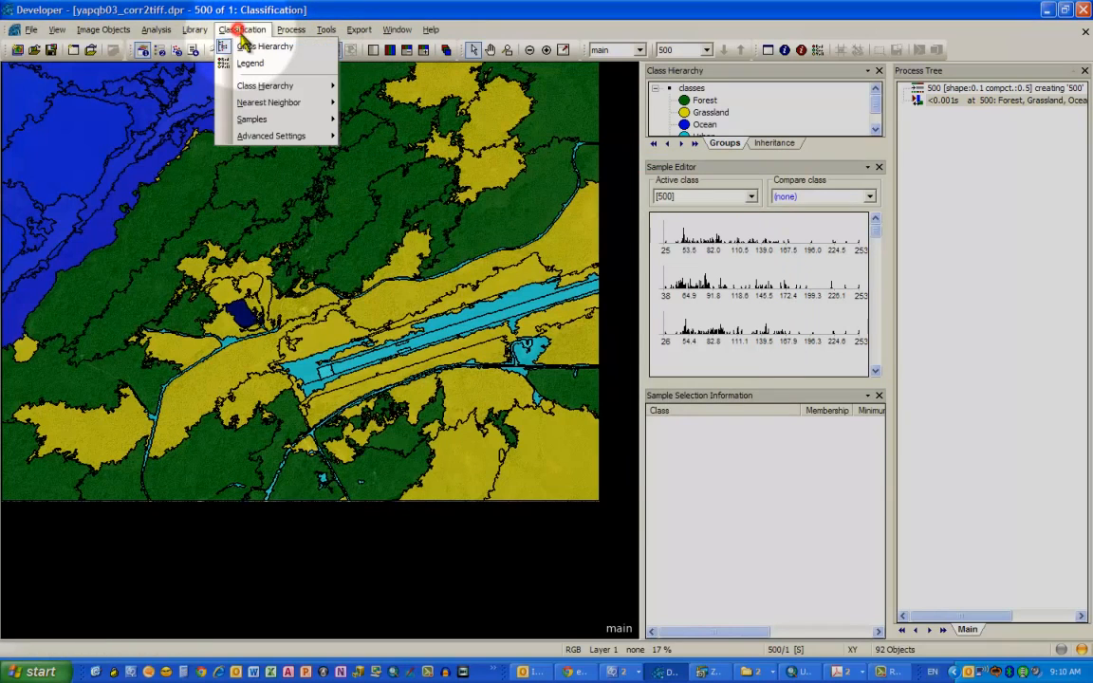
{"action": "left_click", "coordinate": [284, 120]}
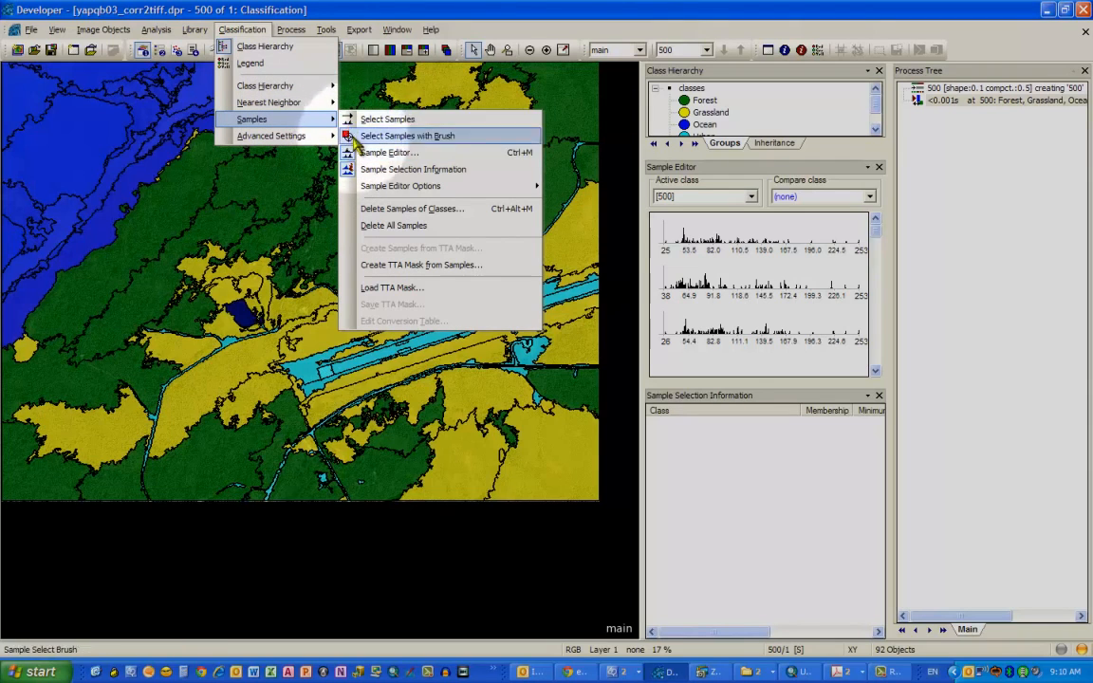
{"action": "left_click", "coordinate": [348, 120]}
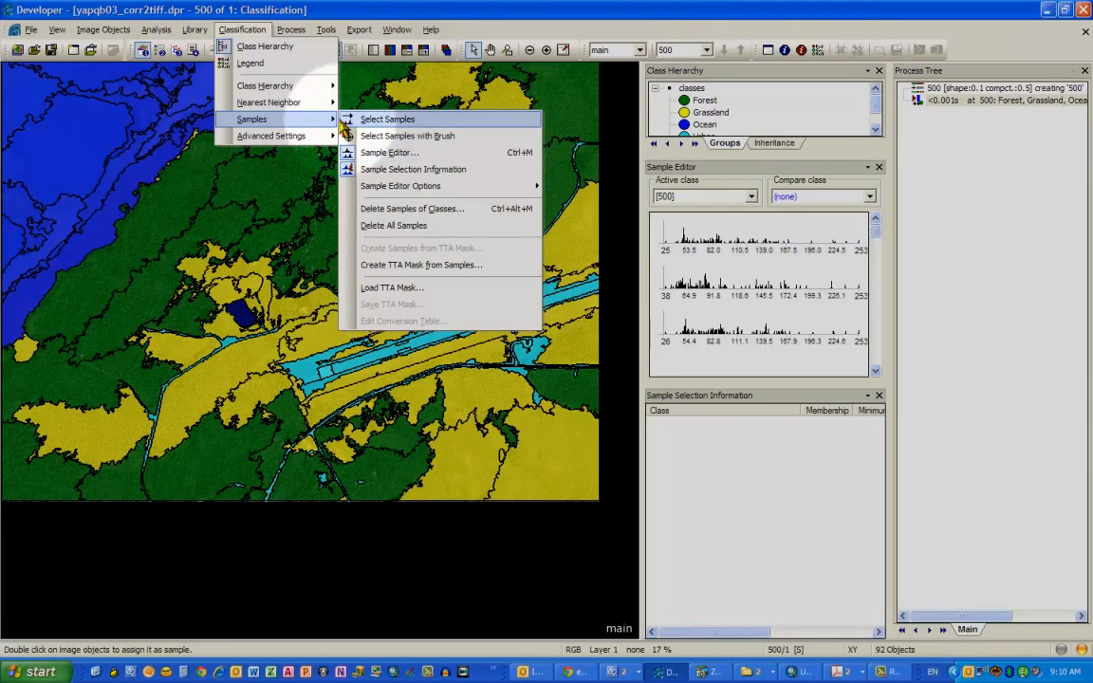
{"action": "left_click", "coordinate": [346, 120]}
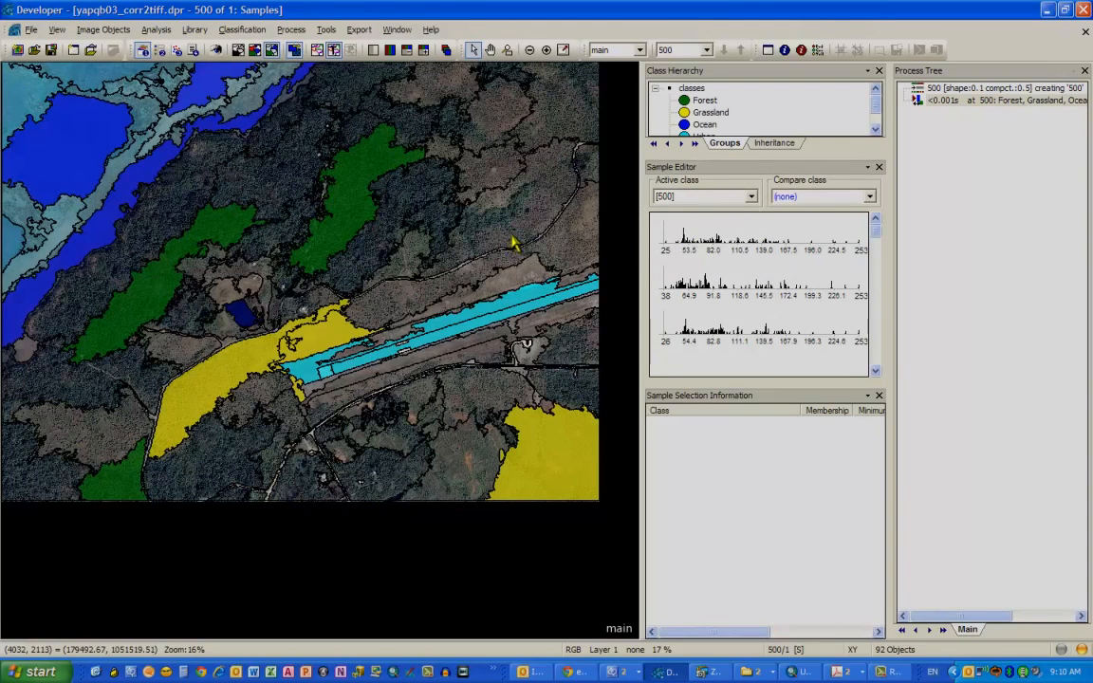
{"action": "left_click", "coordinate": [254, 49]}
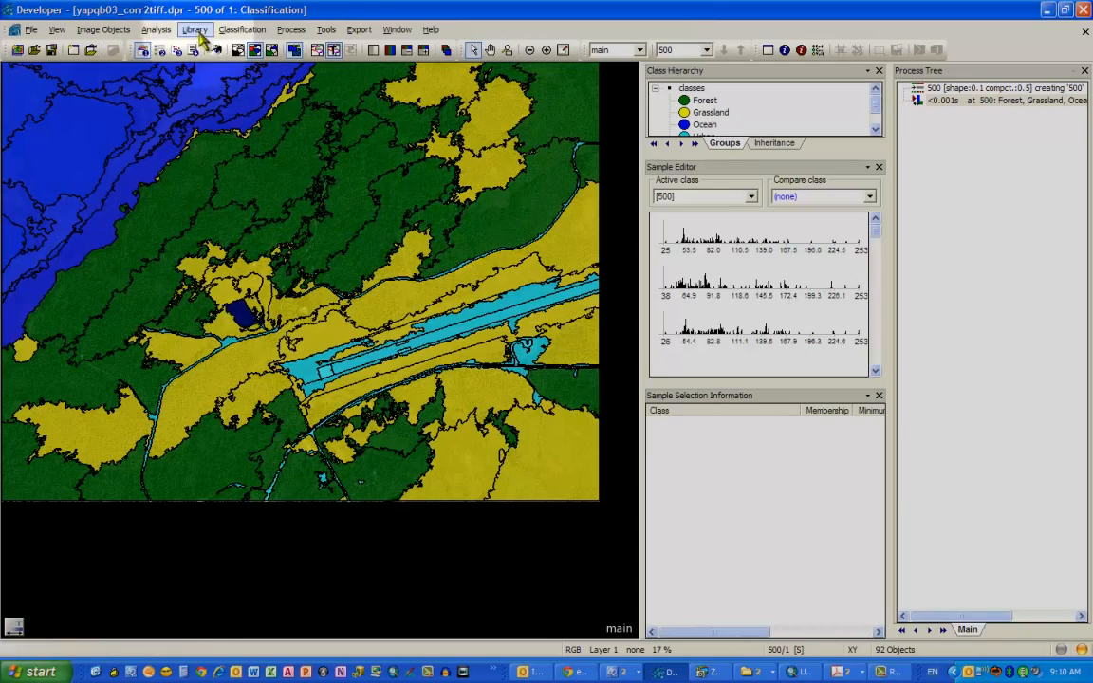
- Set the active sample class to Grassland and add the object in the upper right area as a Grassland sample
{"action": "left_click", "coordinate": [750, 196]}
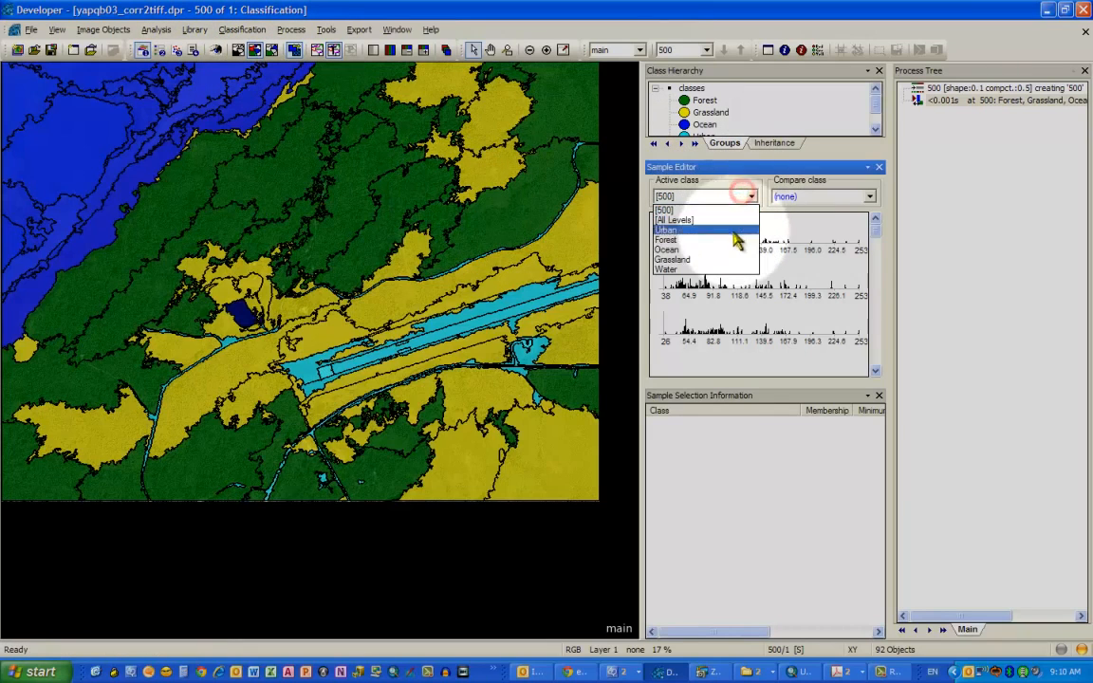
{"action": "left_click", "coordinate": [710, 259]}
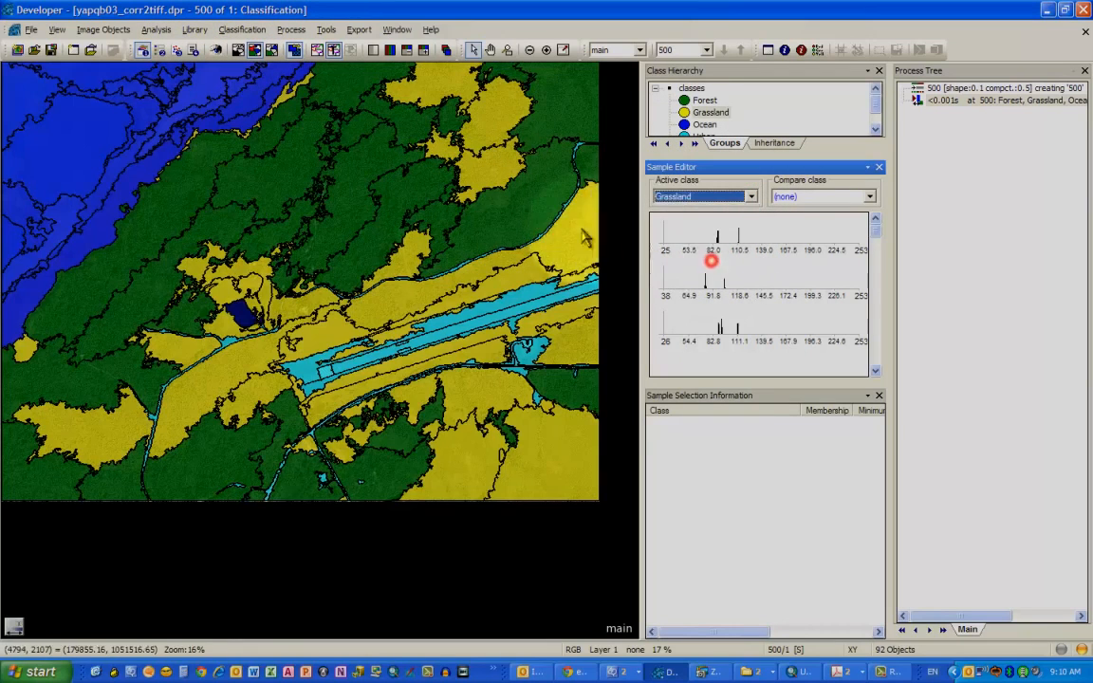
{"action": "left_click", "coordinate": [525, 221]}
{"action": "double_click", "coordinate": [523, 221]}
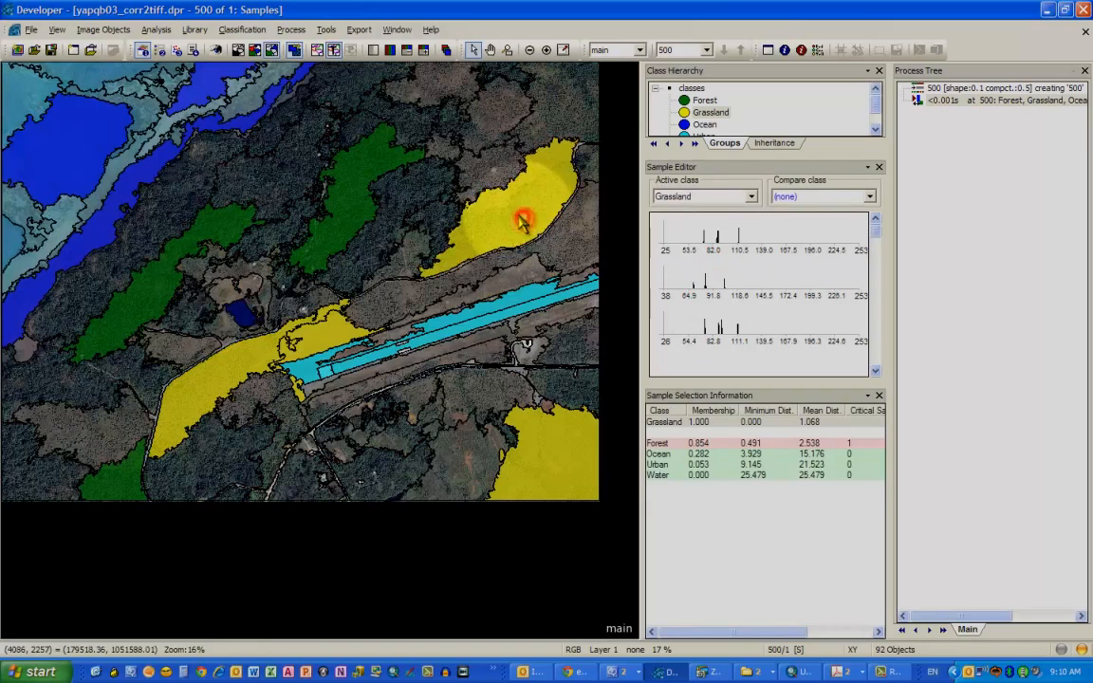
- Re-execute the classification process in the process tree
{"action": "left_click", "coordinate": [937, 100]}
{"action": "right_click", "coordinate": [926, 102]}
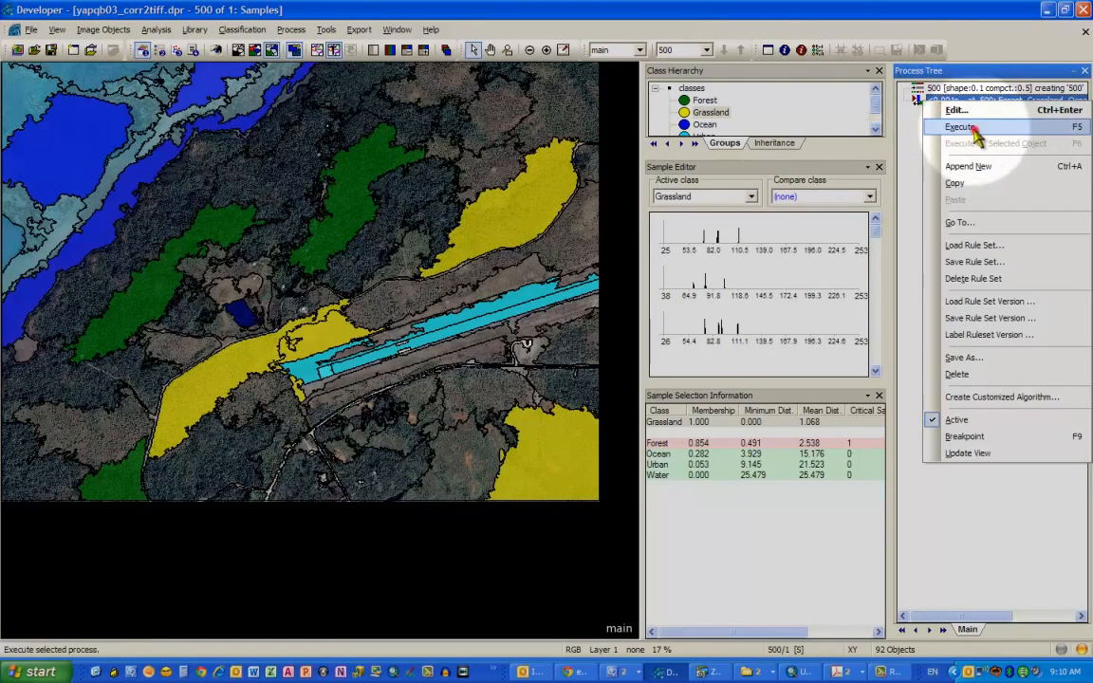
{"action": "left_click", "coordinate": [960, 127]}
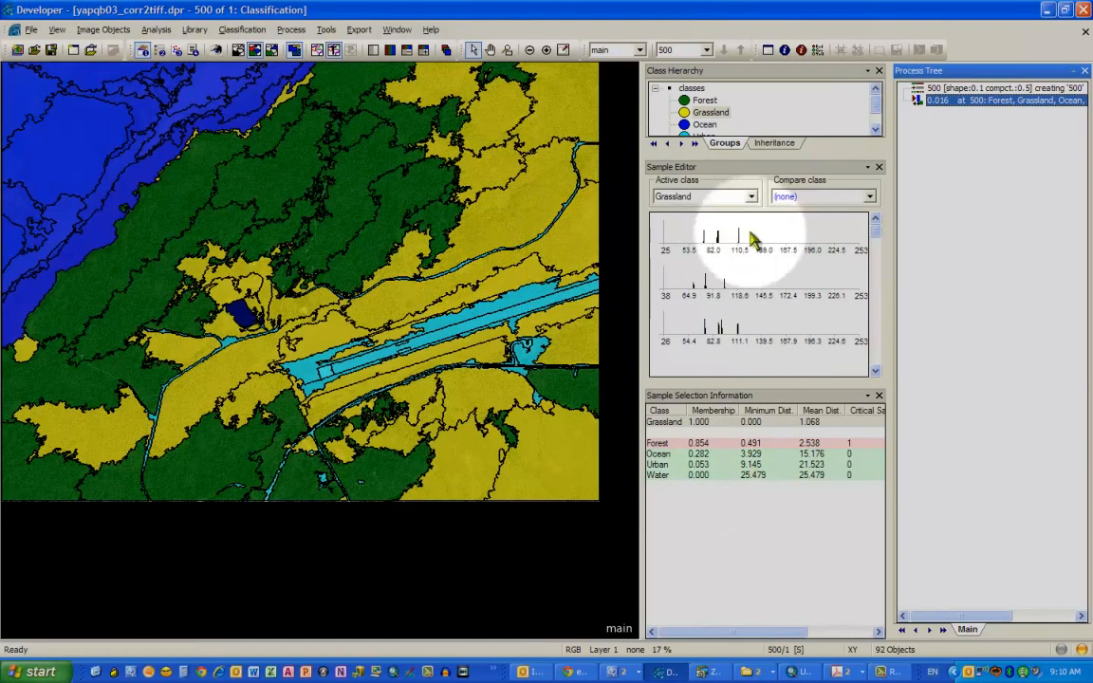
- Compare the Forest sample class against Urban in the Sample Editor
{"action": "left_click", "coordinate": [869, 199]}
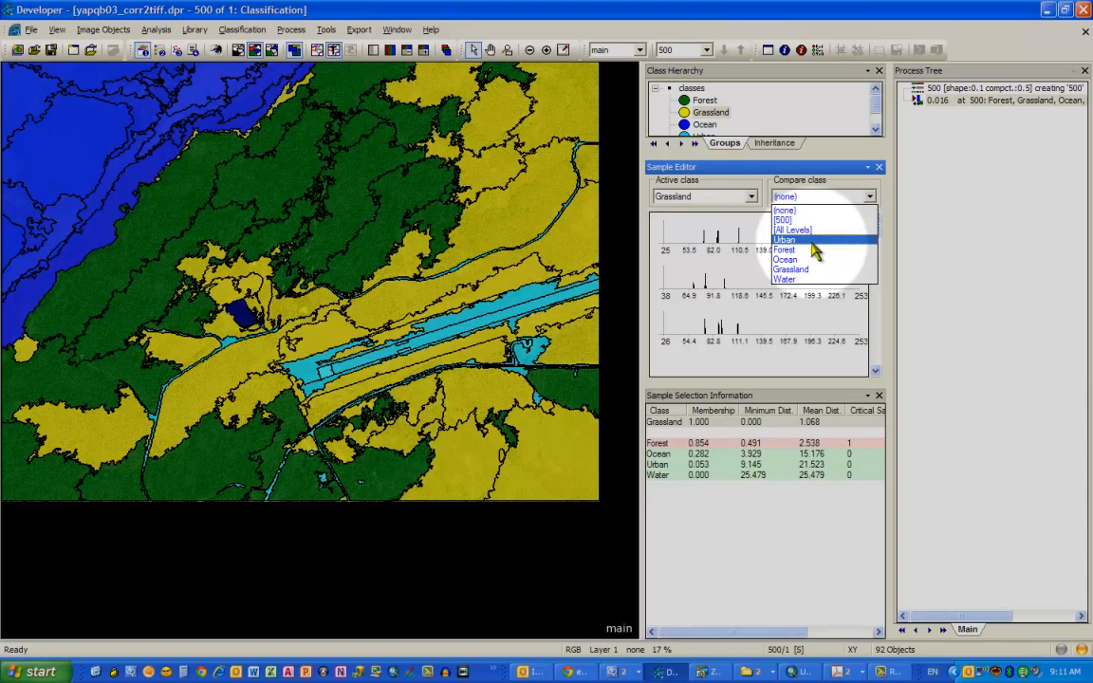
{"action": "left_click", "coordinate": [812, 241]}
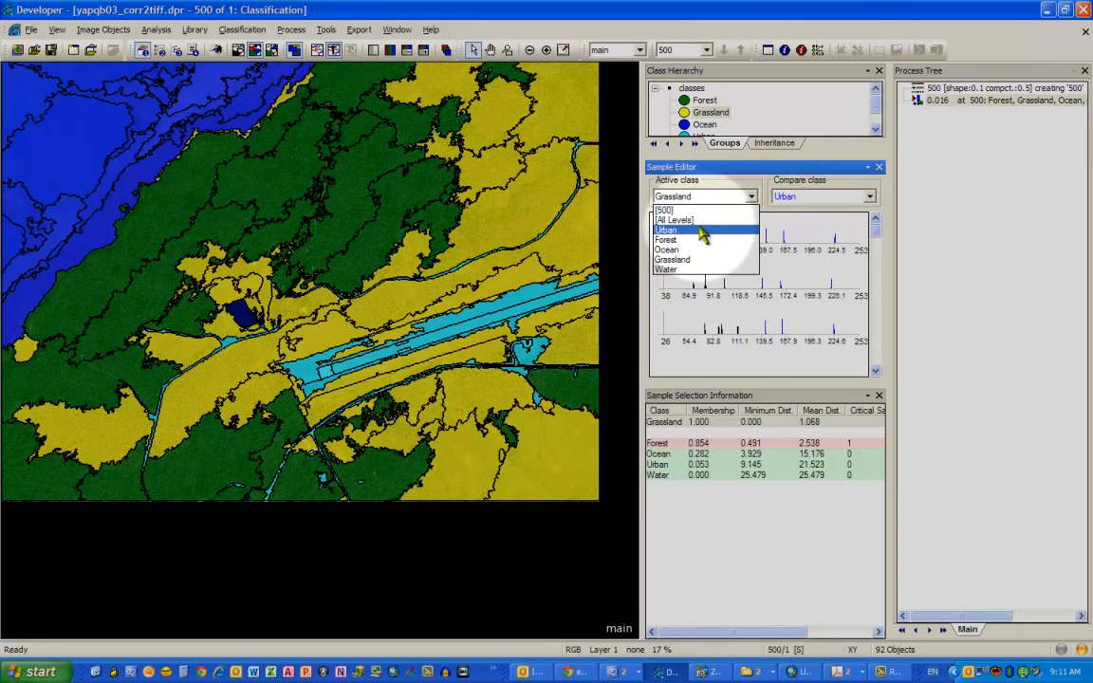
{"action": "left_click", "coordinate": [697, 242]}
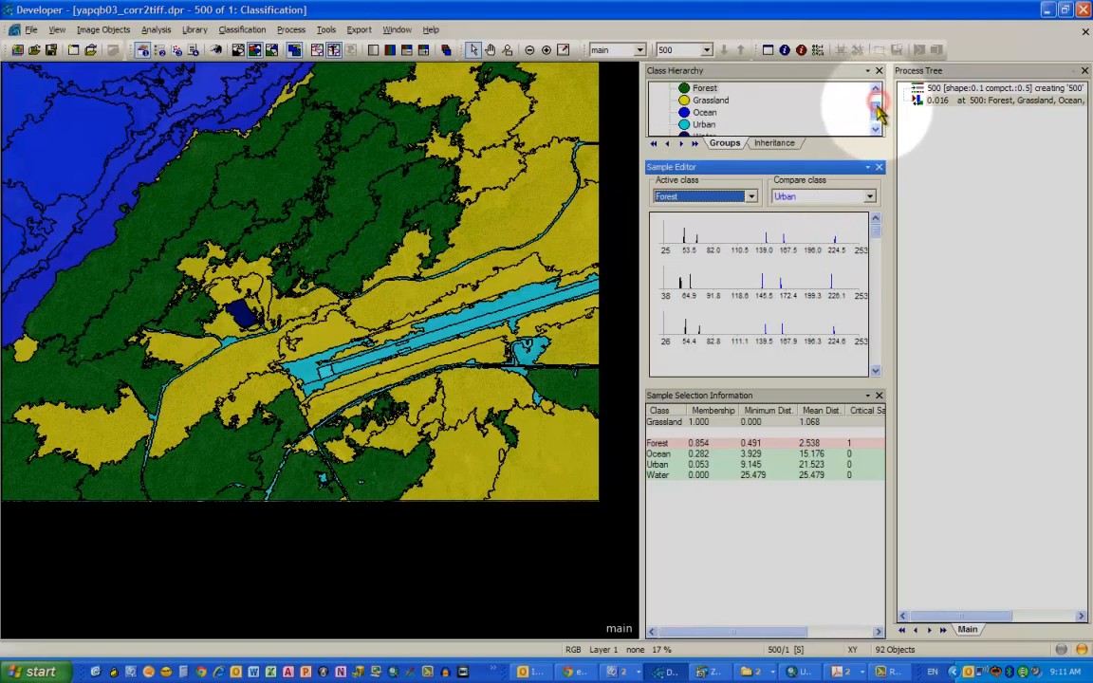
- Change the display color of the Urban class to magenta in its class description
{"action": "scroll", "coordinate": [866, 106], "scroll_direction": "down", "scroll_amount": 1}
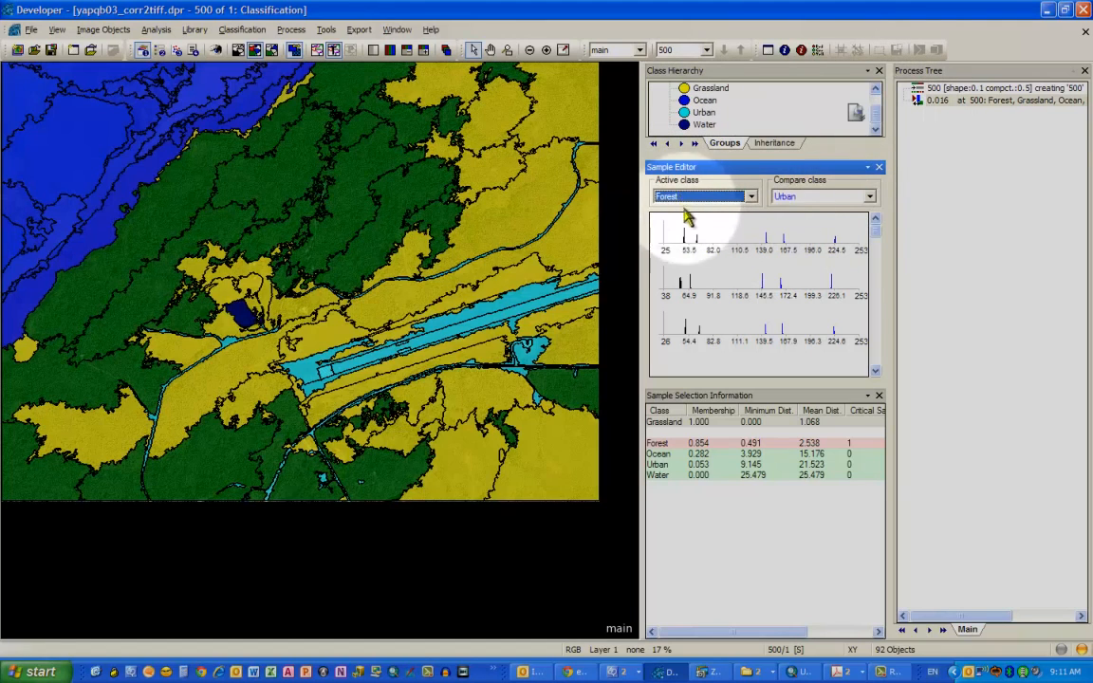
{"action": "left_click", "coordinate": [874, 92]}
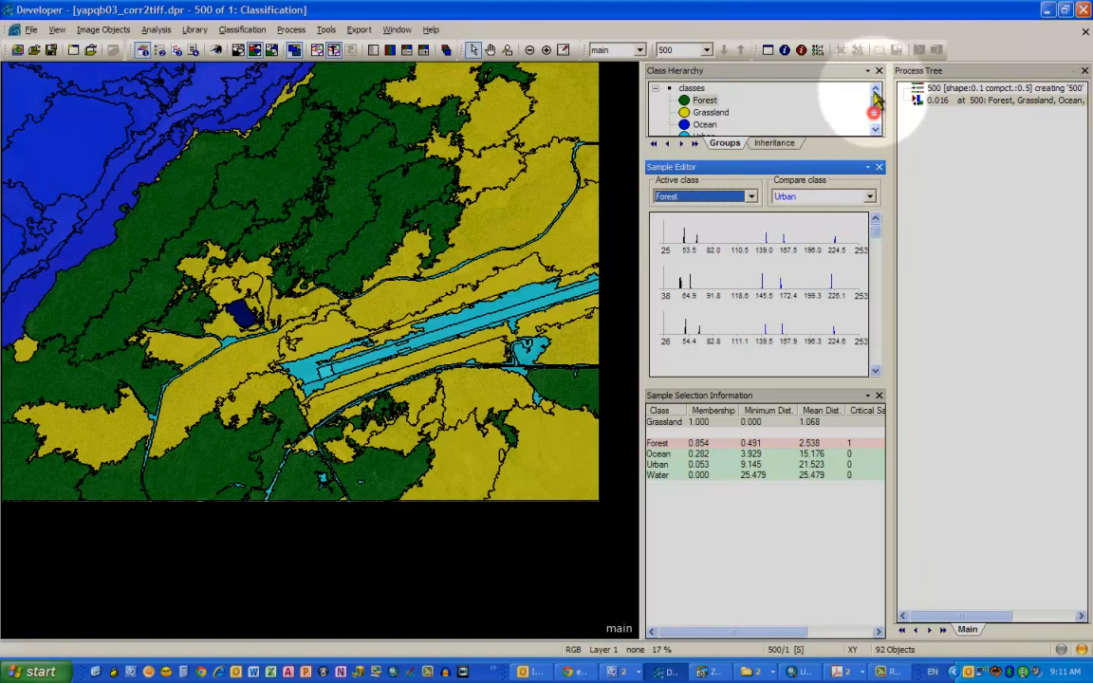
{"action": "left_click_drag", "start_coordinate": [874, 94], "coordinate": [880, 123]}
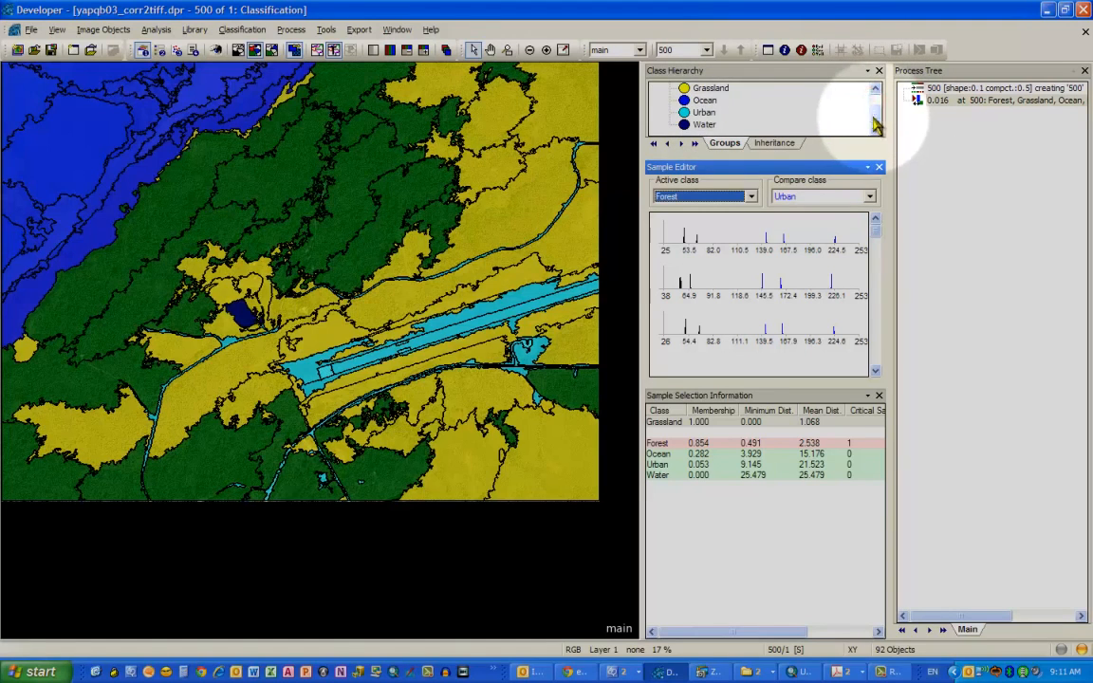
{"action": "double_click", "coordinate": [685, 113]}
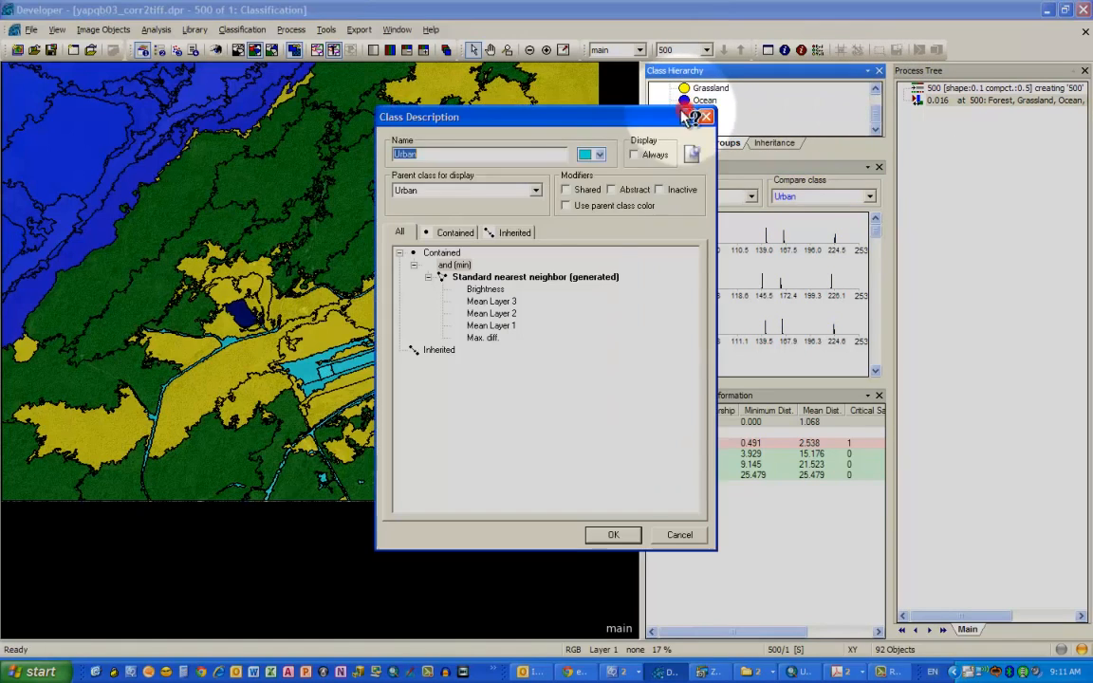
{"action": "left_click", "coordinate": [598, 154]}
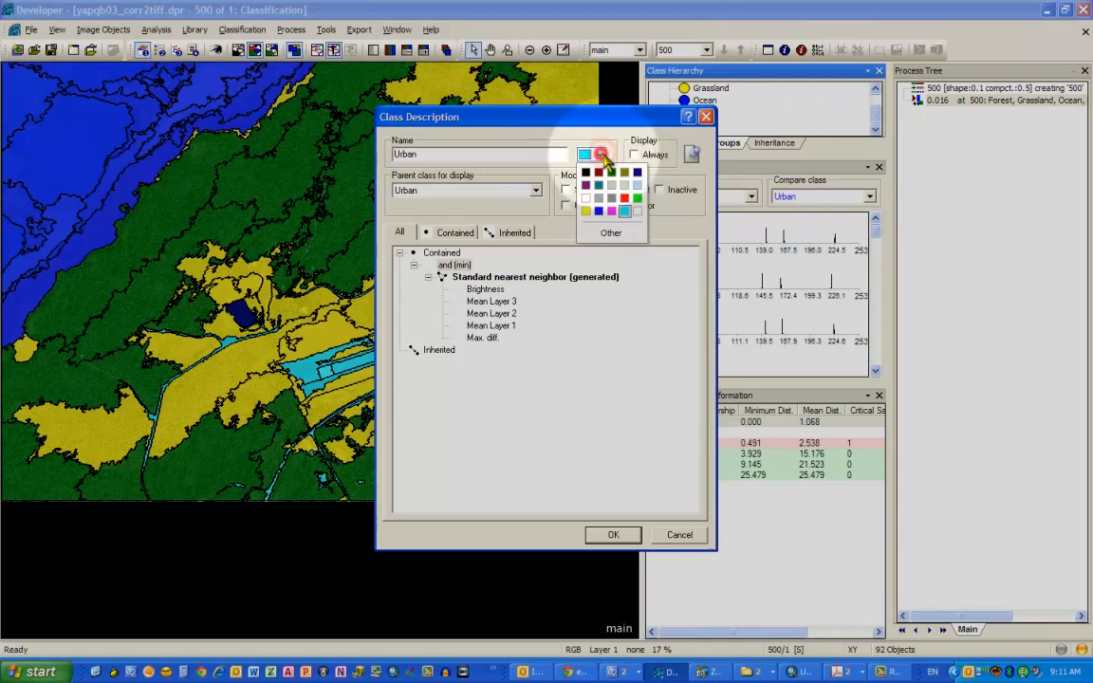
{"action": "left_click", "coordinate": [608, 211]}
{"action": "left_click", "coordinate": [624, 534]}
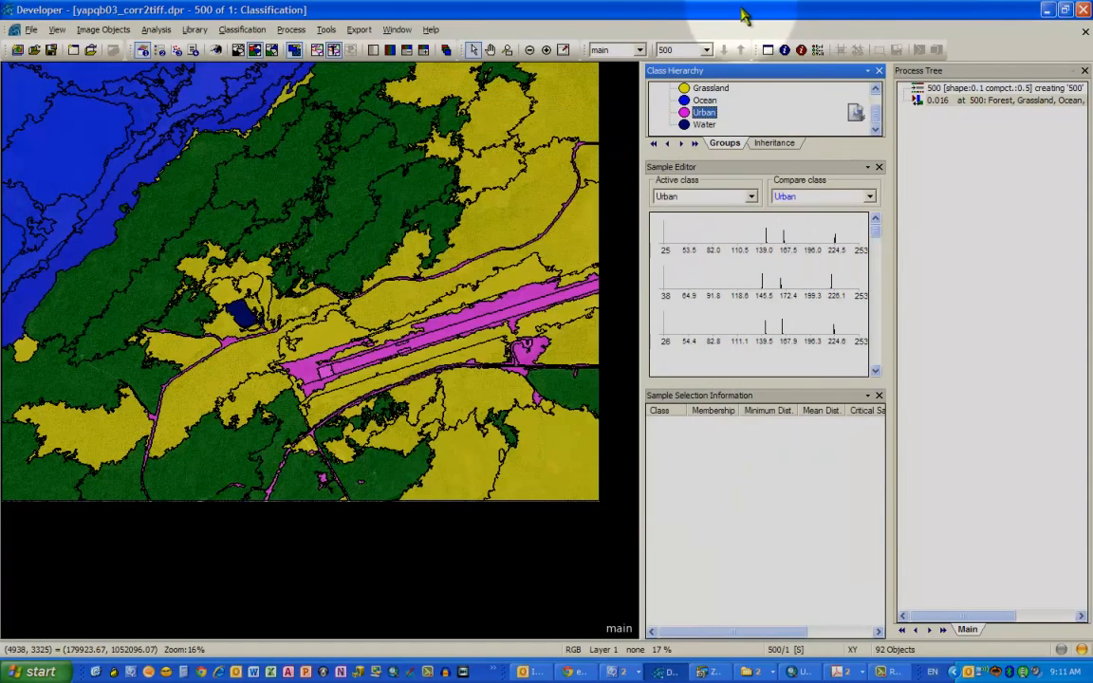
- Open the classification process for editing and execute it again
{"action": "left_click", "coordinate": [977, 101]}
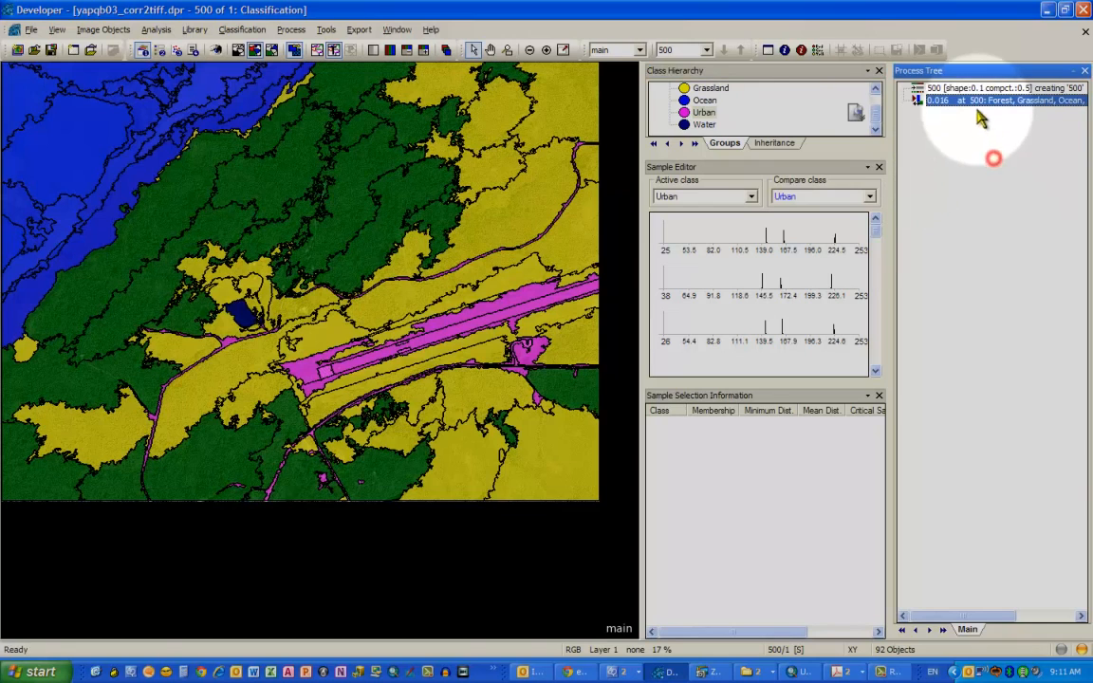
{"action": "right_click", "coordinate": [977, 101]}
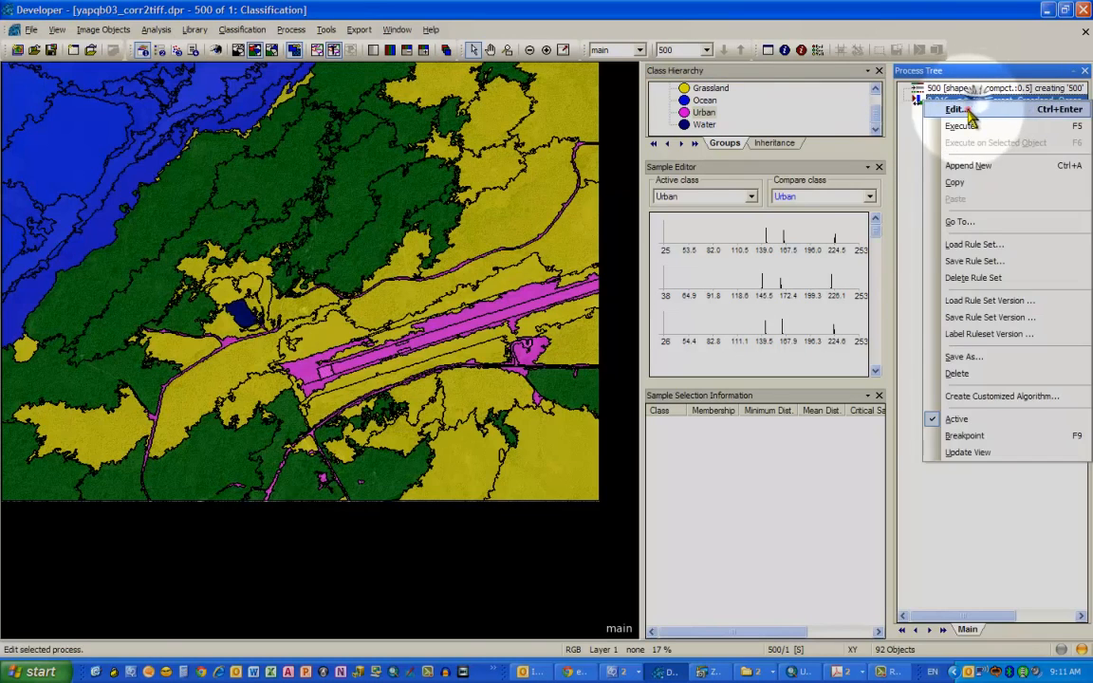
{"action": "left_click", "coordinate": [972, 108]}
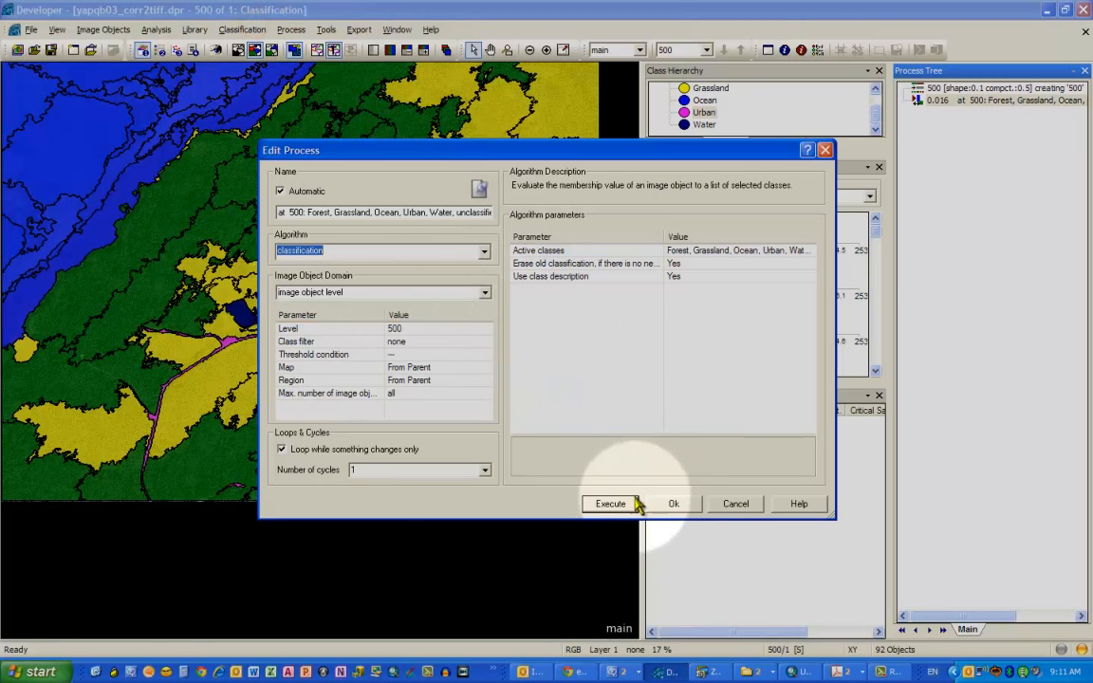
{"action": "left_click", "coordinate": [714, 504]}
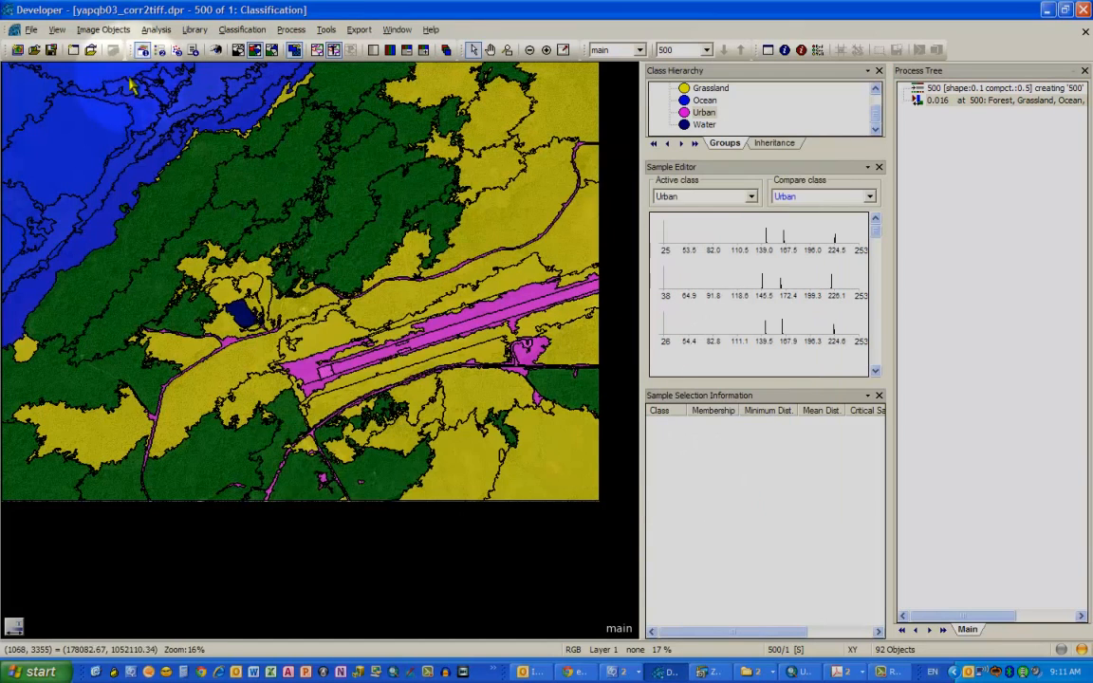